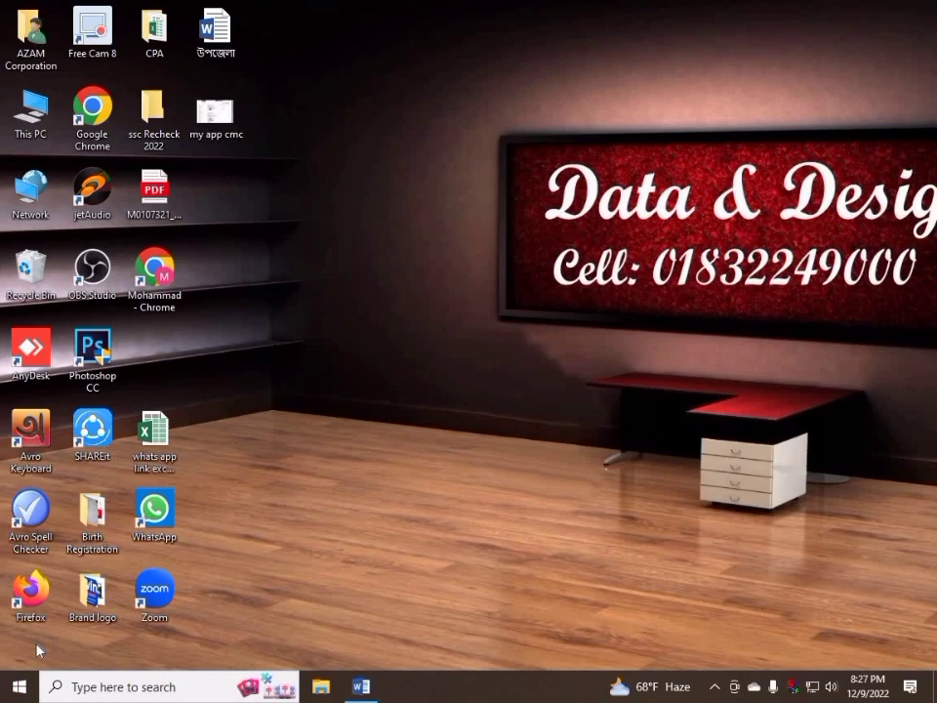
right_click(359, 358)
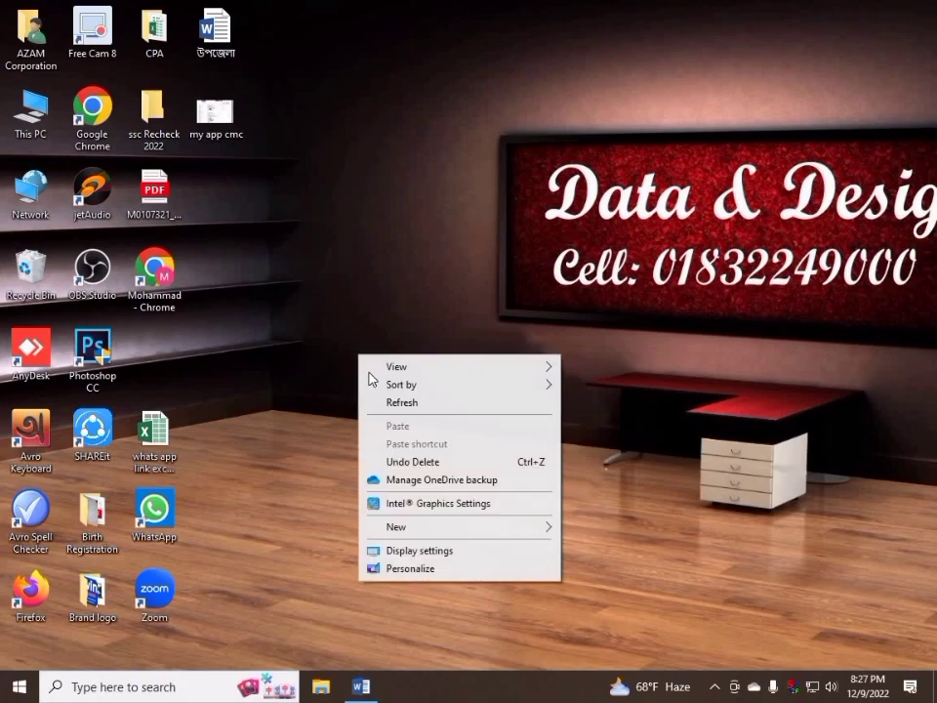
right_click(466, 396)
left_click(490, 443)
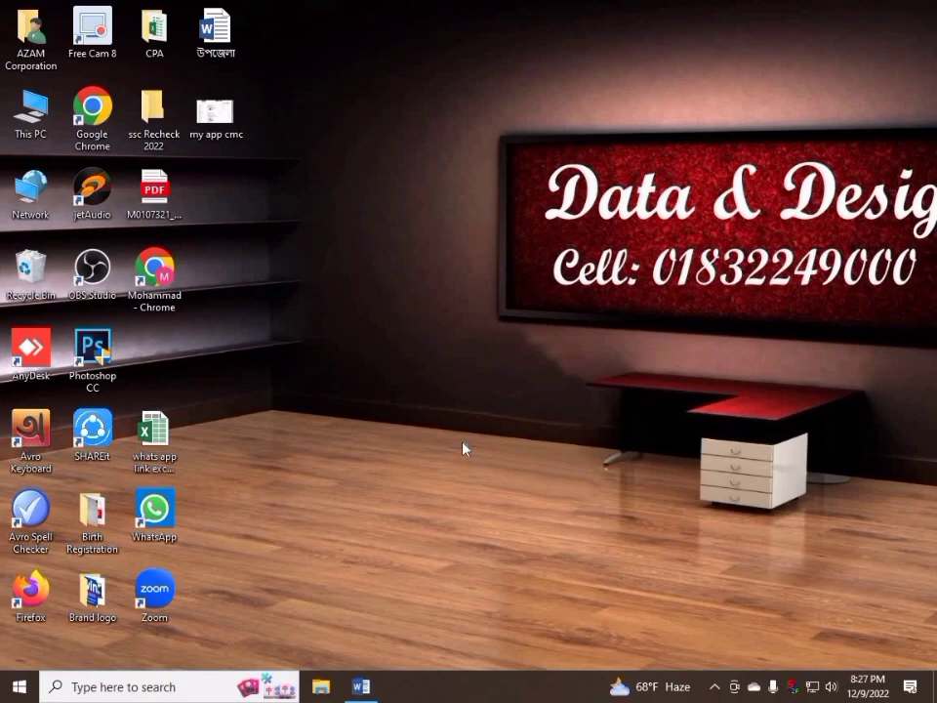
right_click(455, 411)
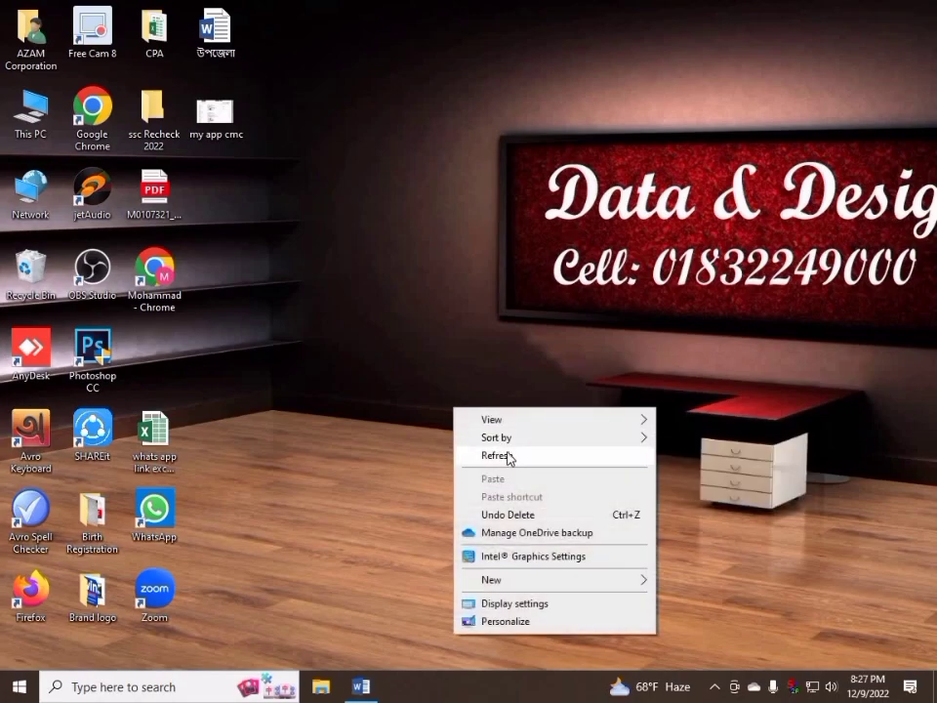
left_click(505, 456)
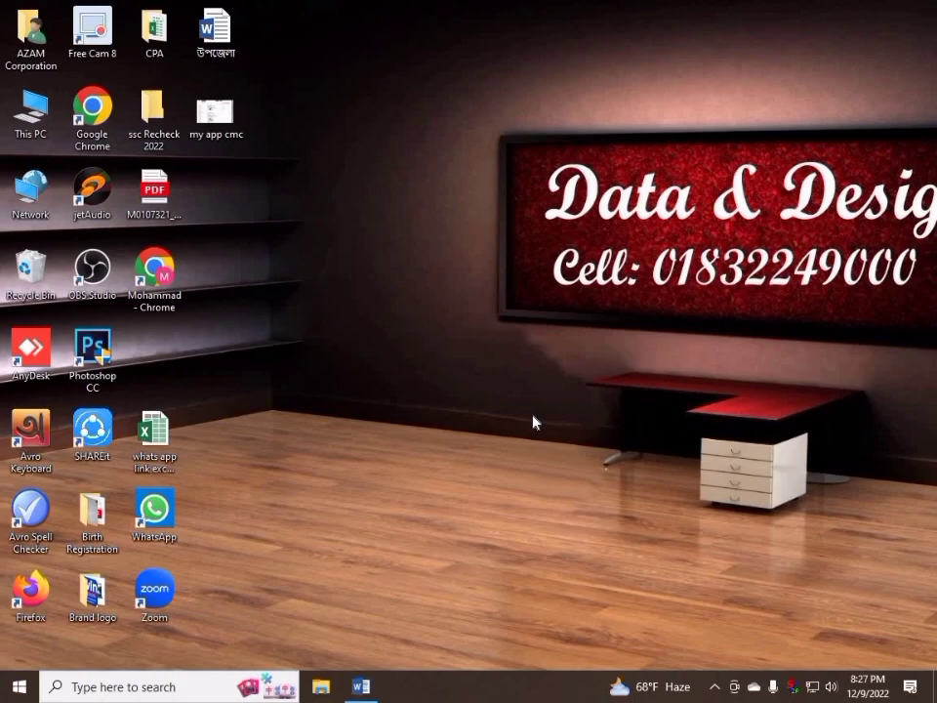
right_click(389, 289)
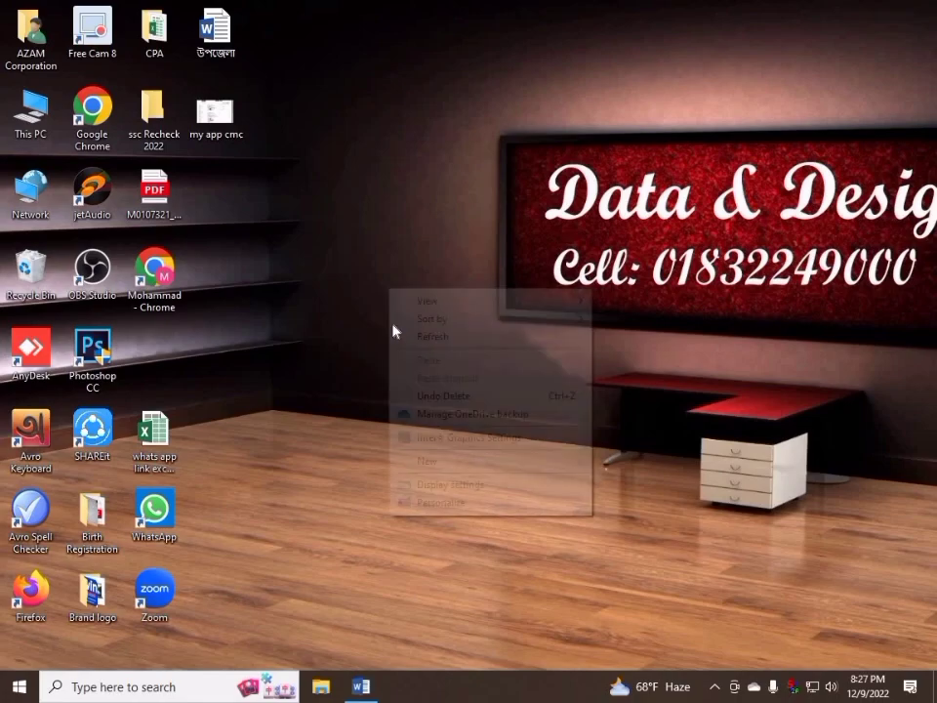
left_click(412, 337)
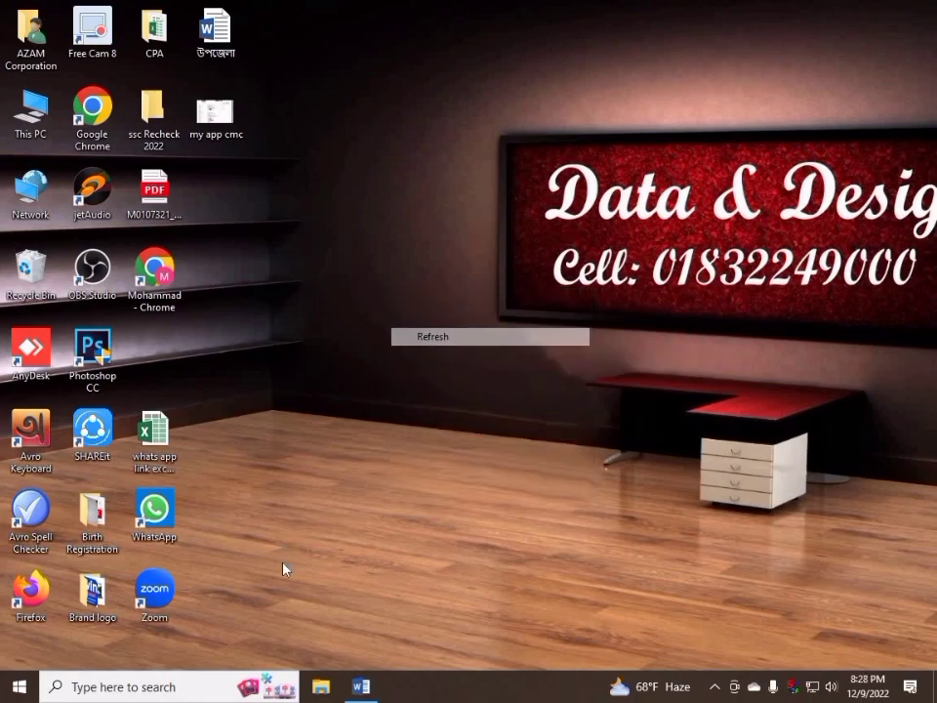
Switch to Word and look through the document templates offered on its start screen.
left_click(361, 686)
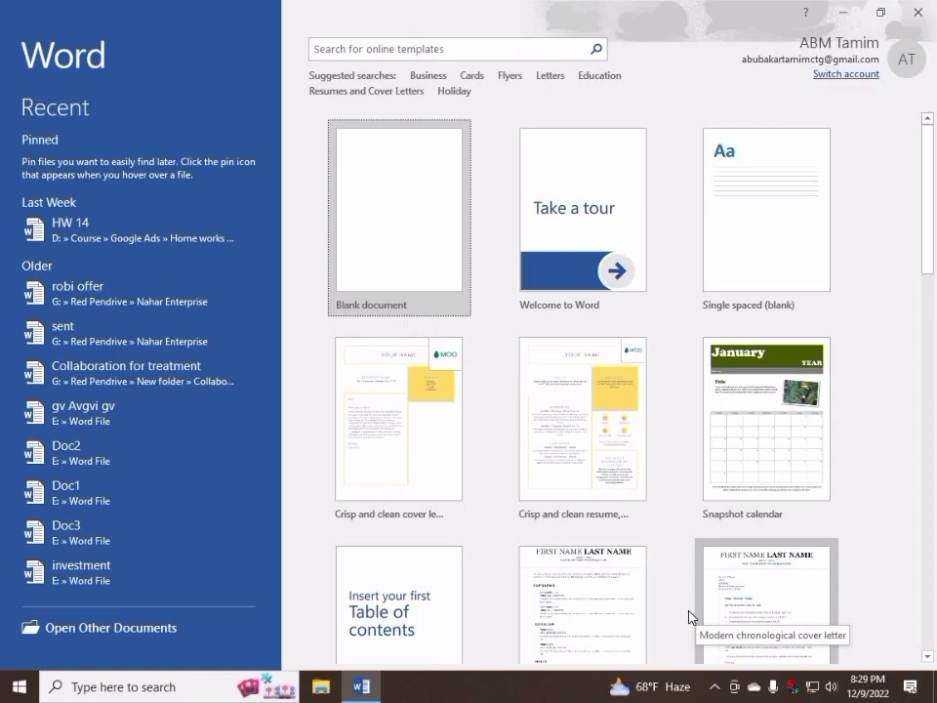
scroll(573, 477, "down", 1)
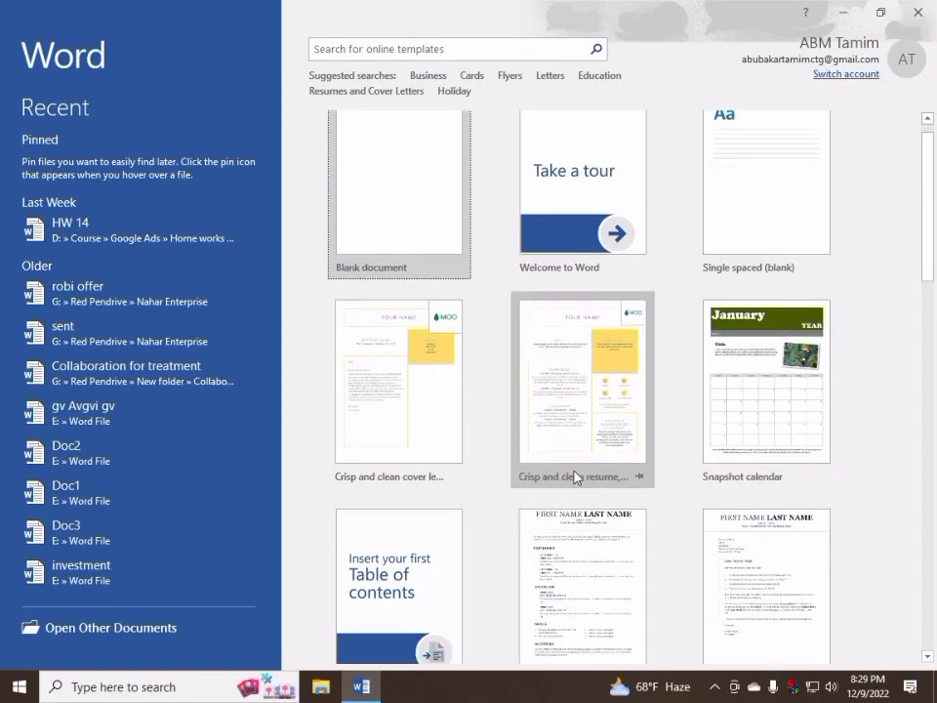
scroll(574, 477, "down", 5)
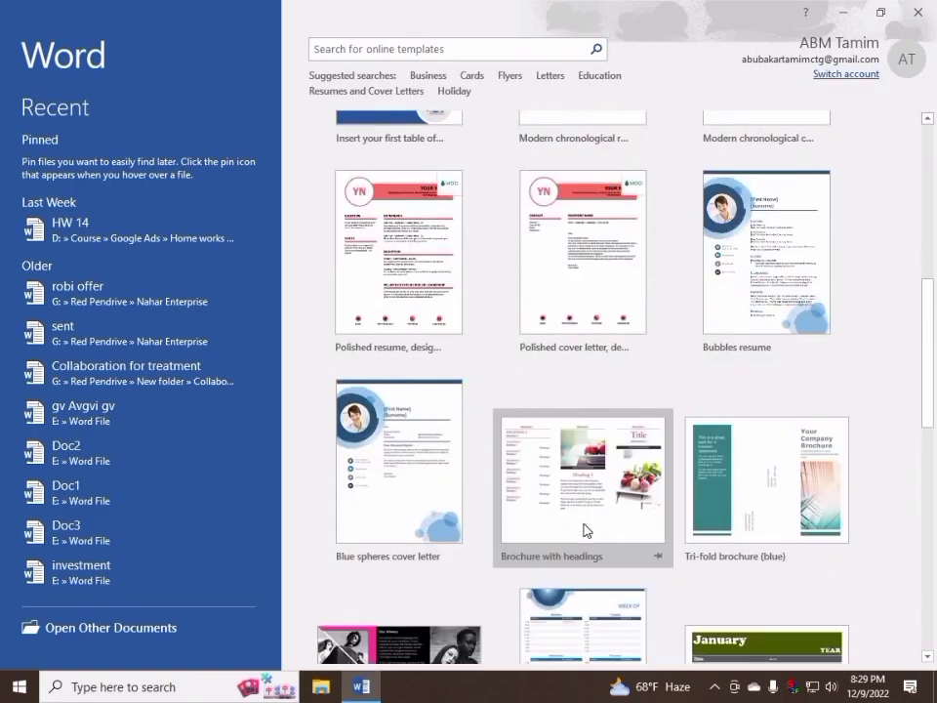
scroll(587, 530, "down", 6)
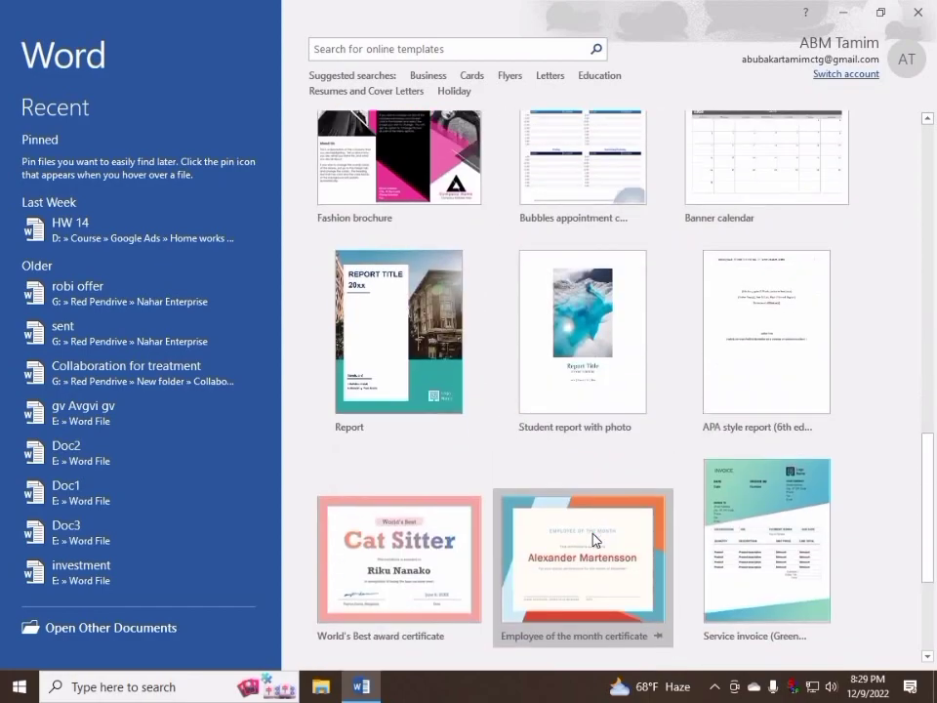
scroll(546, 537, "down", 3)
scroll(719, 589, "up", 9)
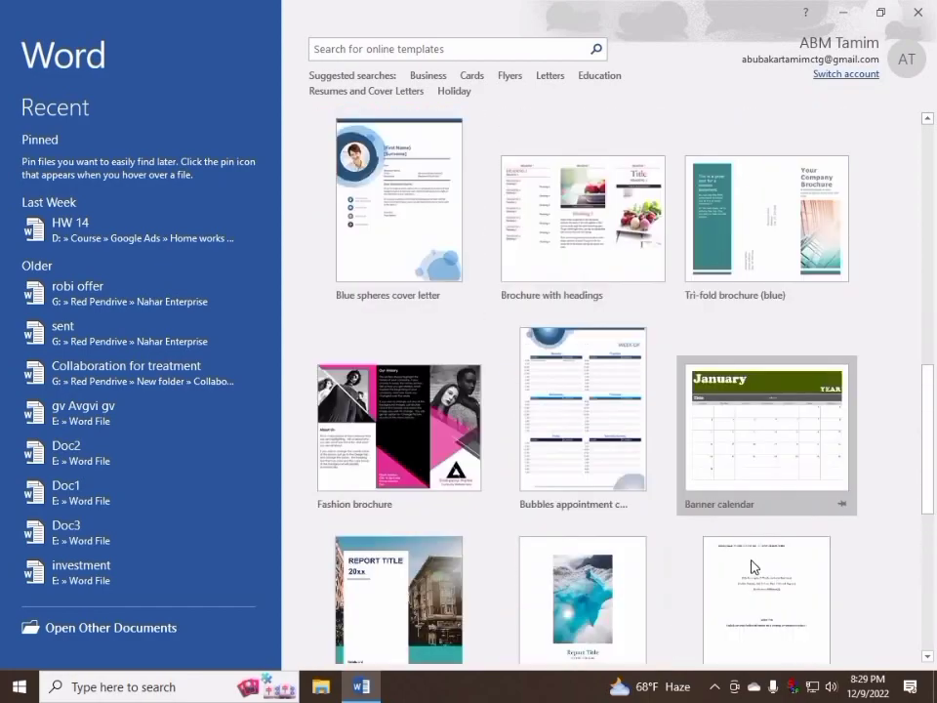
scroll(751, 566, "up", 12)
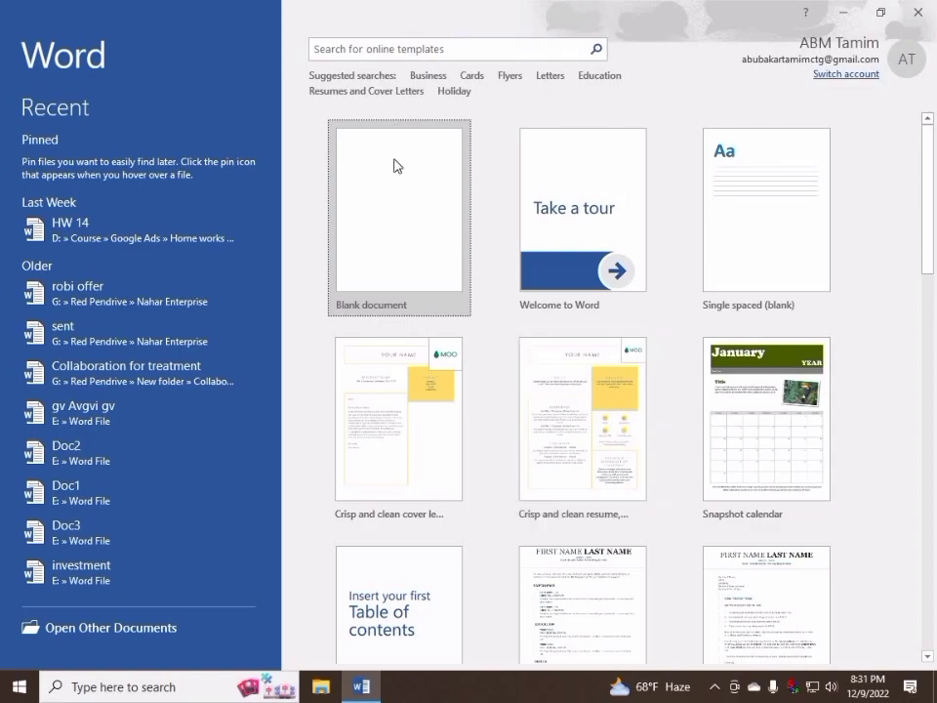
Create a blank document and close Word without adding any content.
left_click(395, 265)
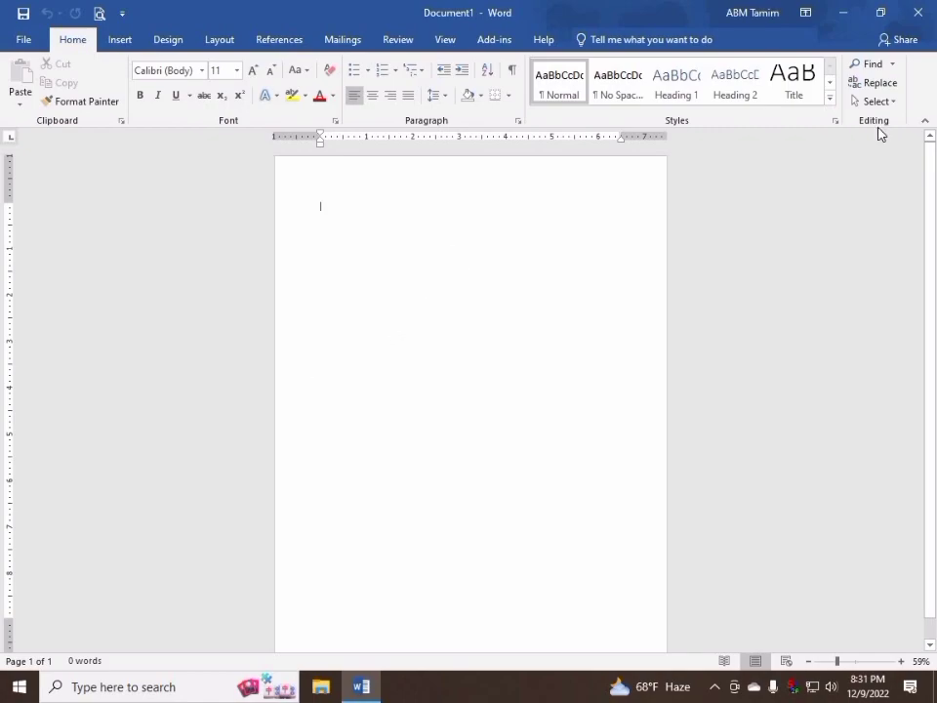
key("alt+F4")
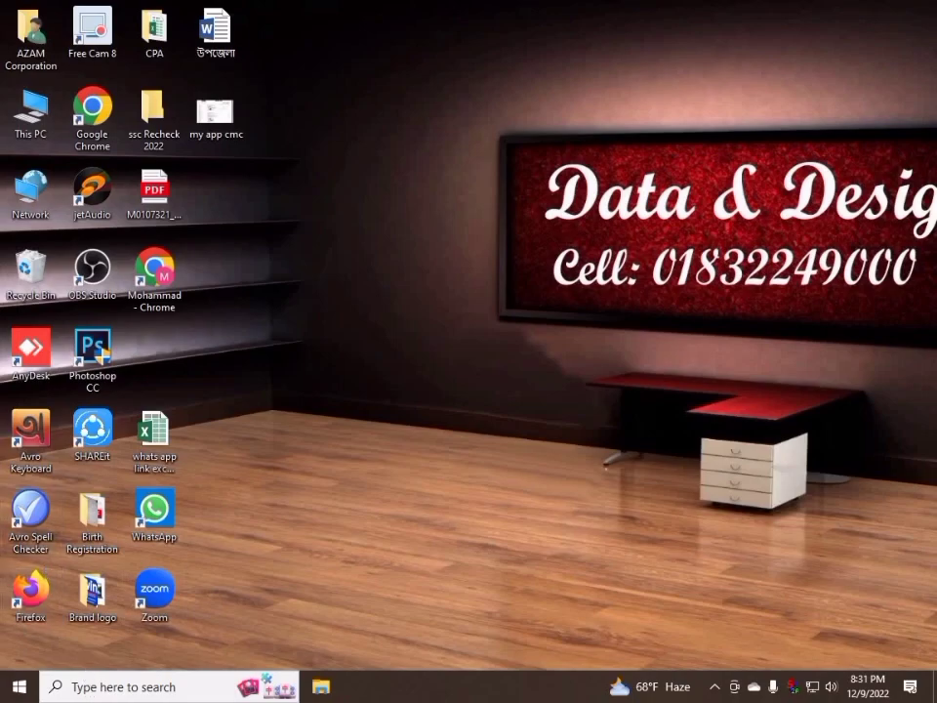
Reopen Word in a maximized window and create a document from the Welcome to Word template.
key("super")
left_click(371, 623)
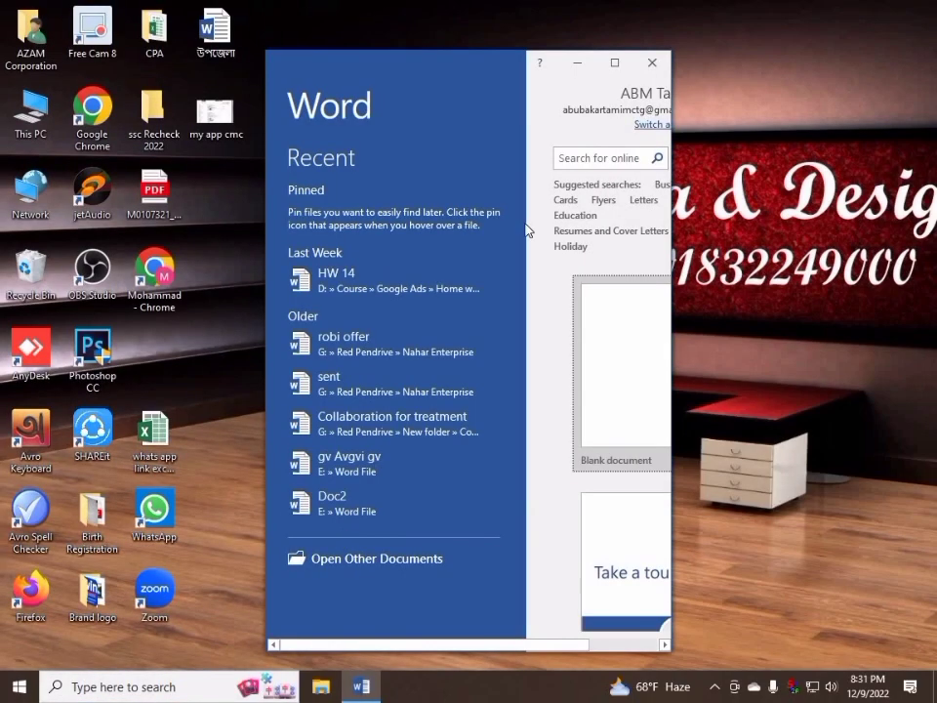
left_click(614, 62)
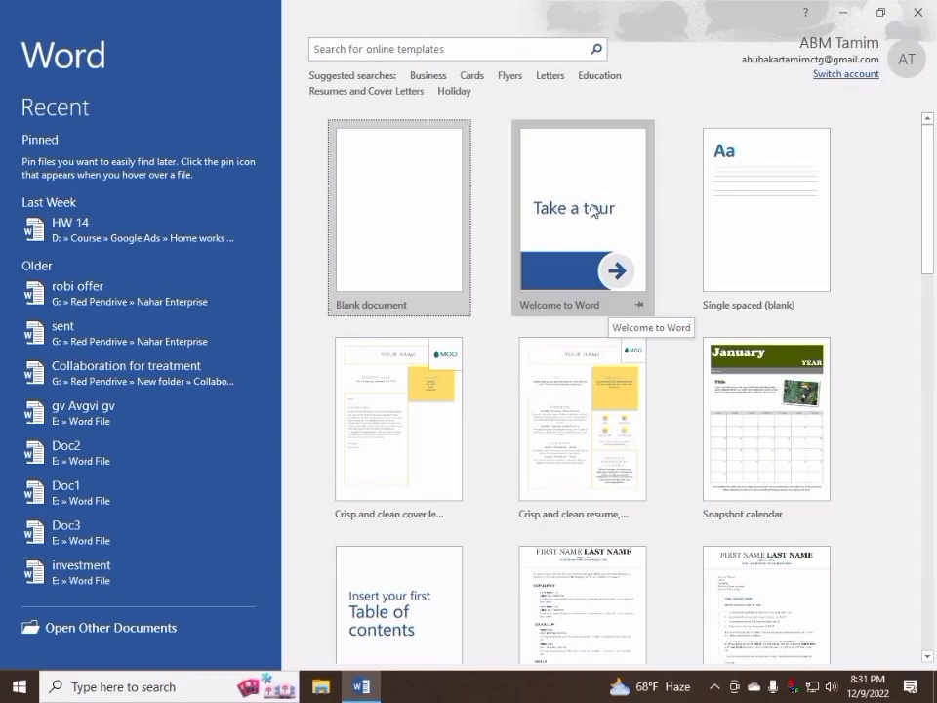
left_click(600, 273)
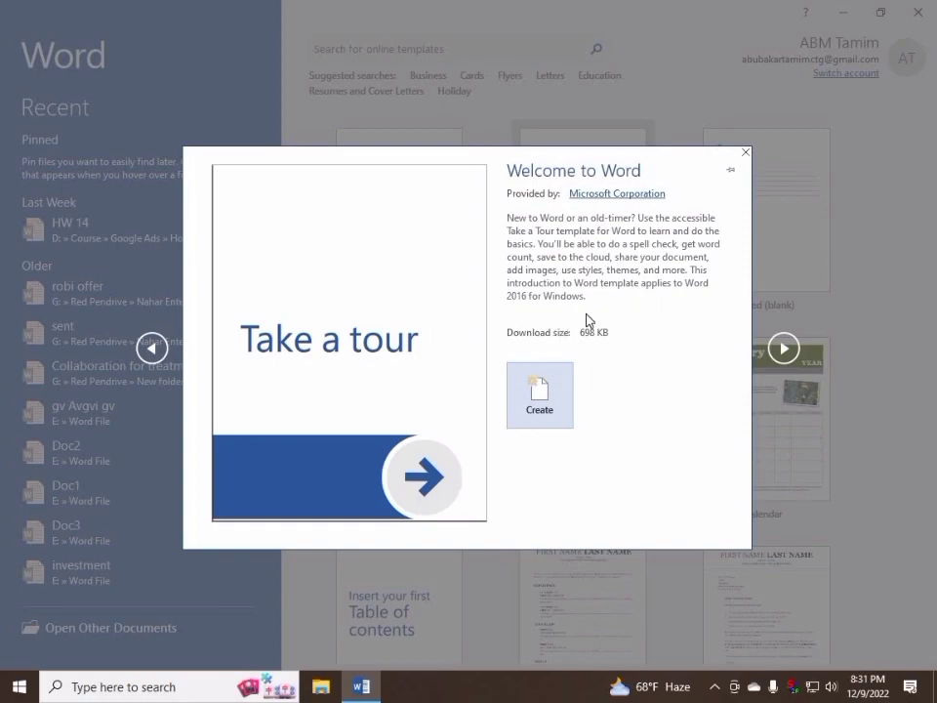
left_click(538, 405)
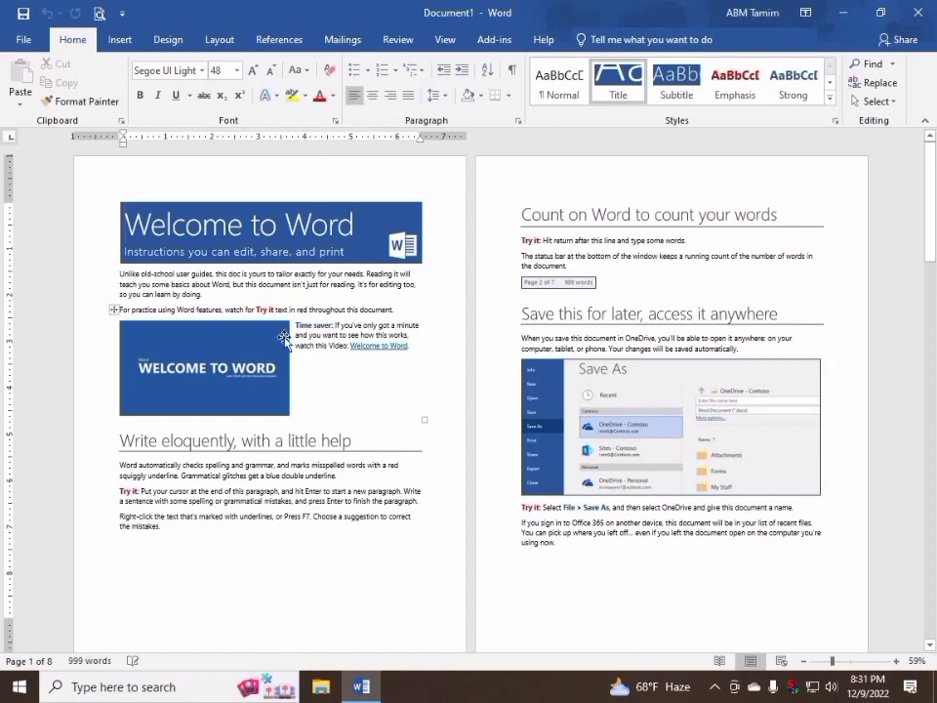
Skim the pages of the Welcome to Word document and close it.
scroll(591, 418, "down", 10)
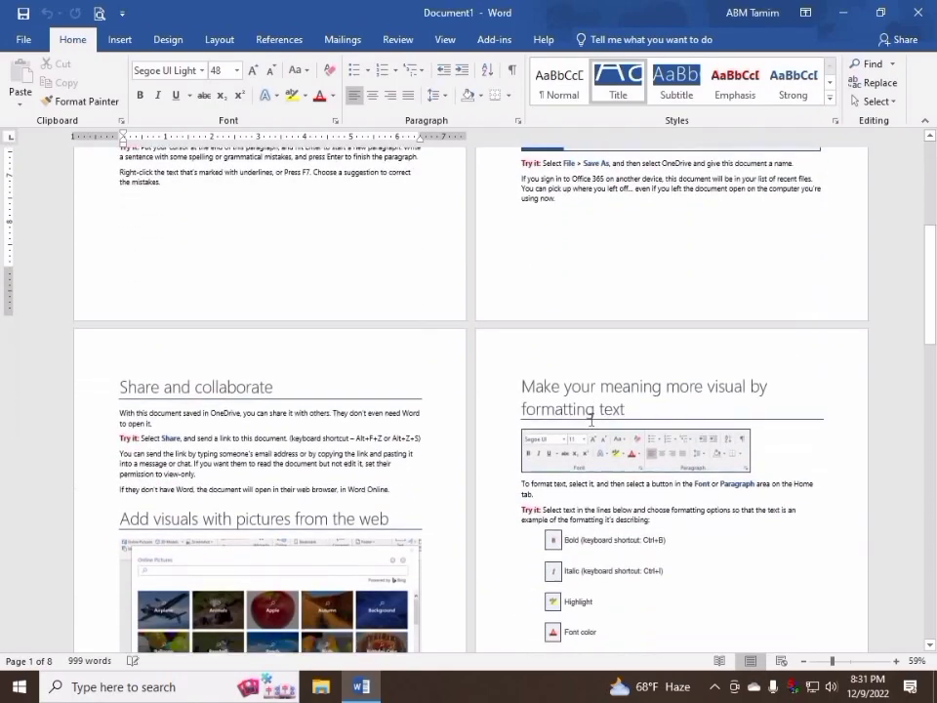
scroll(591, 419, "down", 3)
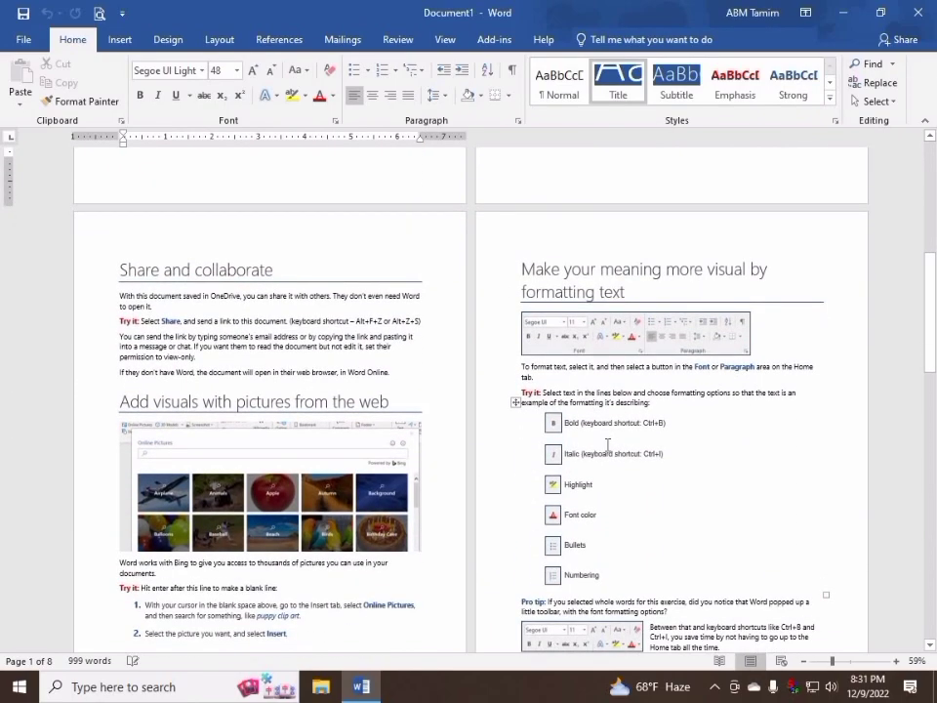
scroll(574, 456, "down", 4)
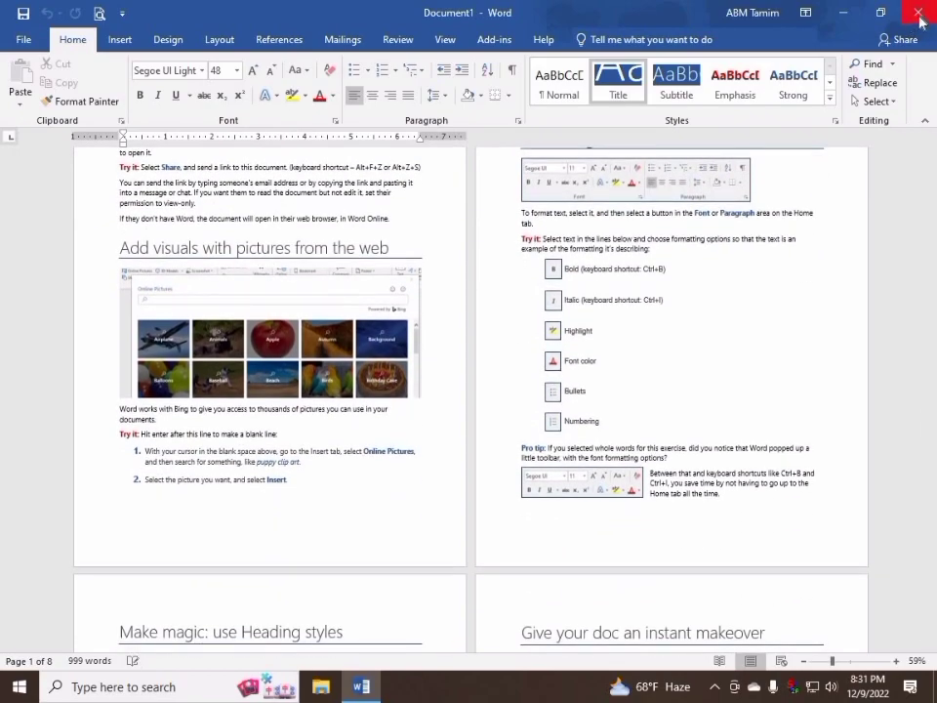
left_click(19, 46)
left_click(19, 47)
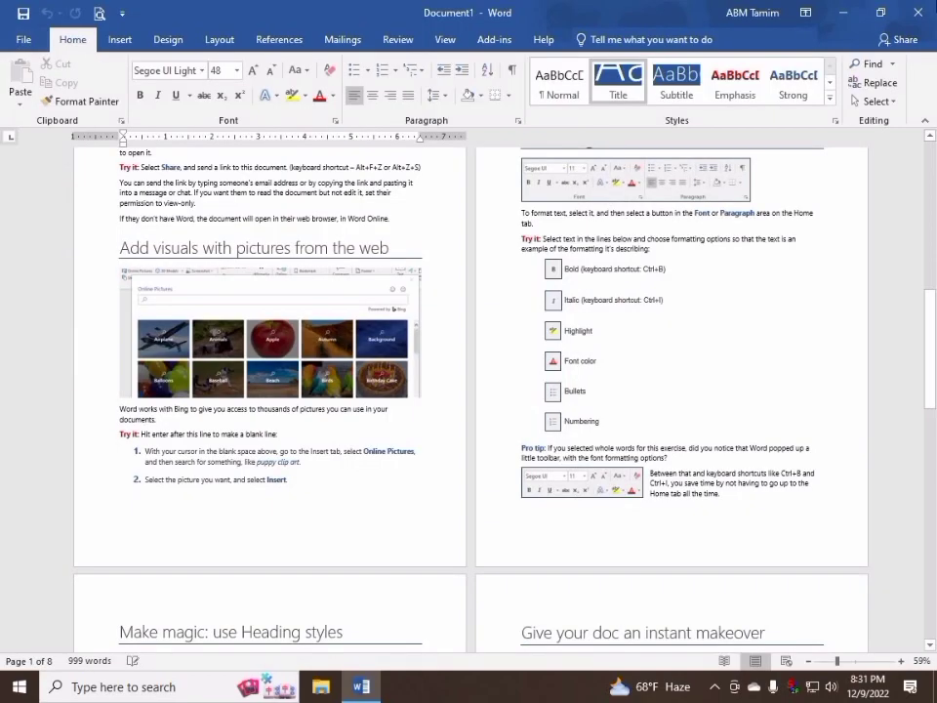
left_click(922, 10)
Reopen Word in a maximized window and preview the Crisp and clean resume template without creating a document from it.
key("super")
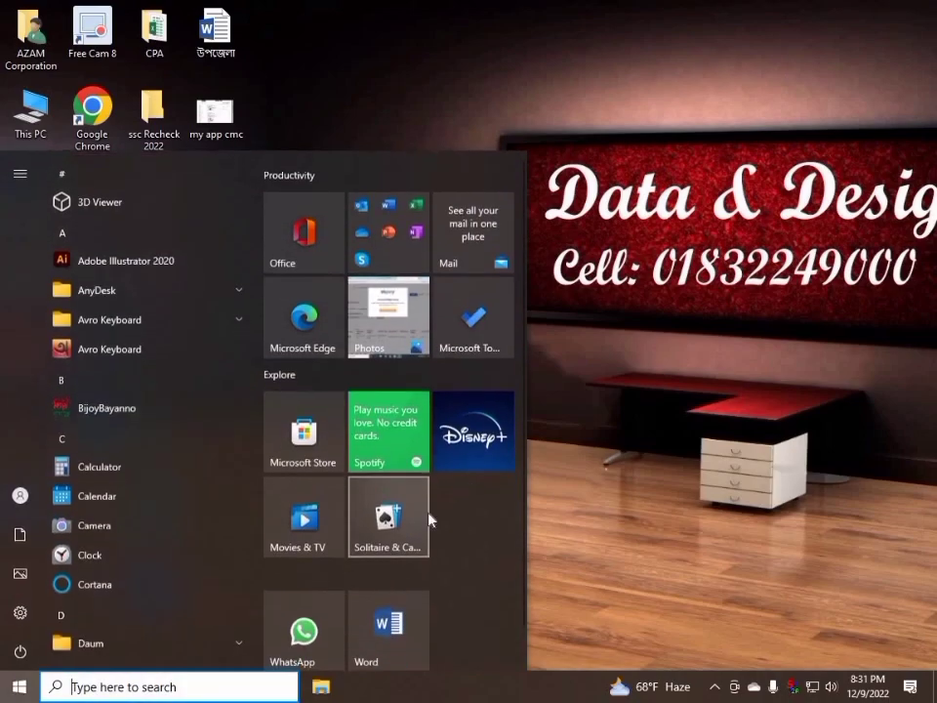
left_click(361, 628)
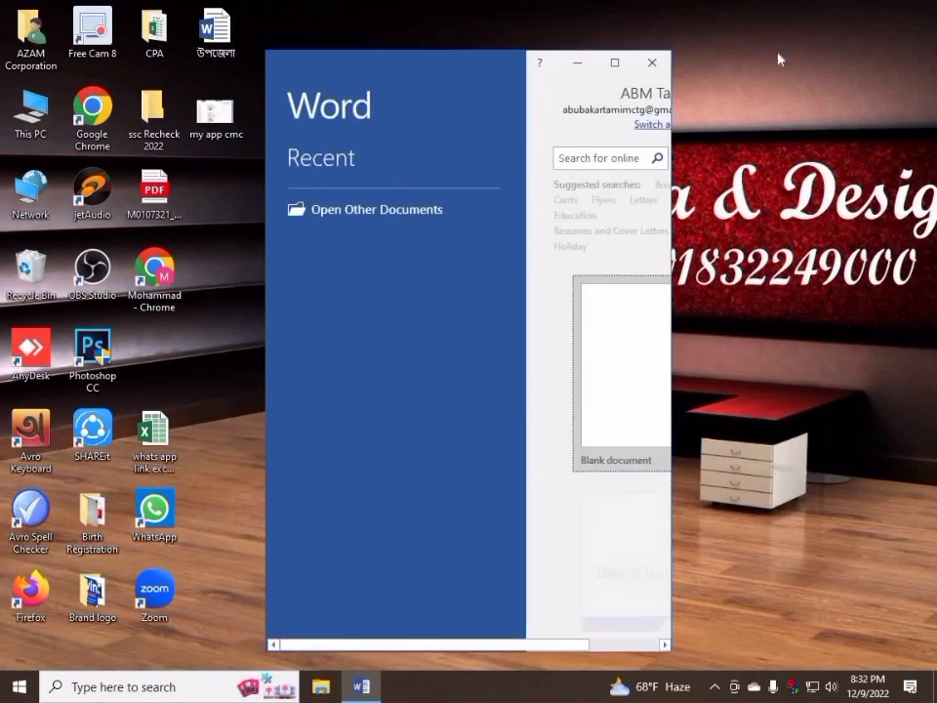
left_click(618, 64)
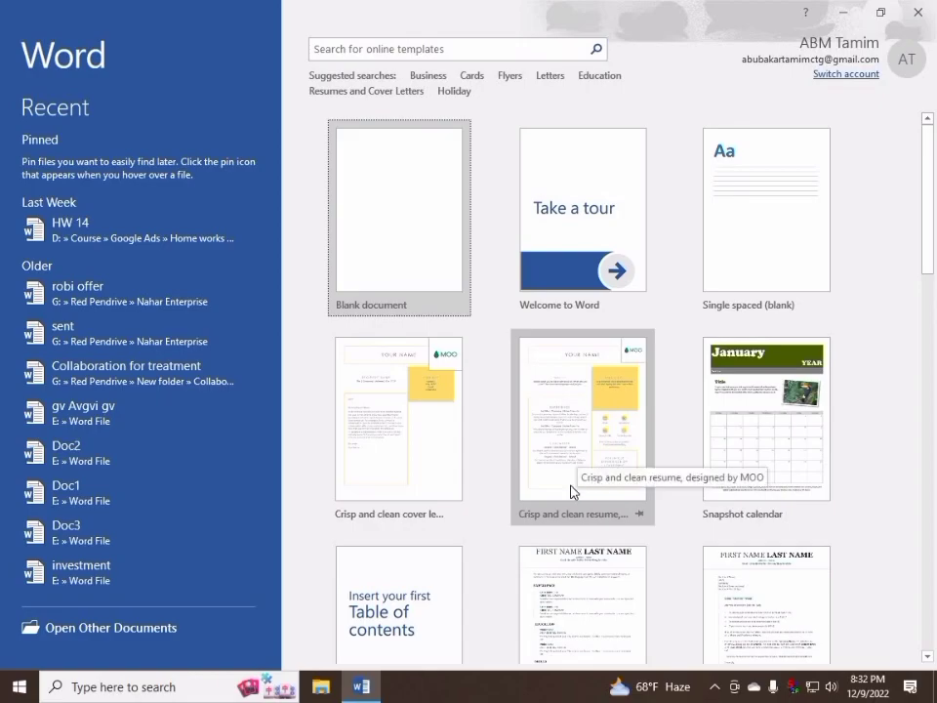
left_click(567, 469)
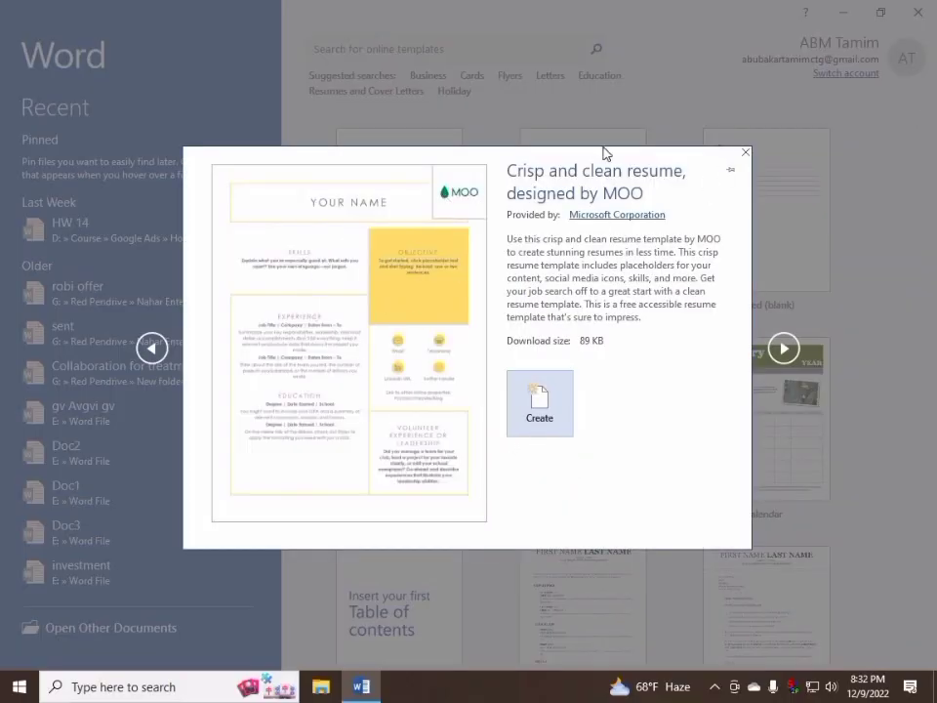
left_click(745, 152)
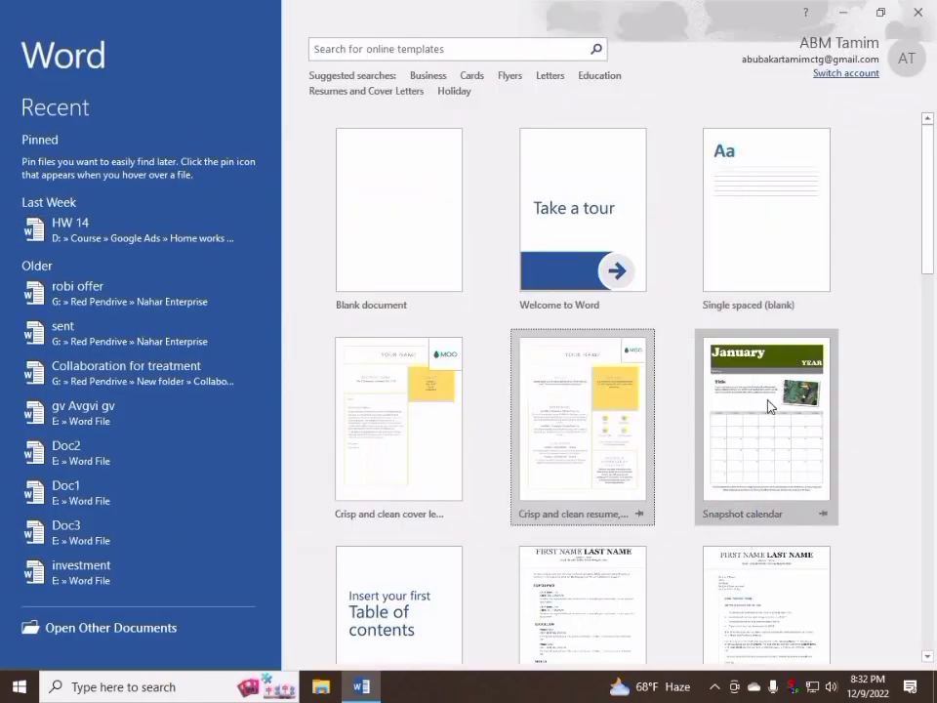
Examine the resume, cover letter, brochure and calendar templates further down the template gallery.
scroll(774, 408, "down", 3)
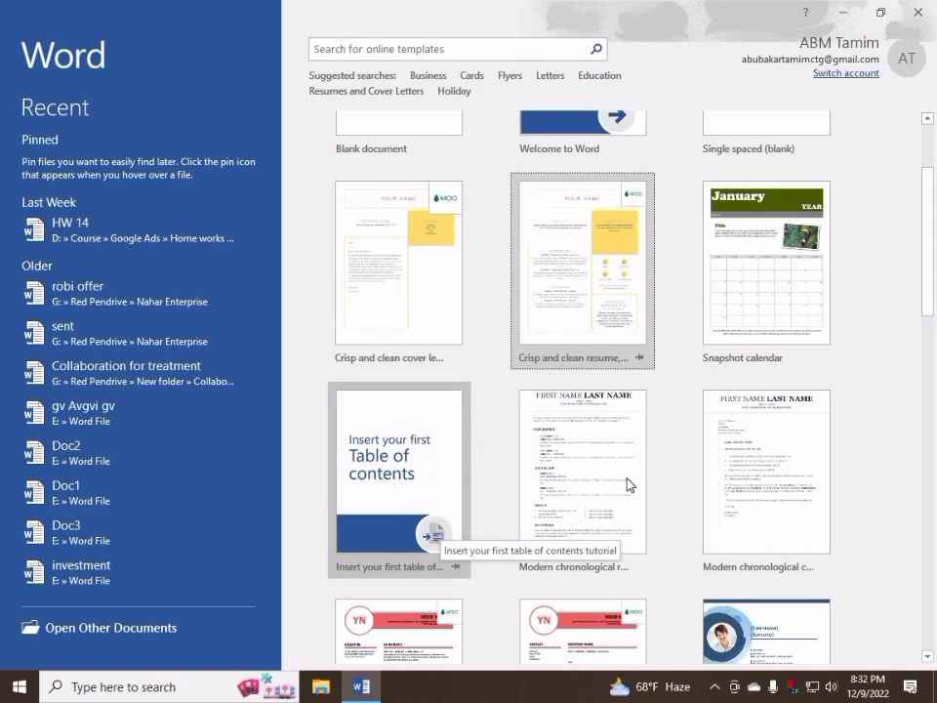
scroll(605, 488, "down", 1)
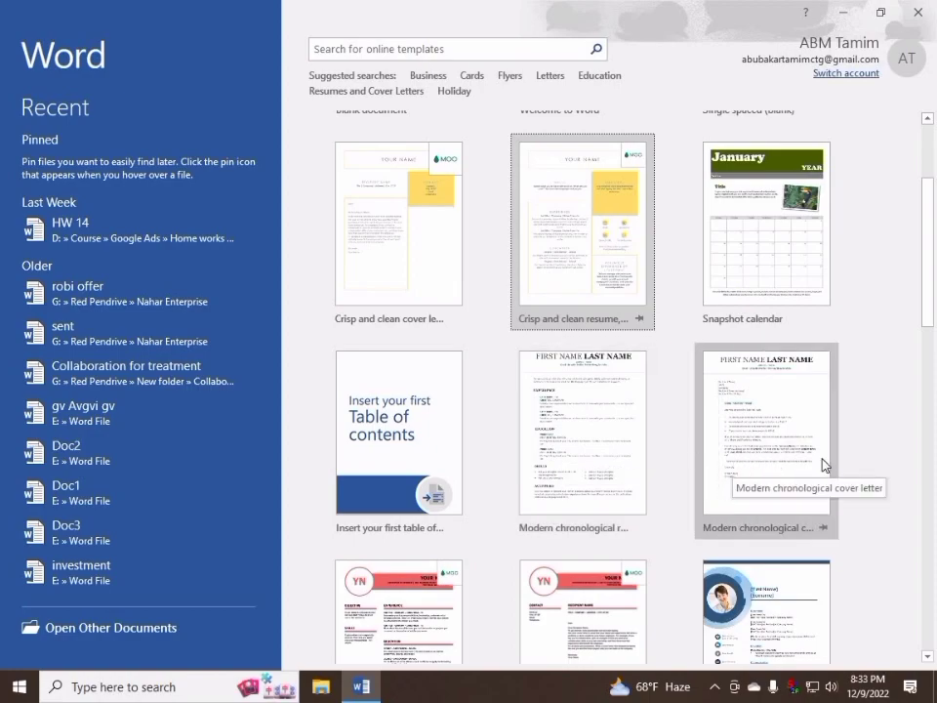
scroll(683, 508, "down", 2)
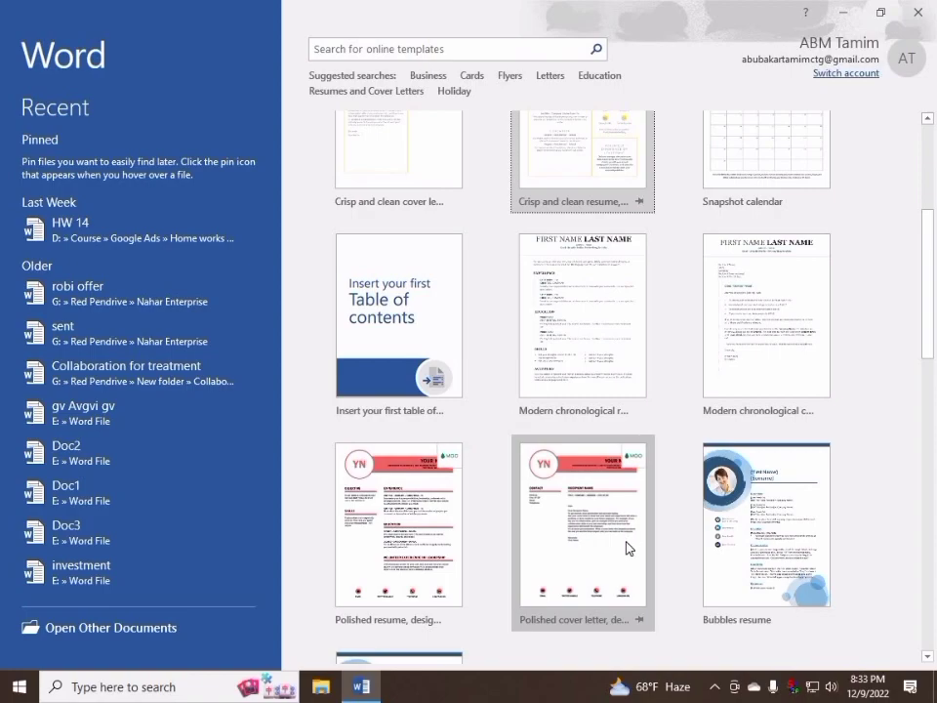
scroll(628, 547, "down", 2)
scroll(612, 582, "down", 1)
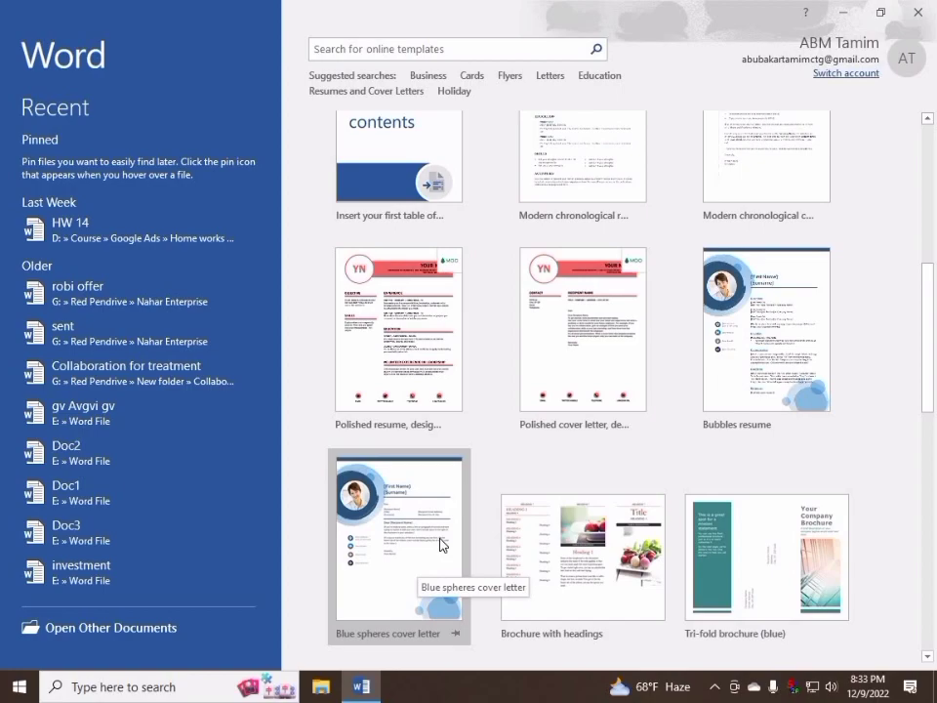
scroll(616, 536, "down", 1)
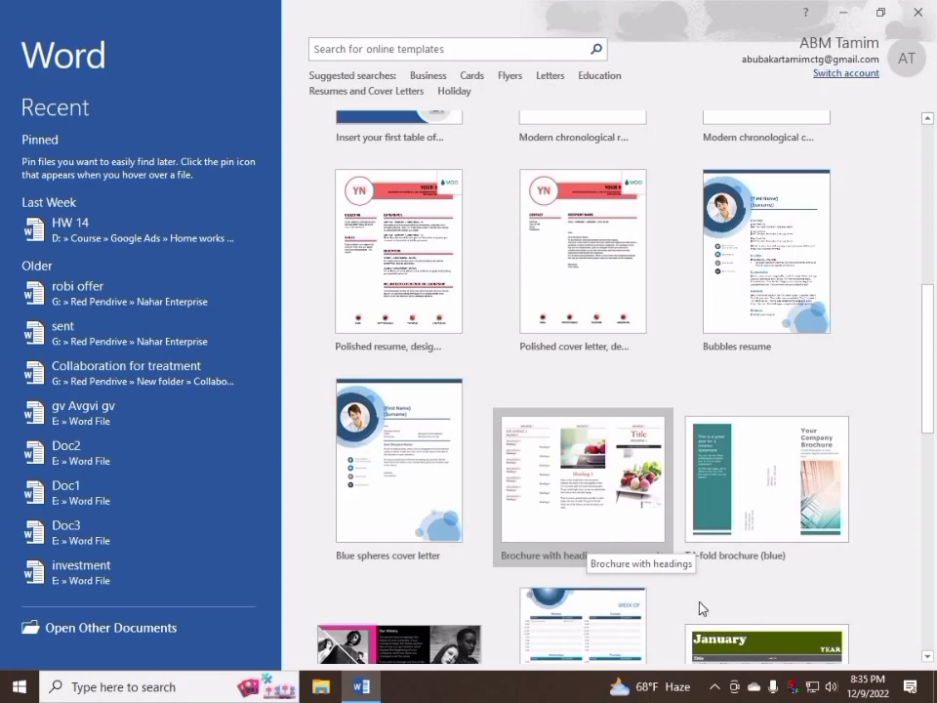
scroll(699, 518, "down", 1)
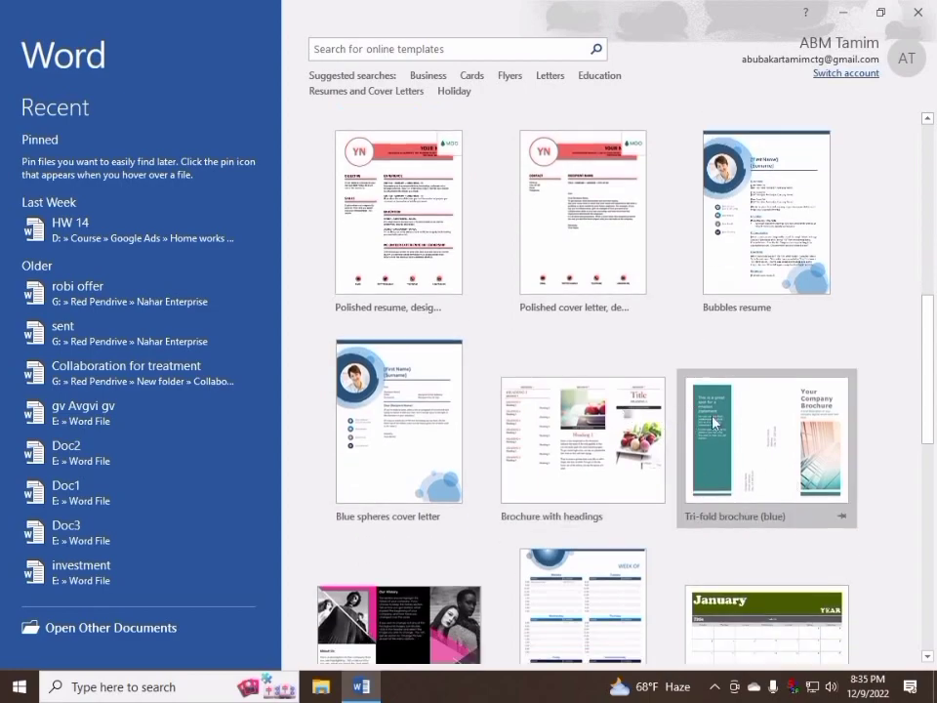
scroll(761, 459, "down", 2)
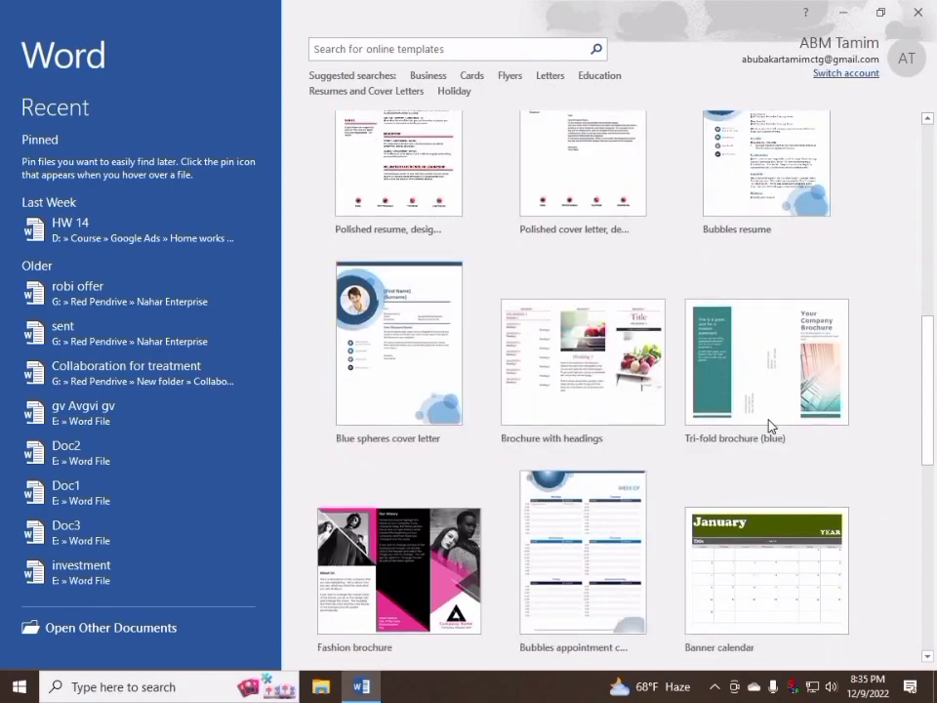
scroll(649, 428, "down", 1)
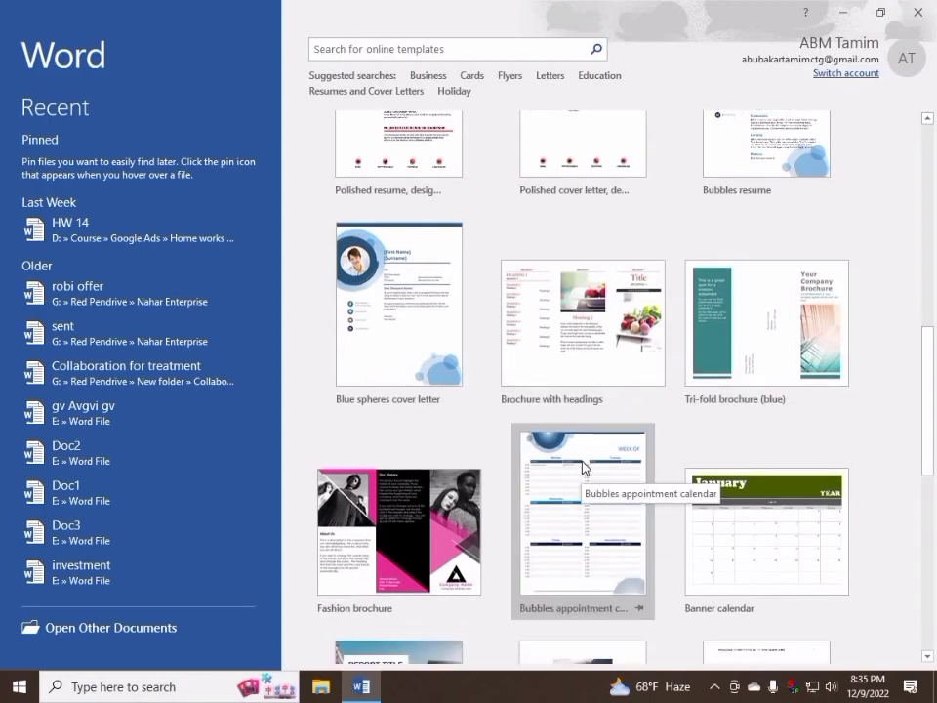
Examine the remaining report, certificate, invoice, letterhead and flyer templates down to the end of the template gallery.
scroll(583, 464, "down", 2)
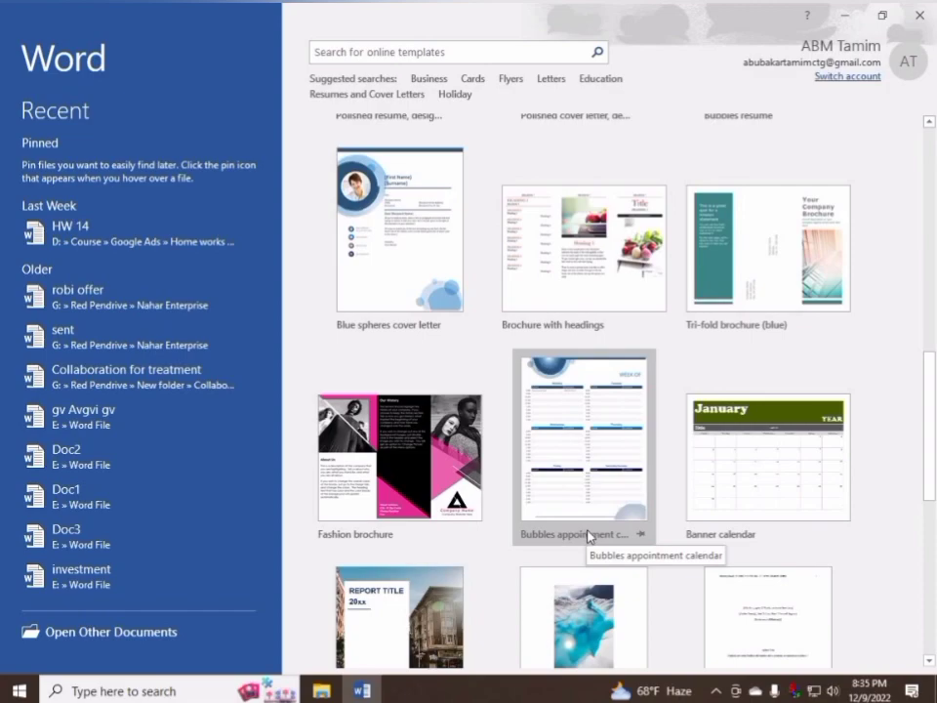
scroll(603, 549, "down", 3)
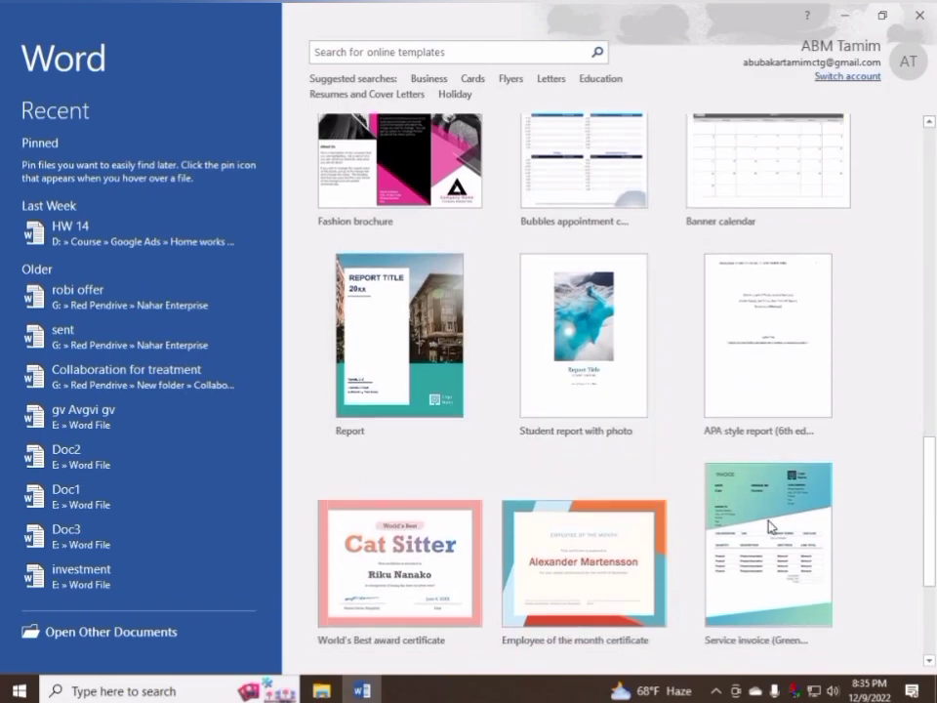
scroll(771, 532, "down", 1)
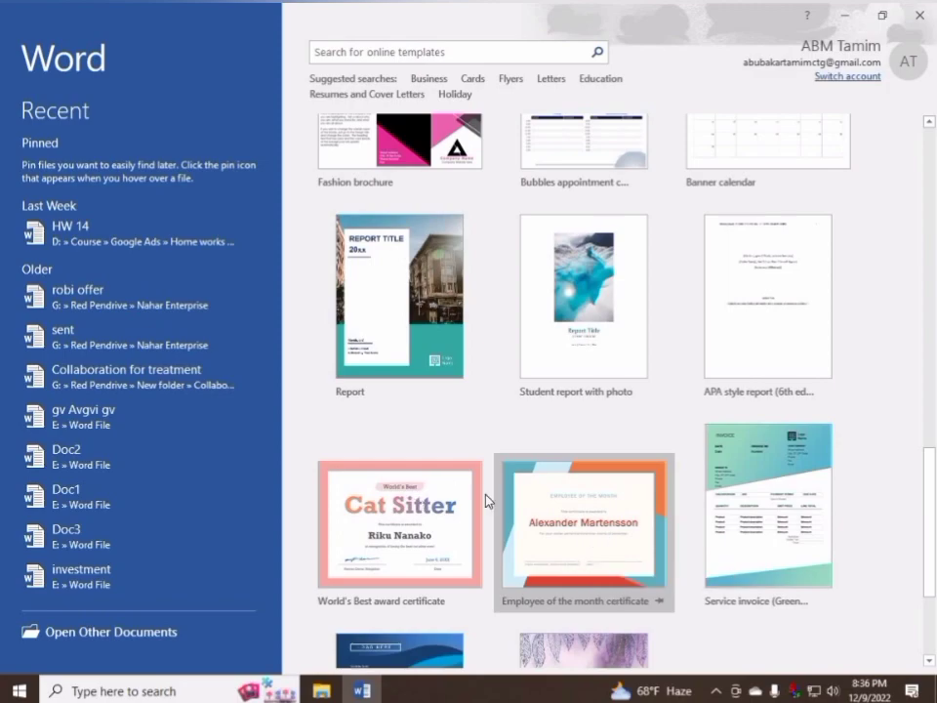
scroll(673, 546, "down", 3)
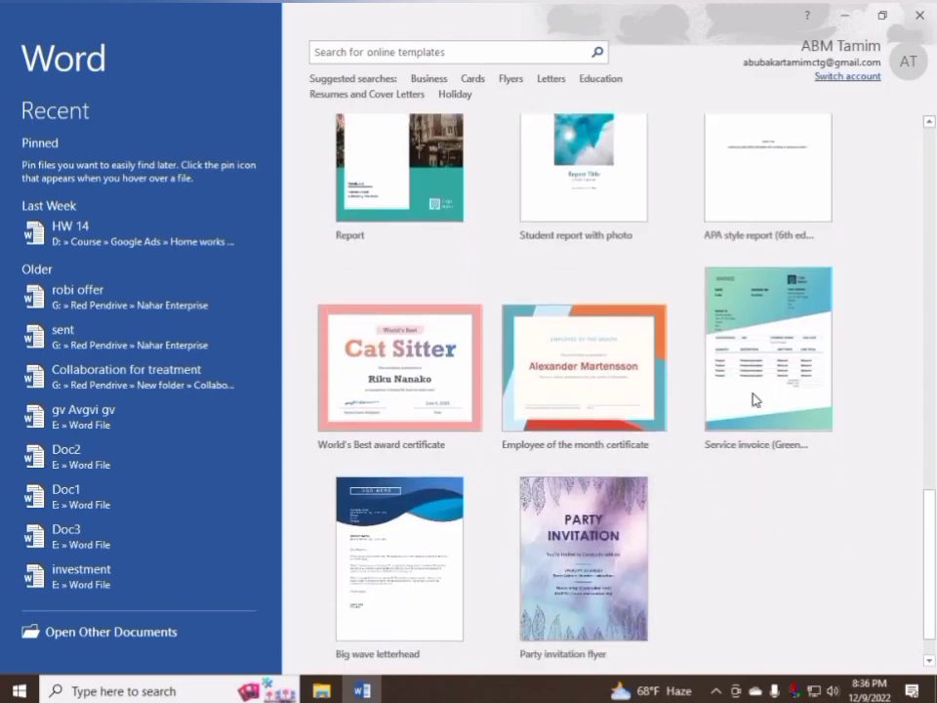
scroll(439, 630, "down", 1)
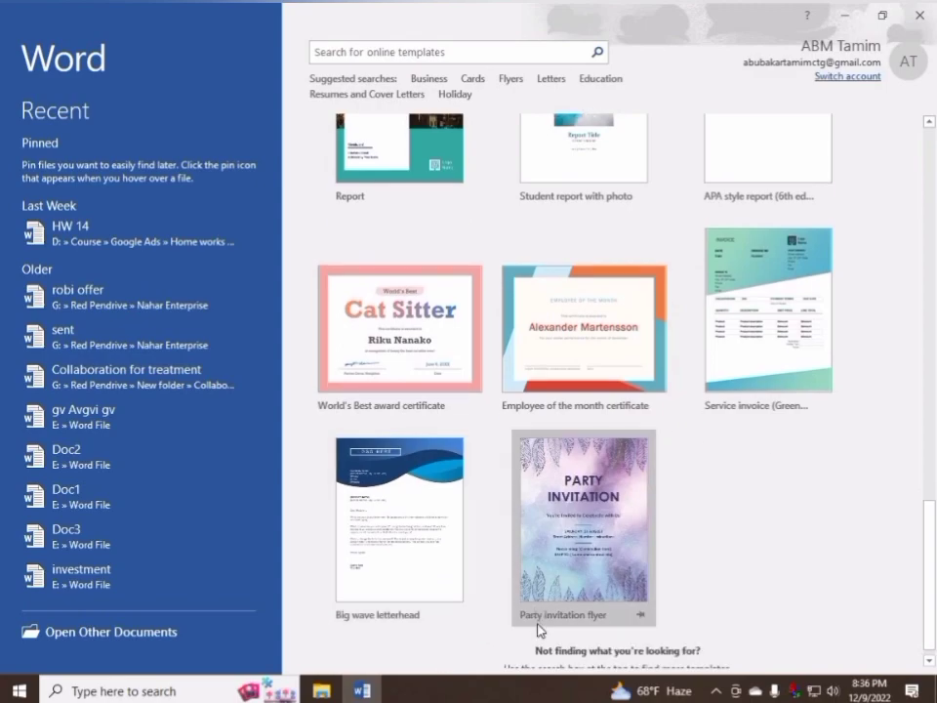
scroll(552, 620, "down", 1)
scroll(557, 615, "down", 1)
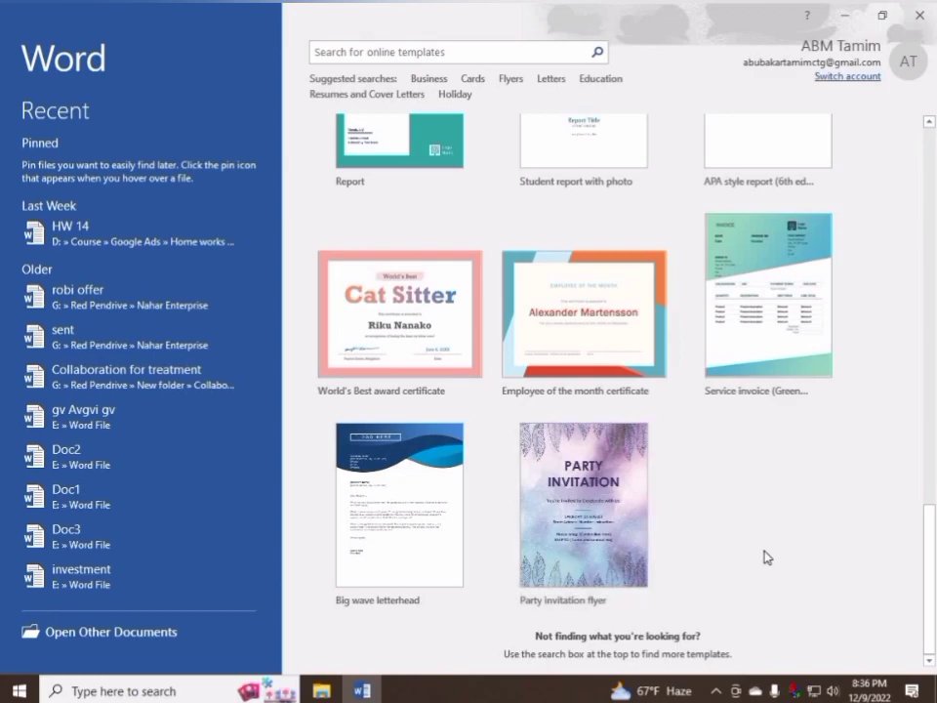
Return to the start of the template gallery and create a blank document.
scroll(585, 468, "up", 3)
scroll(551, 477, "up", 10)
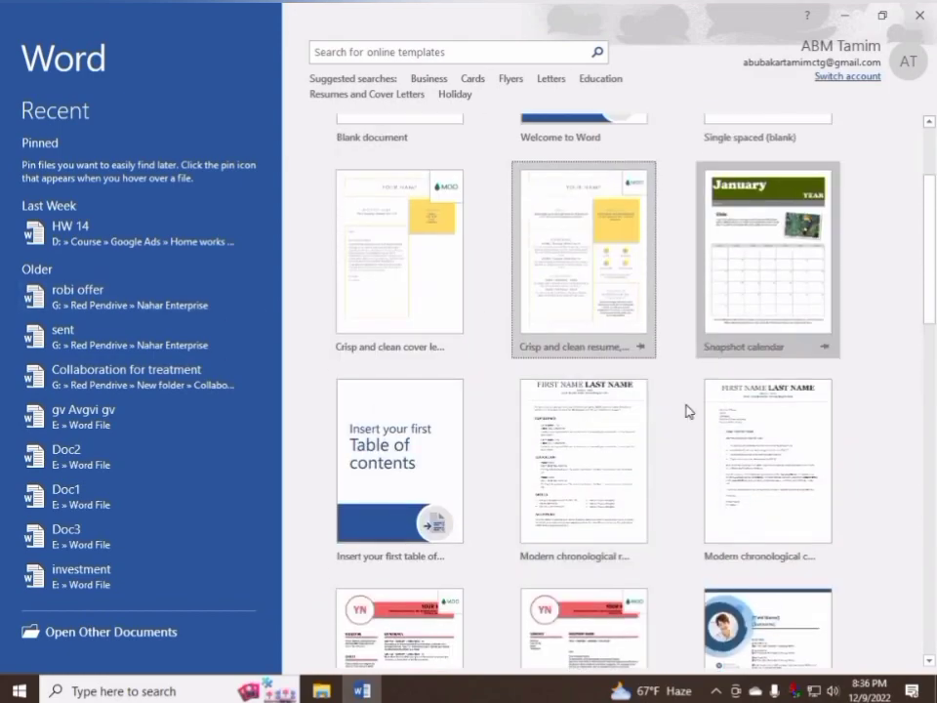
scroll(742, 236, "up", 2)
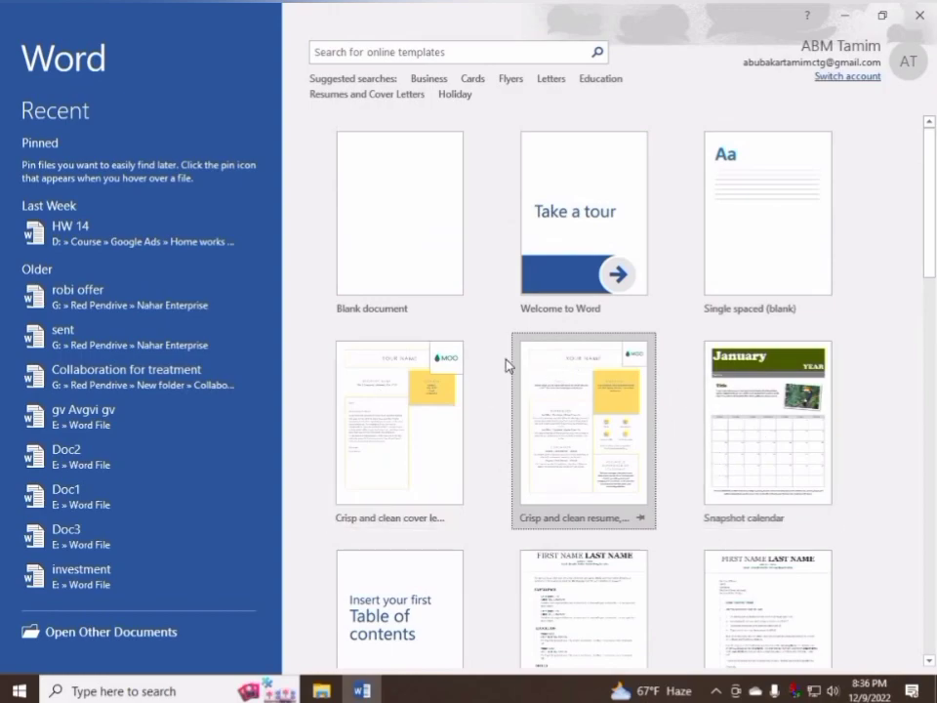
left_click(427, 278)
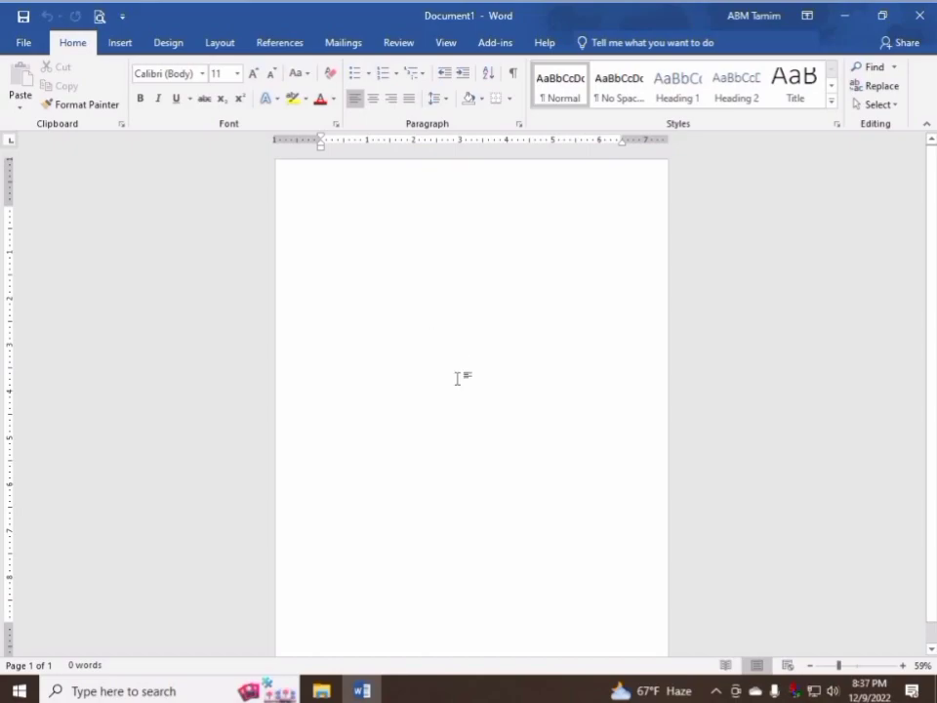
left_click(168, 45)
left_click(125, 43)
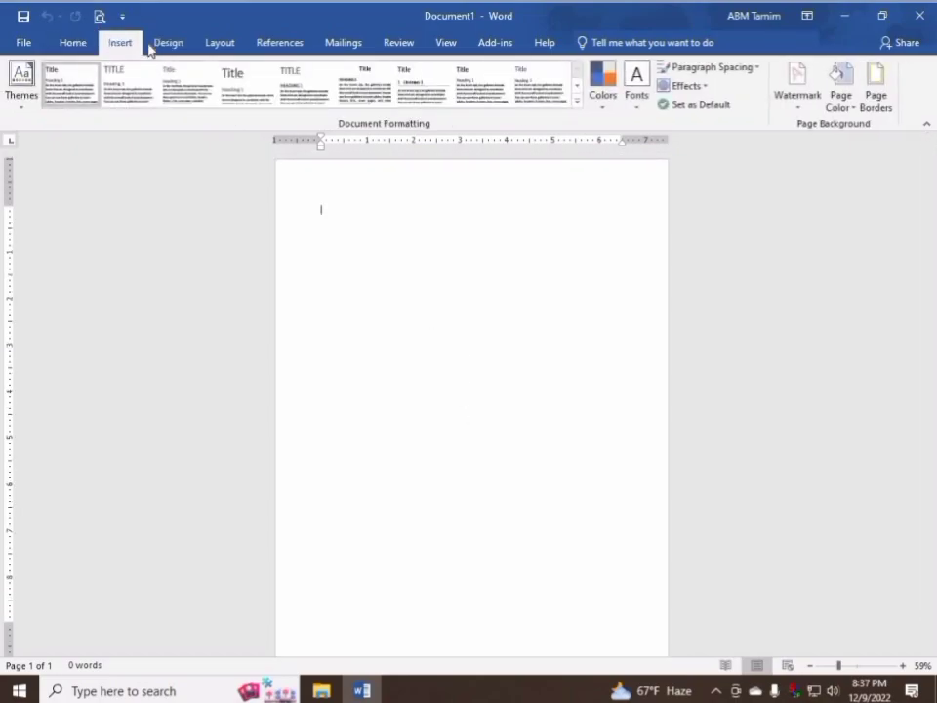
left_click(76, 41)
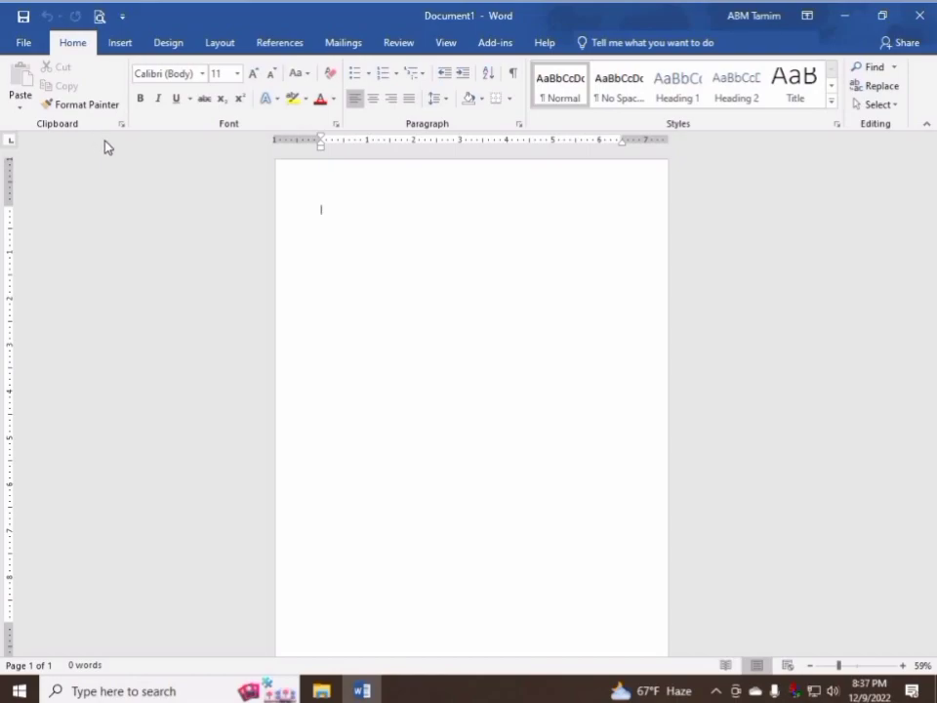
left_click(117, 43)
Set the blank document's paper size to A4 (8.27" x 11.69").
left_click(225, 42)
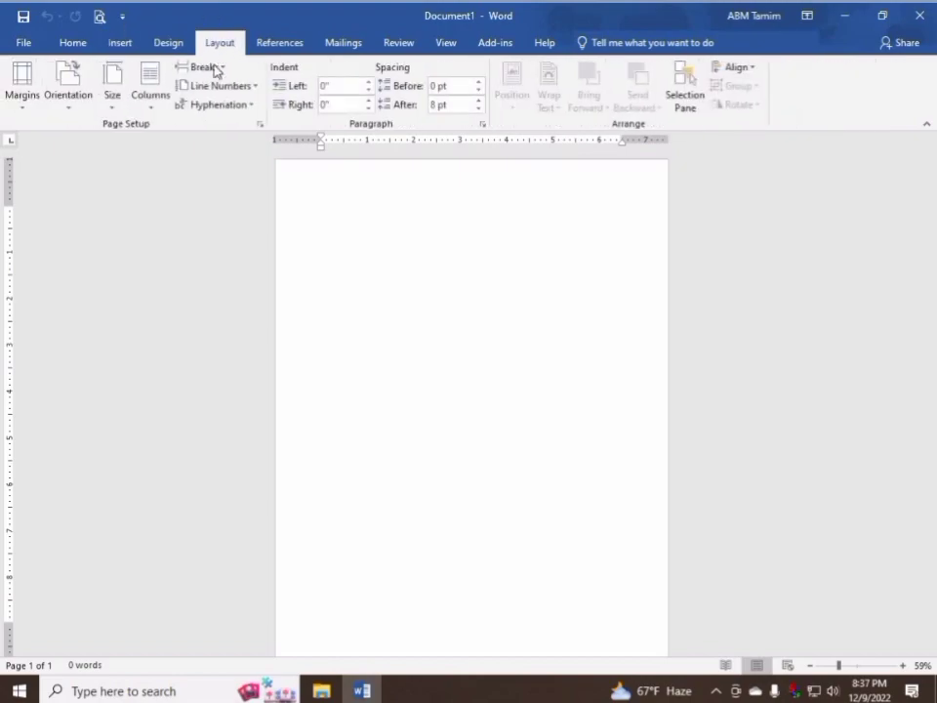
left_click(111, 107)
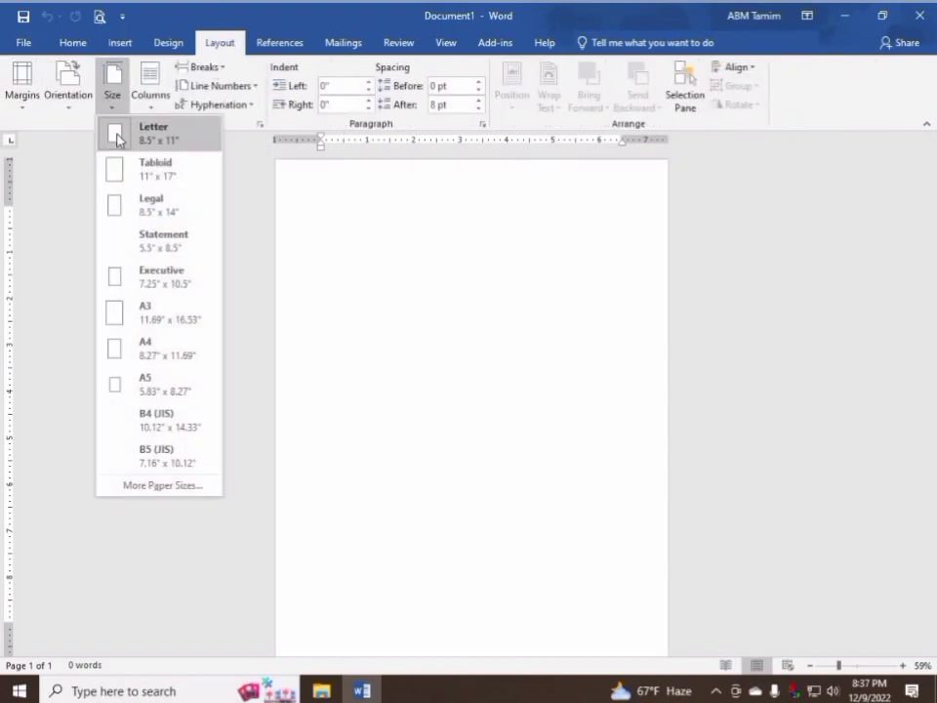
left_click(153, 358)
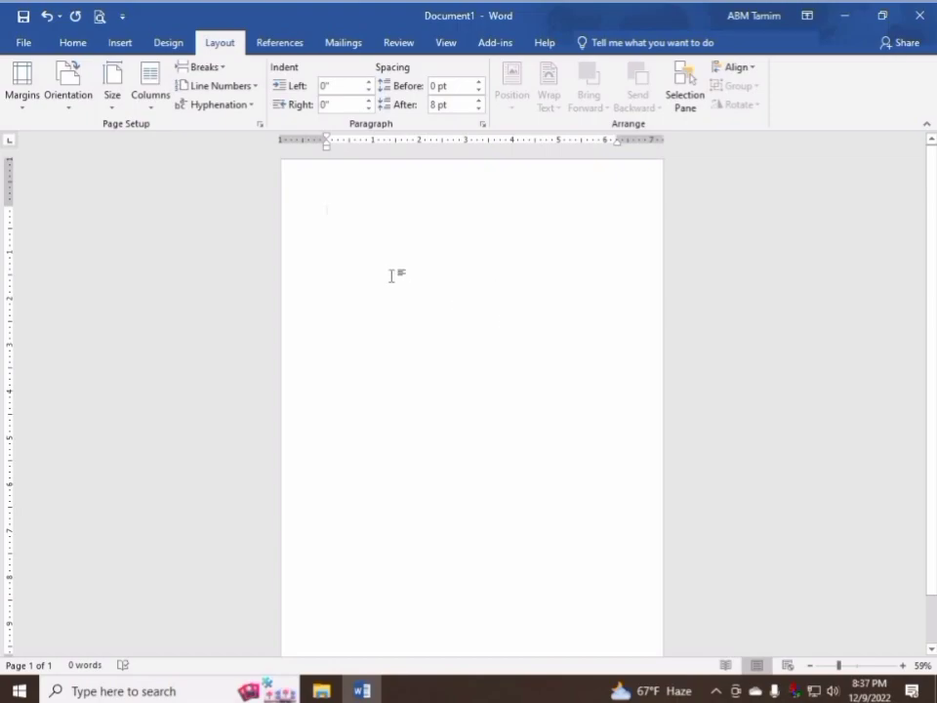
left_click(112, 101)
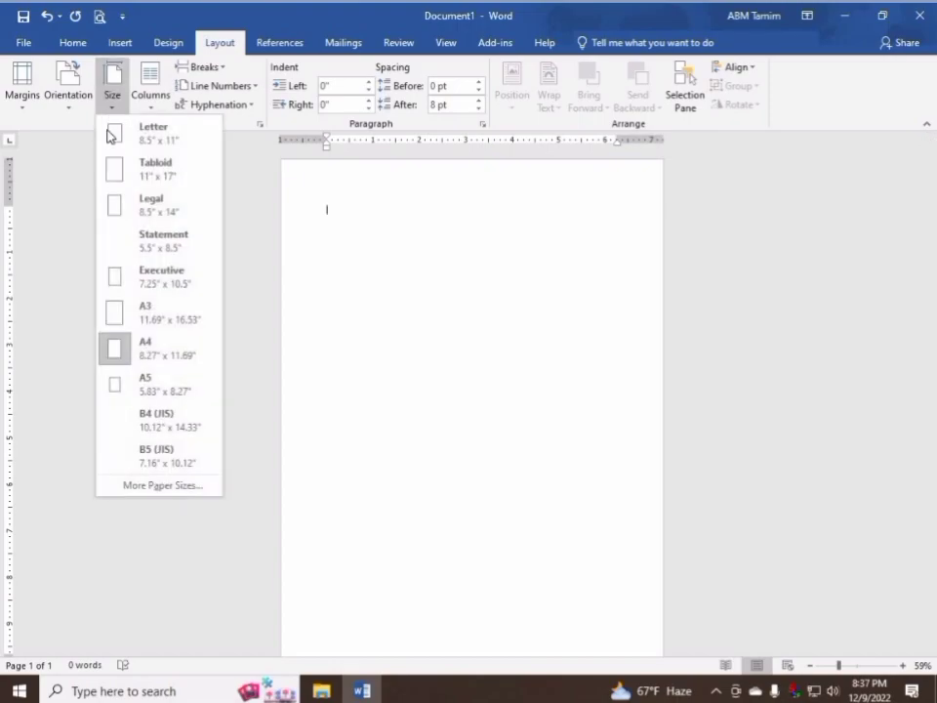
left_click(114, 360)
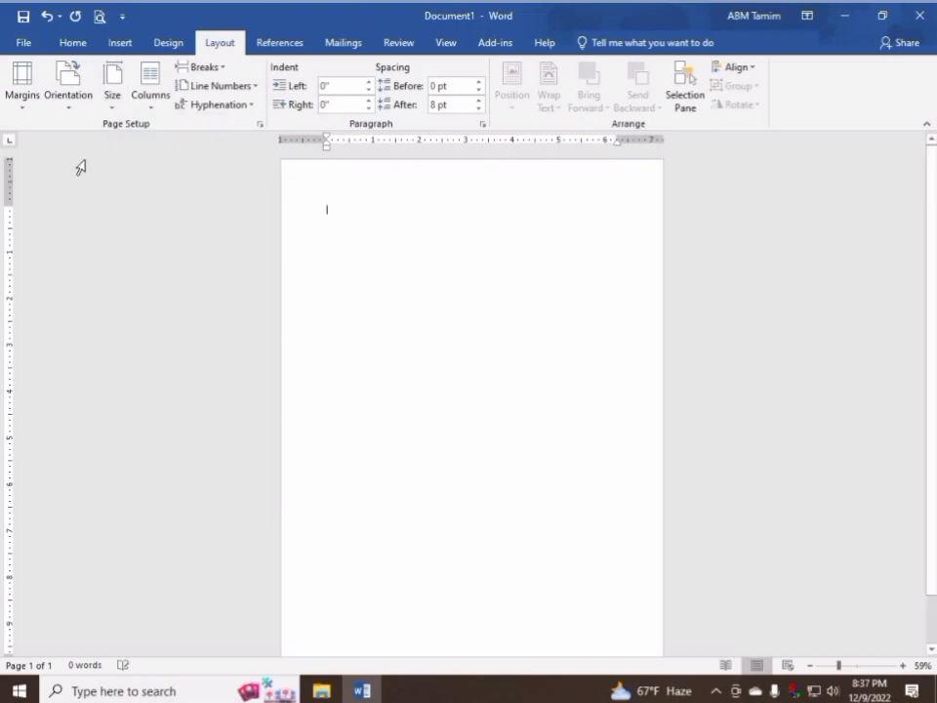
Apply the Normal margins preset of 1" on all sides and review the page orientation and column options without choosing any.
left_click(24, 95)
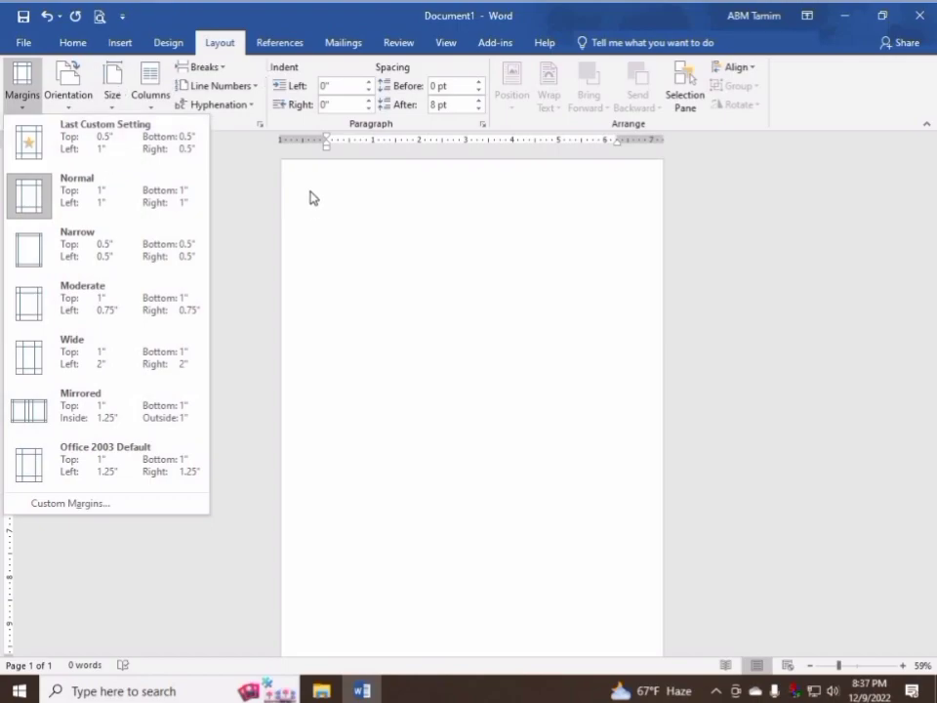
left_click(146, 202)
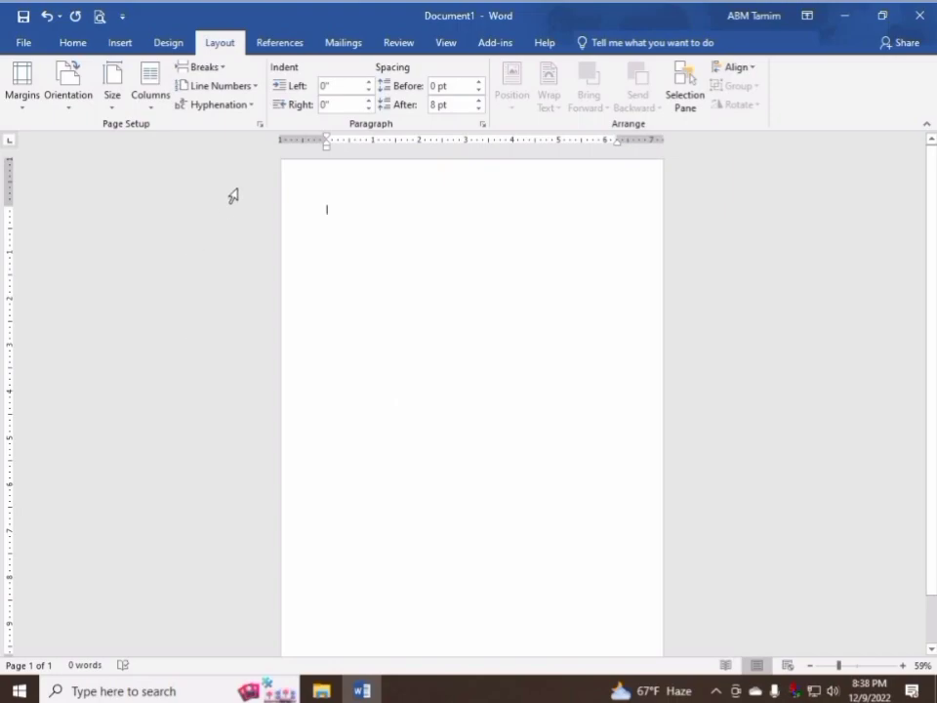
left_click(69, 112)
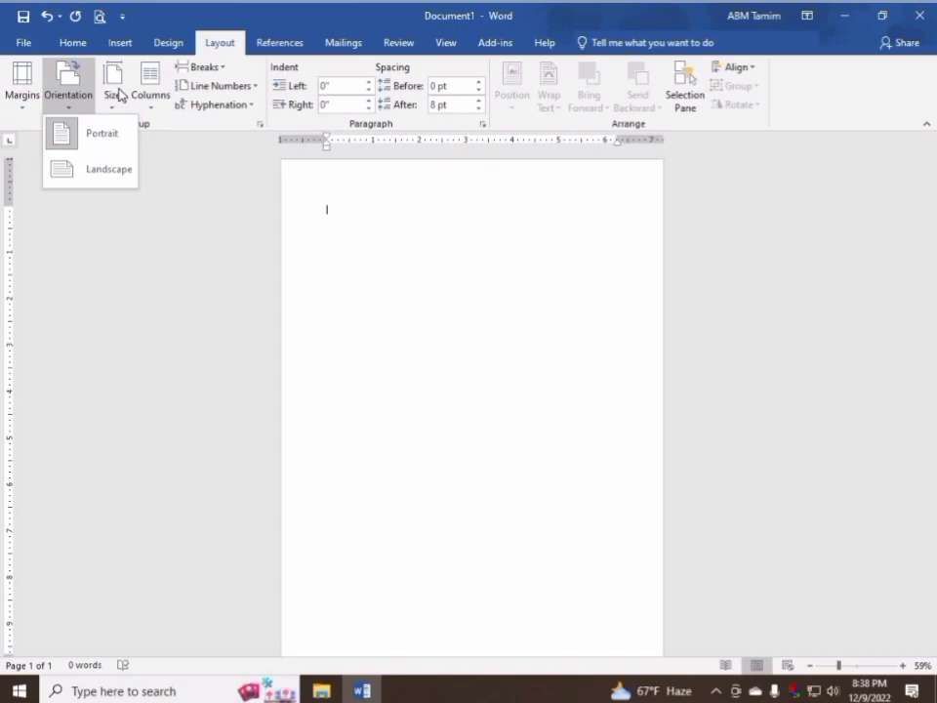
left_click(151, 107)
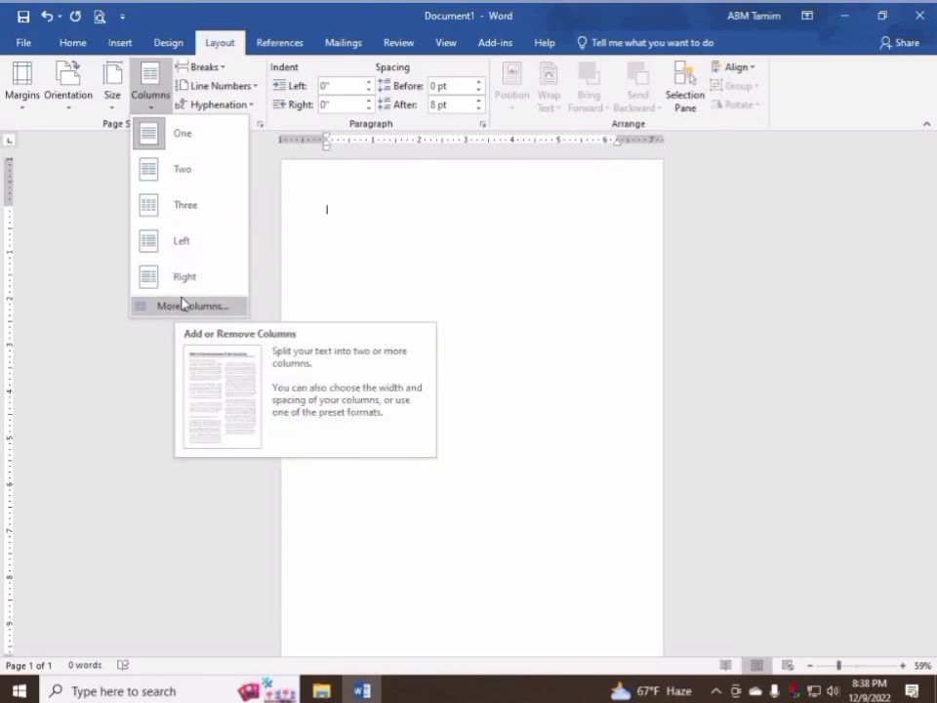
left_click(354, 266)
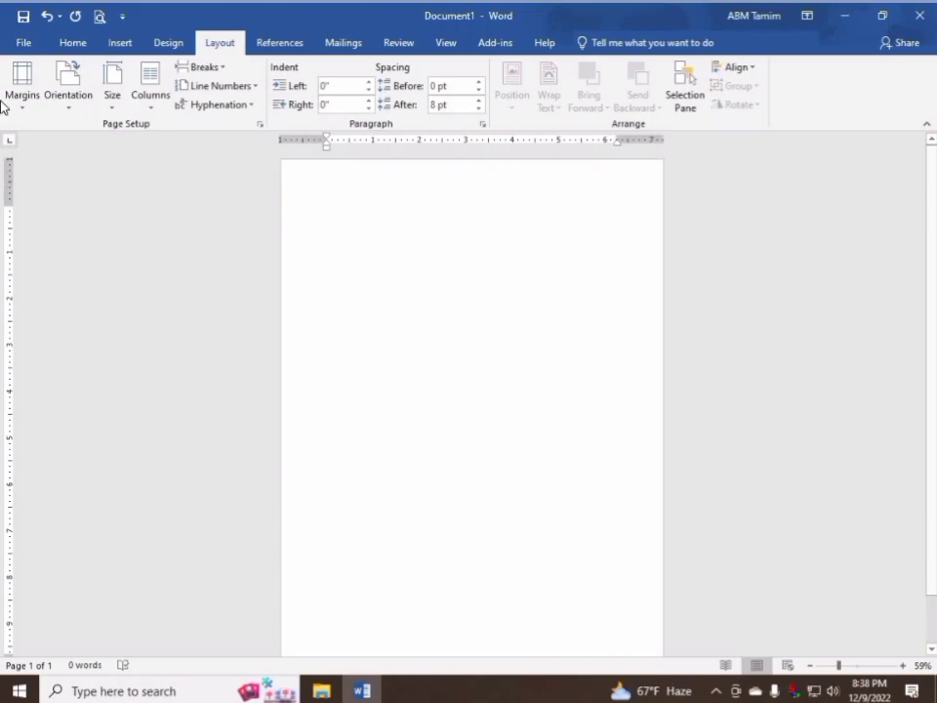
Save the document to the Desktop as a Word Document named MTV Practice.
left_click(73, 44)
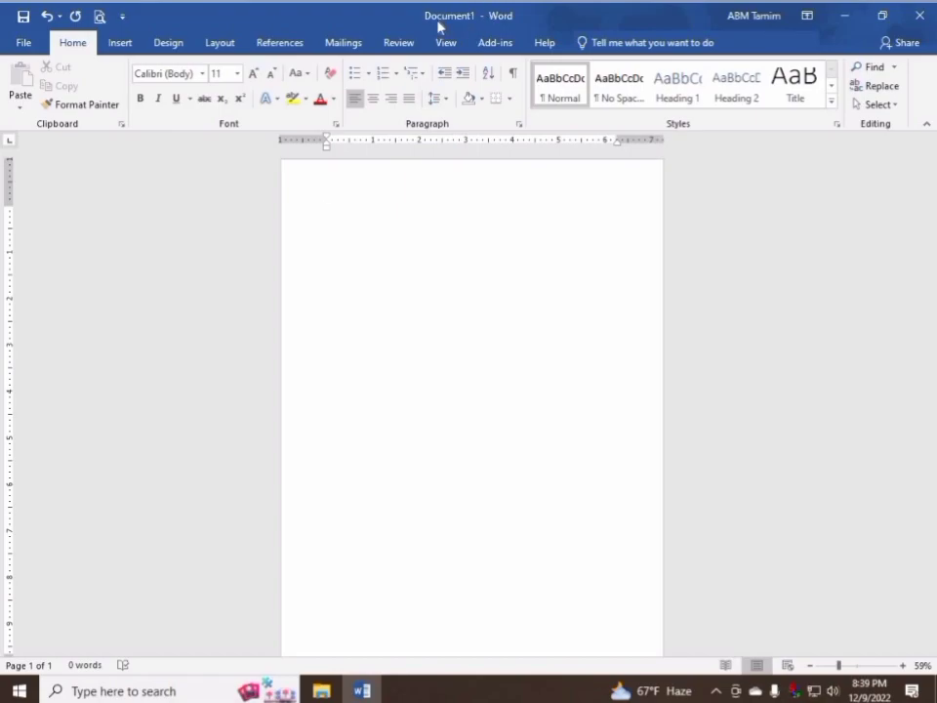
key("ctrl+s")
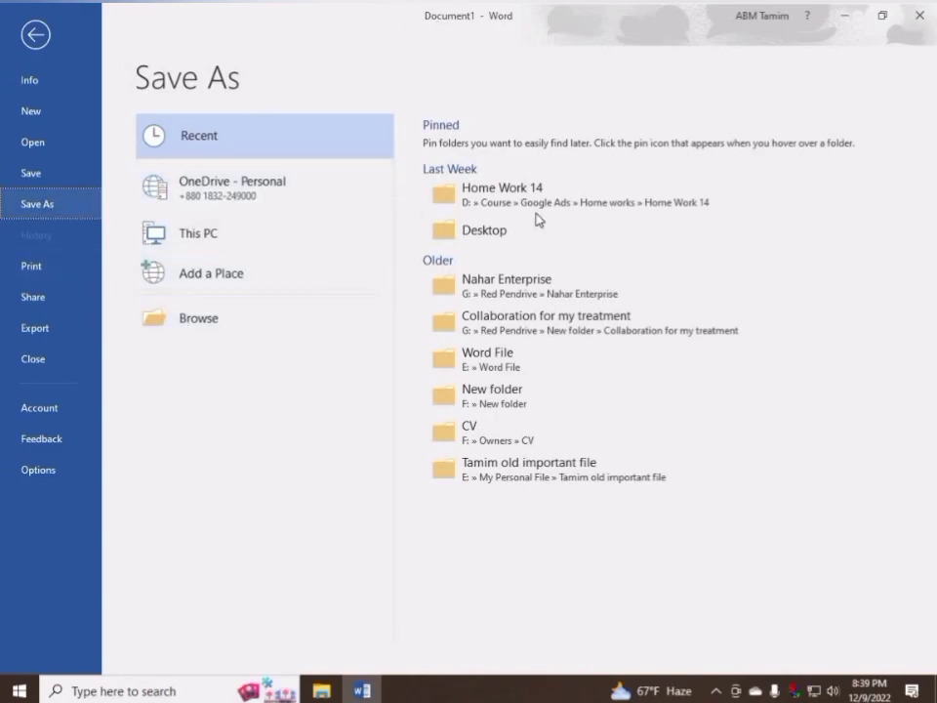
left_click(518, 232)
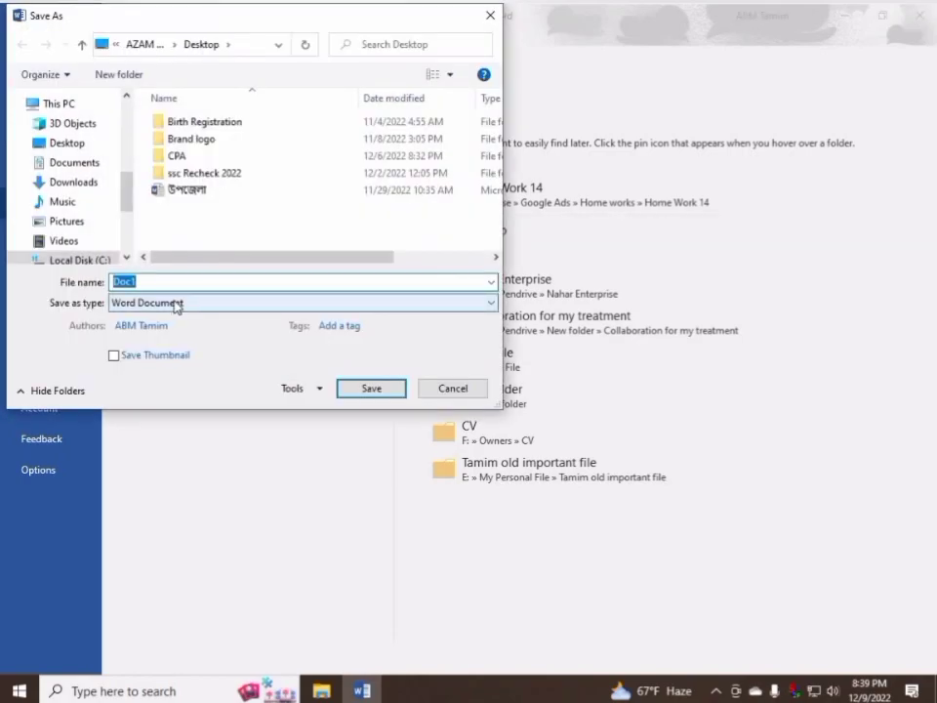
type("MTV Practice")
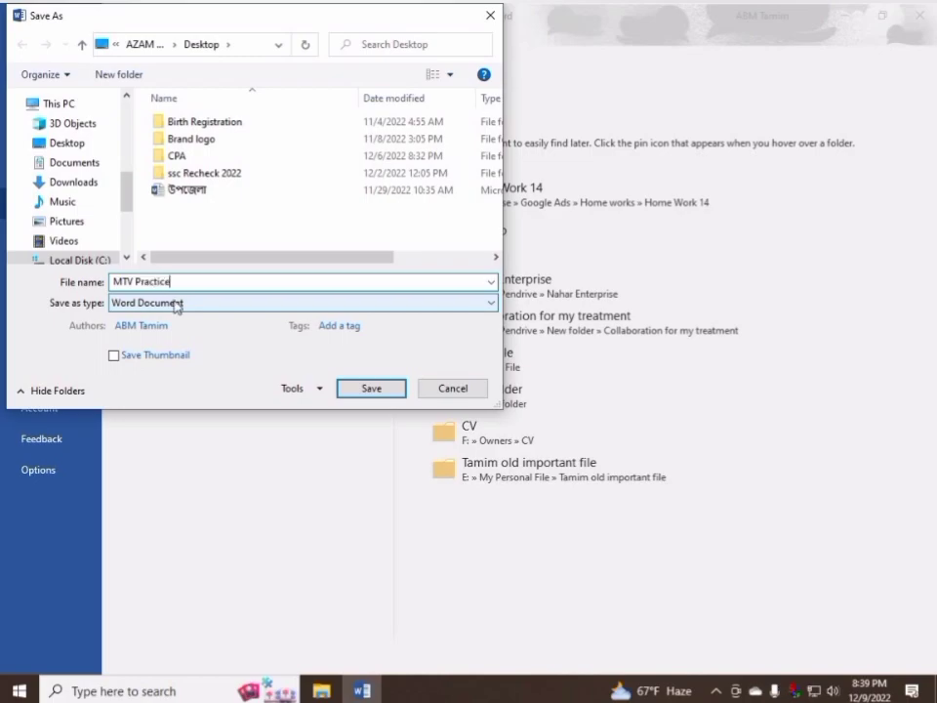
key("Return")
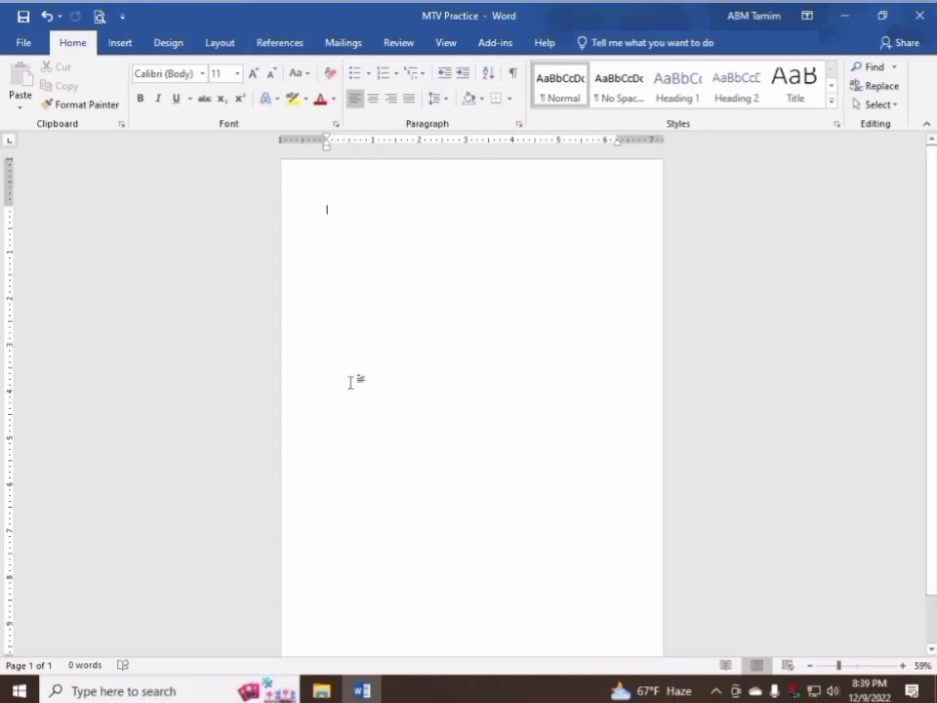
View the Save As locations and the info page of the saved file, returning to the document without saving a copy.
left_click(23, 42)
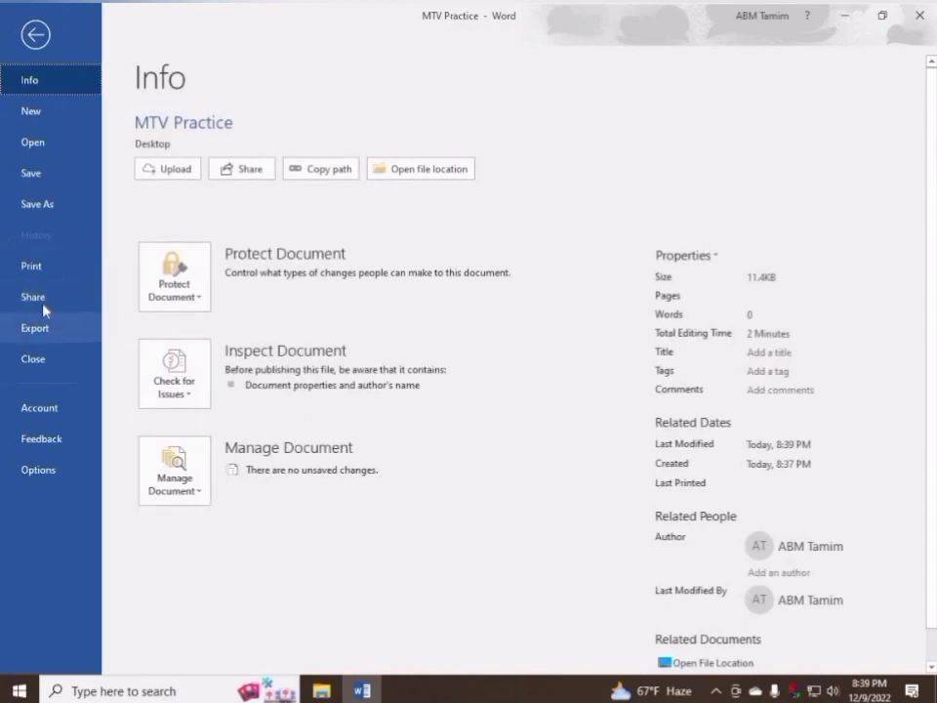
left_click(41, 204)
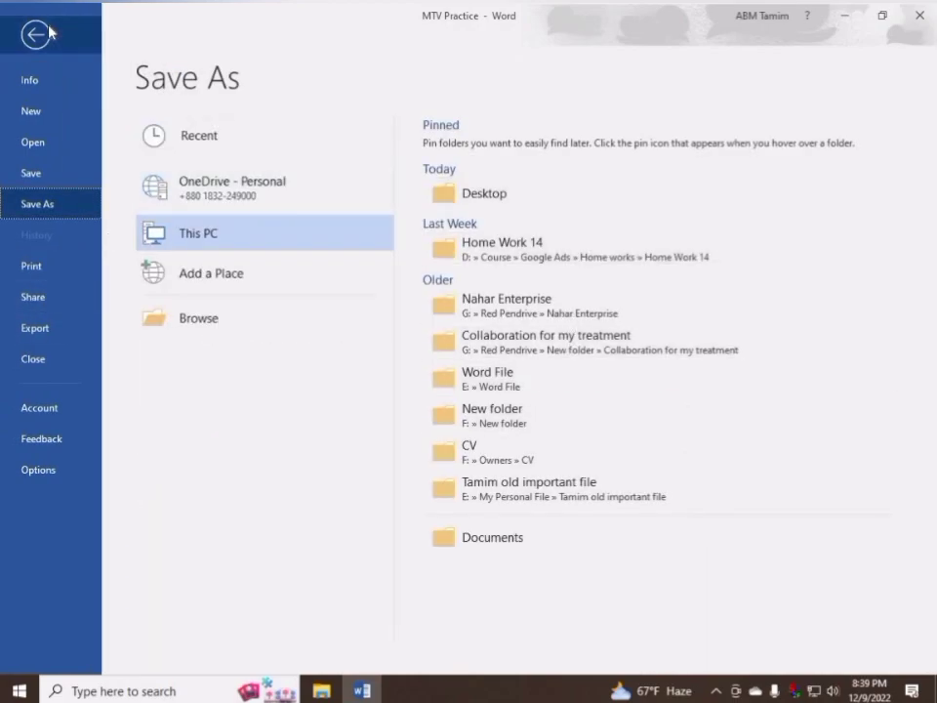
left_click(37, 35)
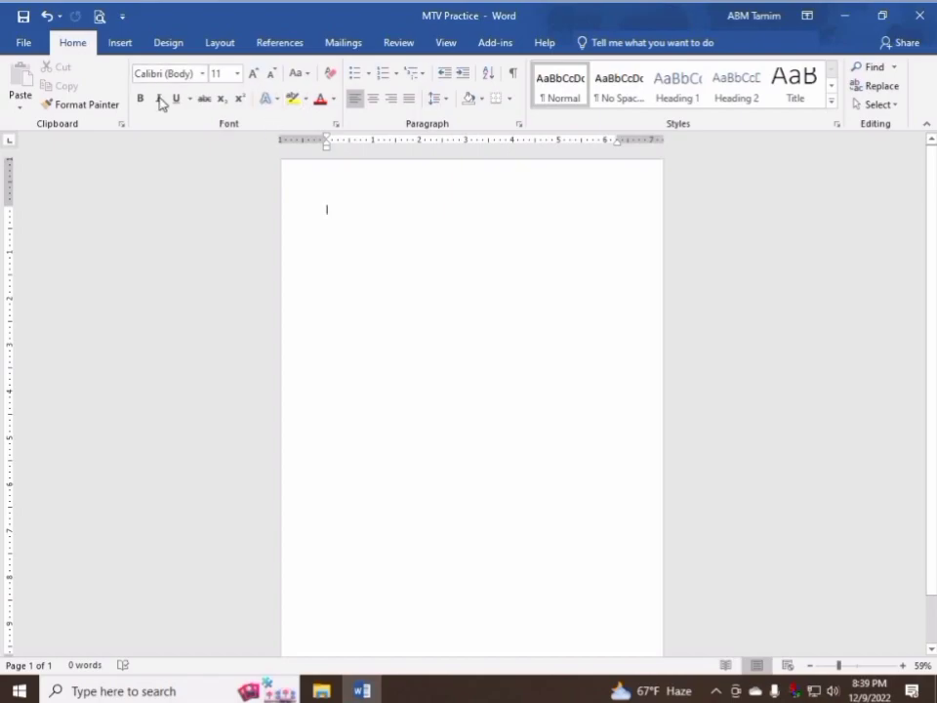
left_click(21, 41)
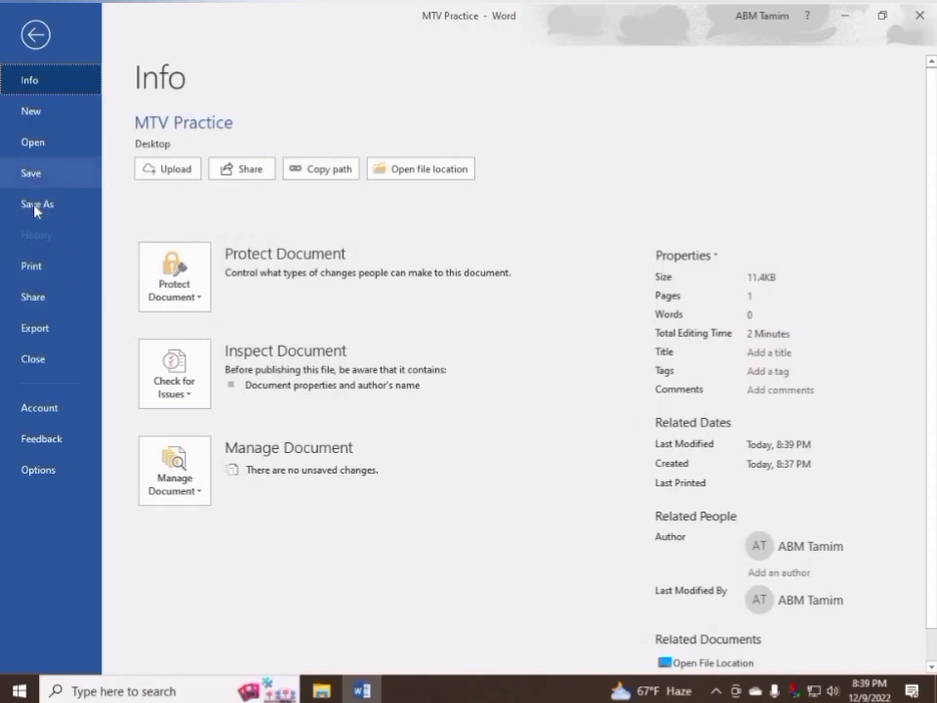
left_click(34, 38)
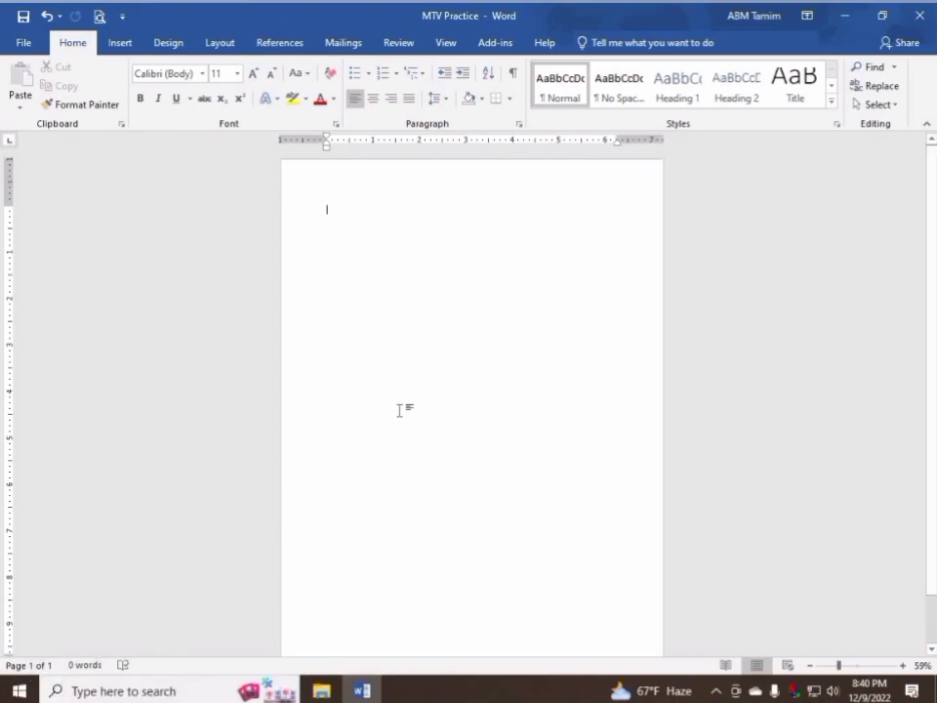
Add empty paragraphs until the document runs onto a third page, and return to the beginning of the first page.
key("Return")
key("Return")
key("Return")
key("Return")
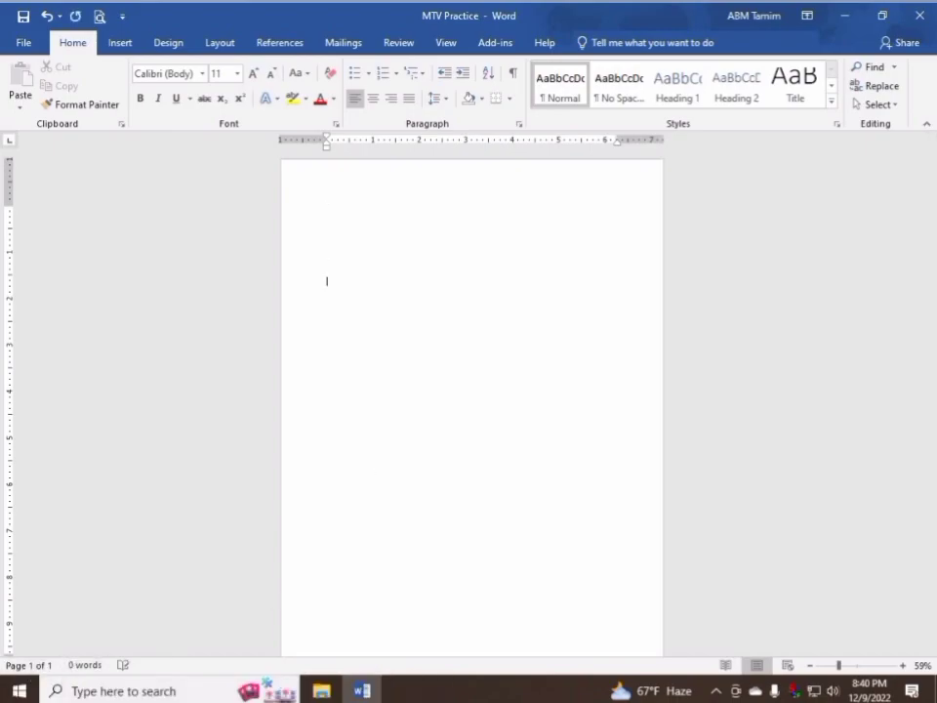
key("Return")
key("Return")
key("Return")
key("Return")
key("Return")
key("Return")
key("Return")
key("Return")
key("Return")
key("Return")
key("Return")
key("Return")
key("Return")
key("Return")
key("Return")
key("Return")
key("Return")
key("Return")
key("Return")
key("Return")
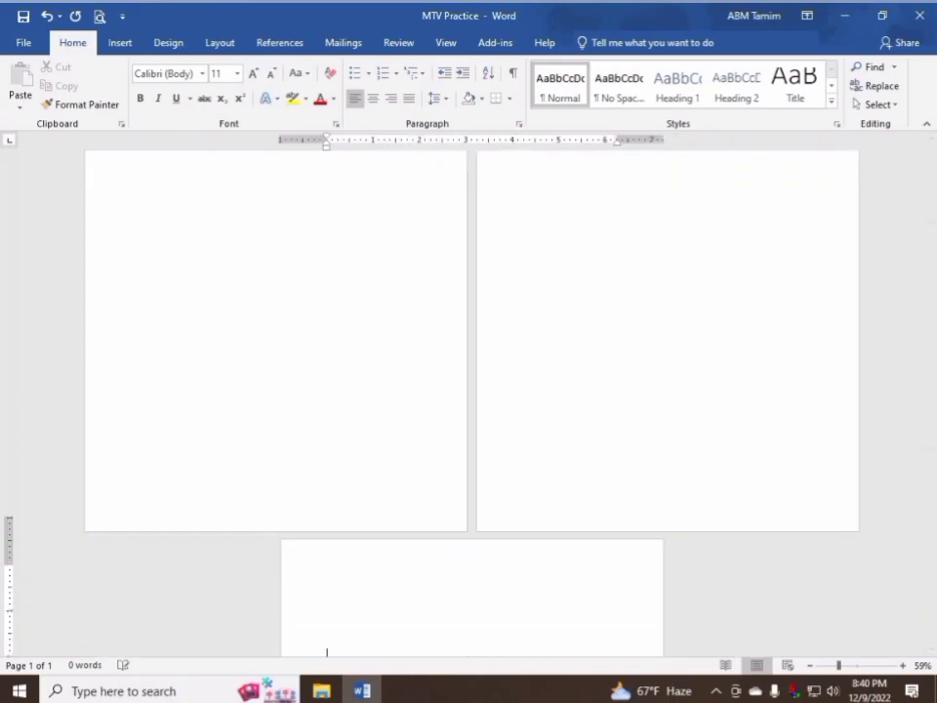
scroll(320, 473, "up", 5)
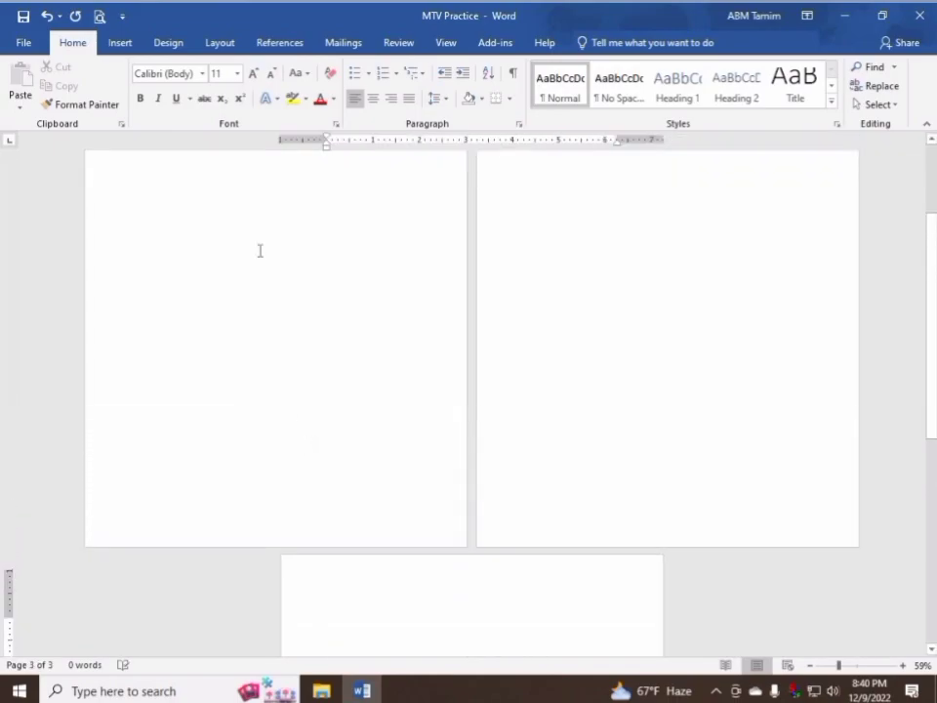
scroll(359, 394, "up", 1)
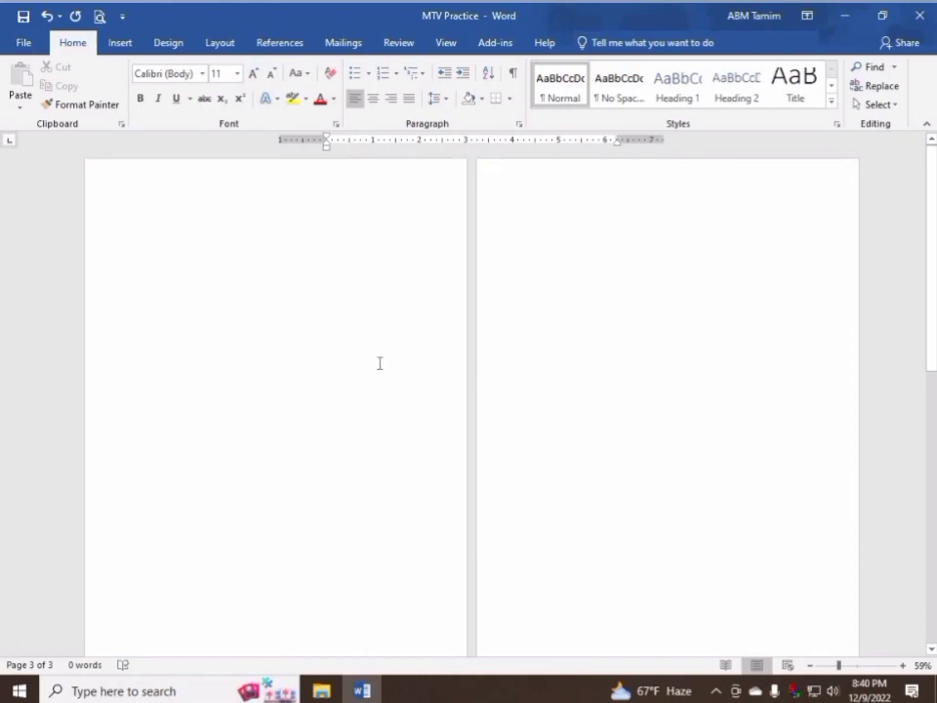
Enter the practice text "Klkl;kl mklmnkl;mj" and, in a new paragraph below it, "Kjmklj" on the first page.
left_click(380, 363)
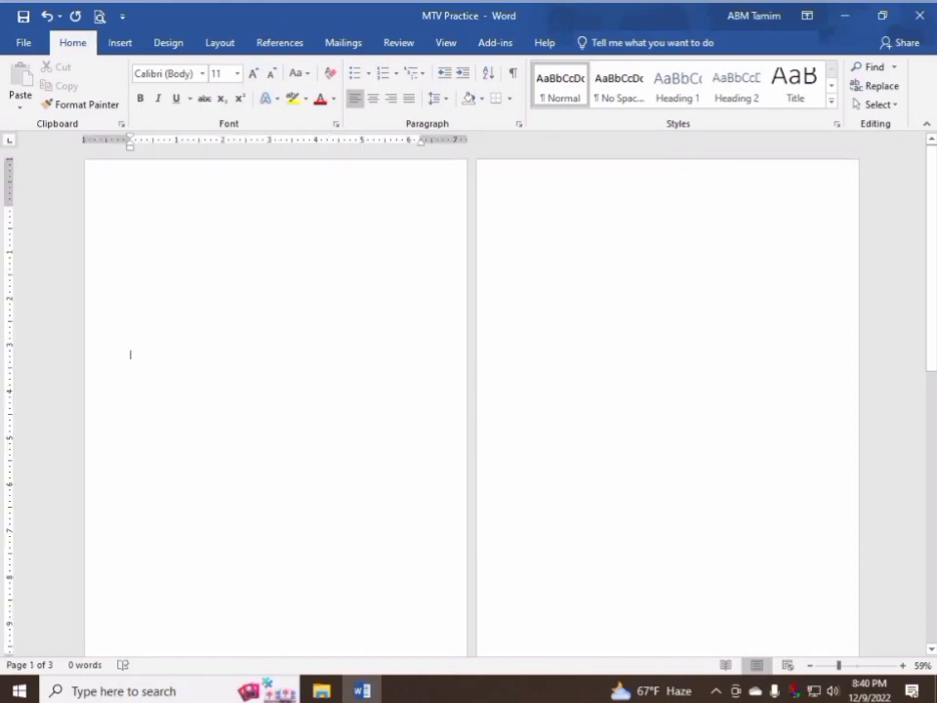
left_click(857, 666)
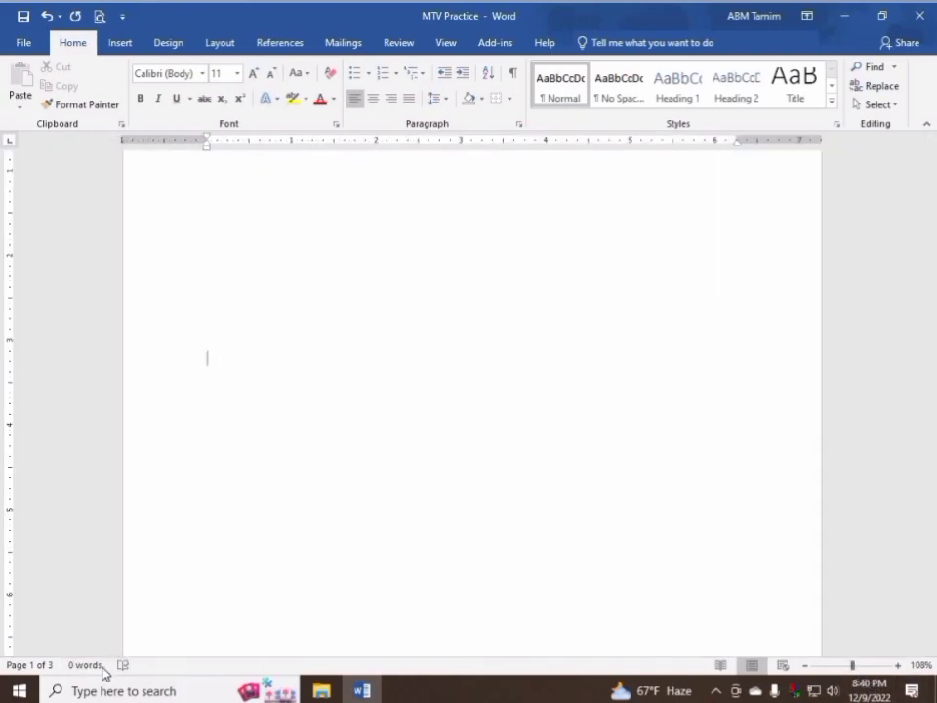
type("Klkl;kl")
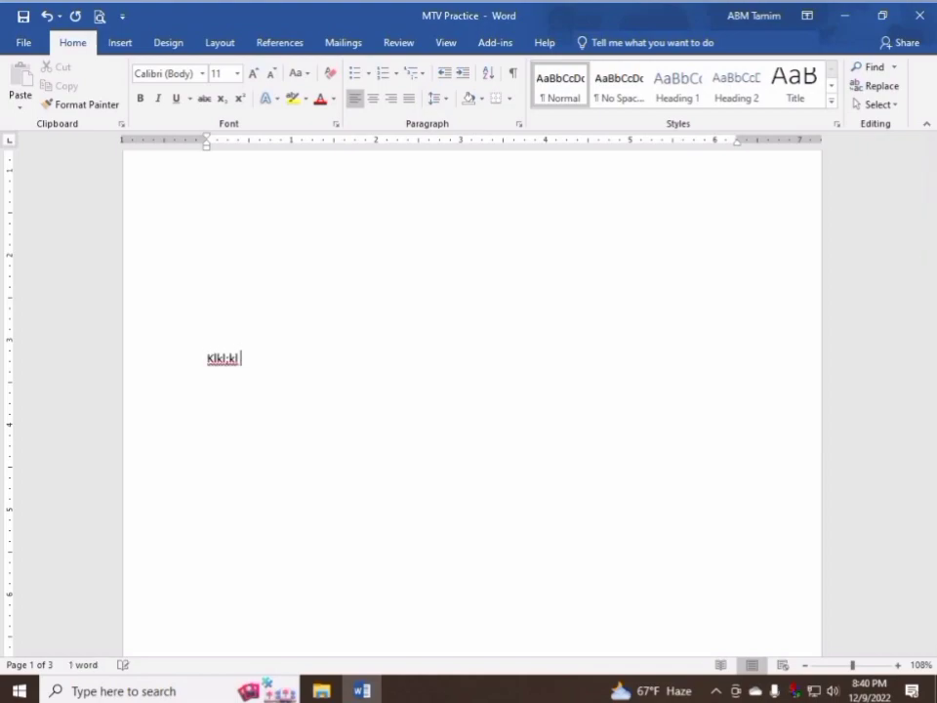
type("mklmnkl;mj")
key("Return")
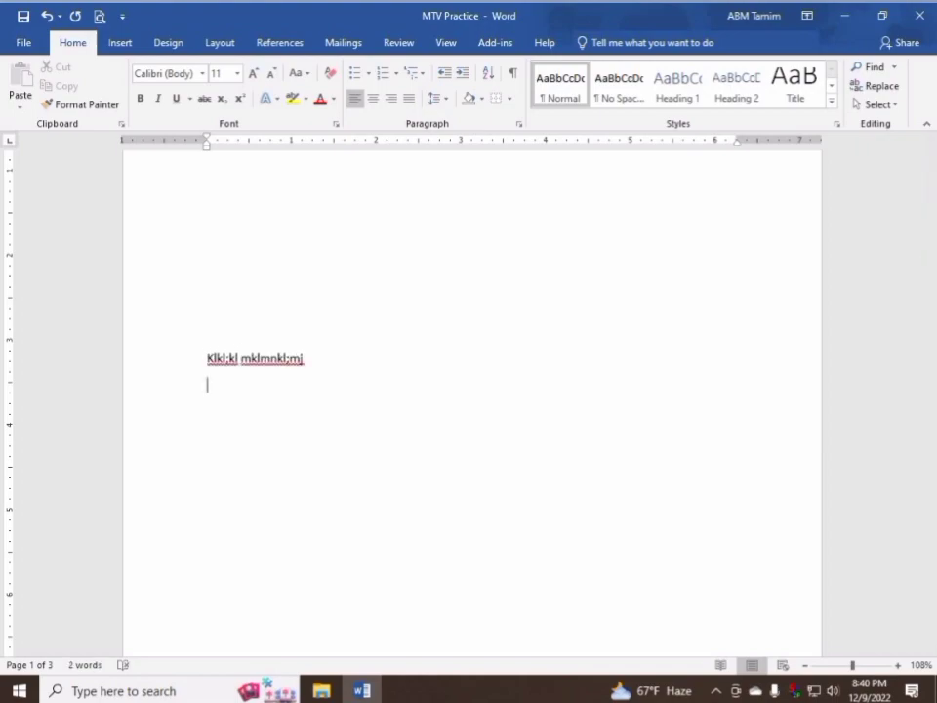
type("kjmklj")
Set the document zoom to 100% and look through the Insert, Design and Layout commands.
left_click_drag(855, 667, 885, 667)
left_click_drag(814, 667, 851, 668)
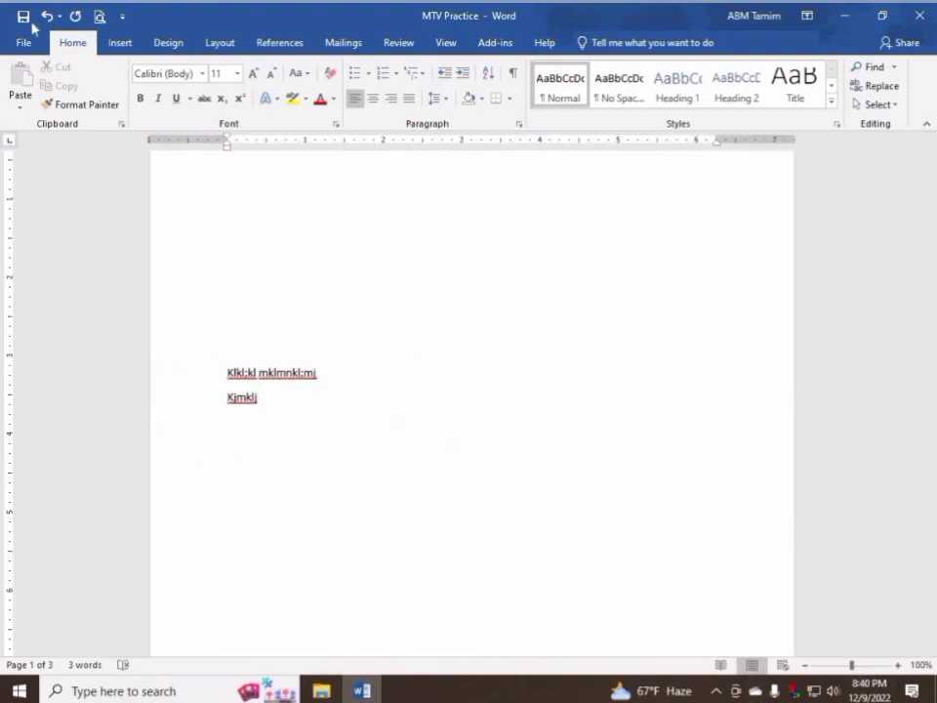
left_click(127, 45)
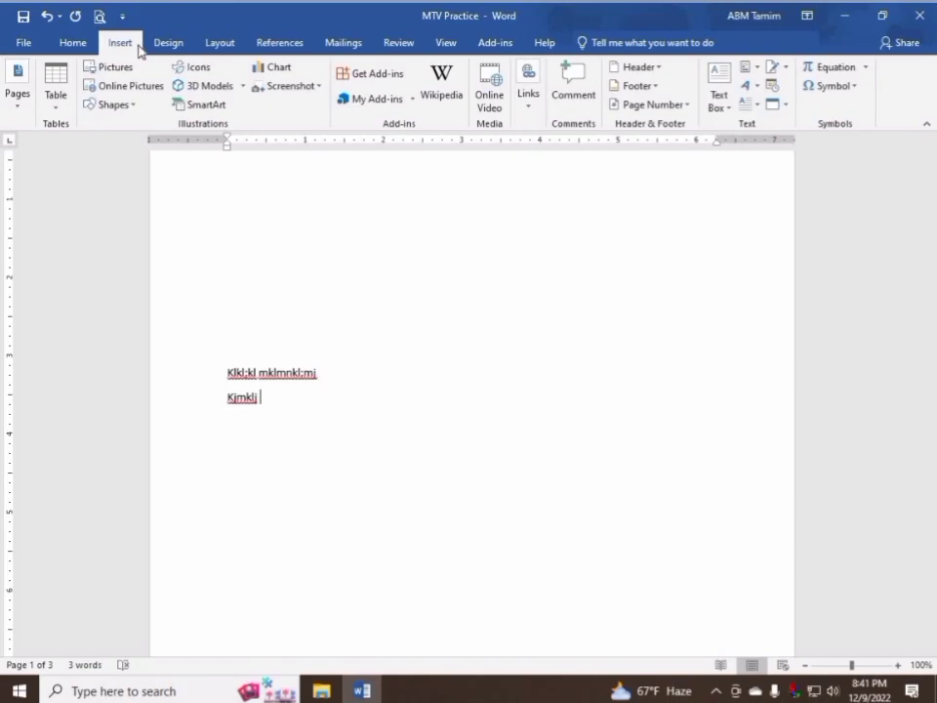
left_click(185, 45)
left_click(217, 44)
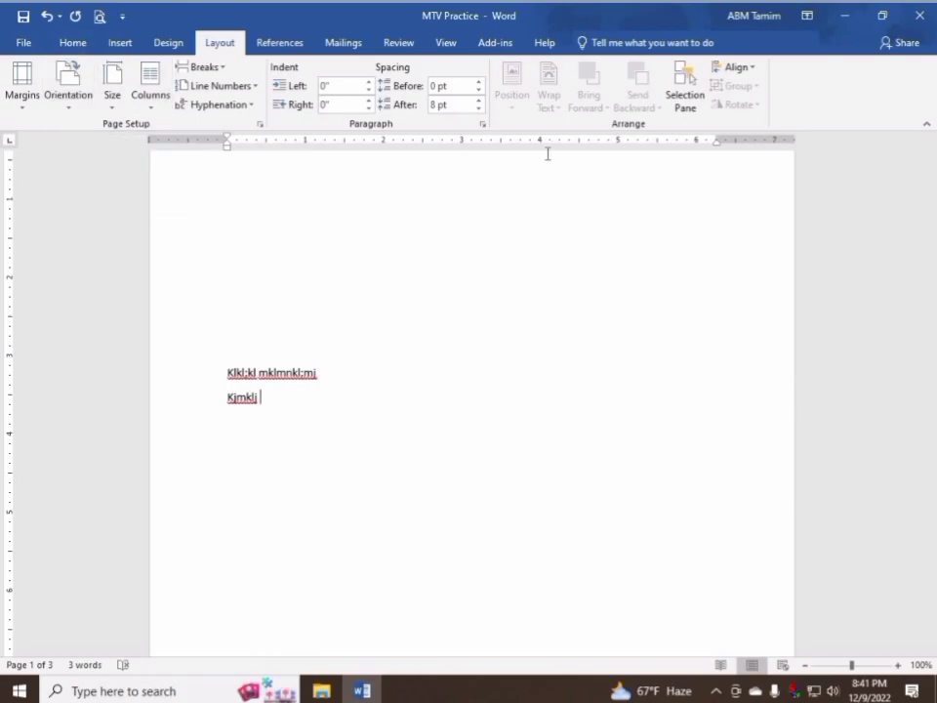
left_click(76, 42)
Delete the practice text and the blank paragraphs around it, starting from the top of the first page.
left_click(280, 223)
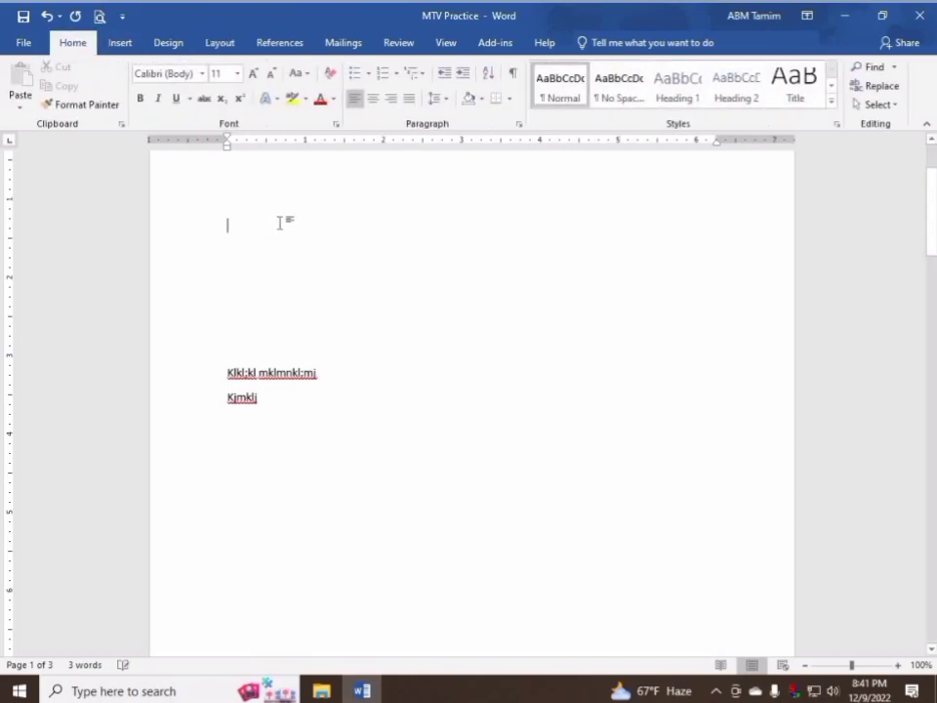
key("Delete")
key("Delete")
key("Delete")
key("Delete")
key("Delete")
key("Delete")
key("Delete")
key("Delete")
key("Delete")
key("Delete")
key("Delete")
key("Delete")
key("Delete")
key("Delete")
key("Delete")
key("Delete")
key("Delete")
key("Delete")
key("Delete")
key("Delete")
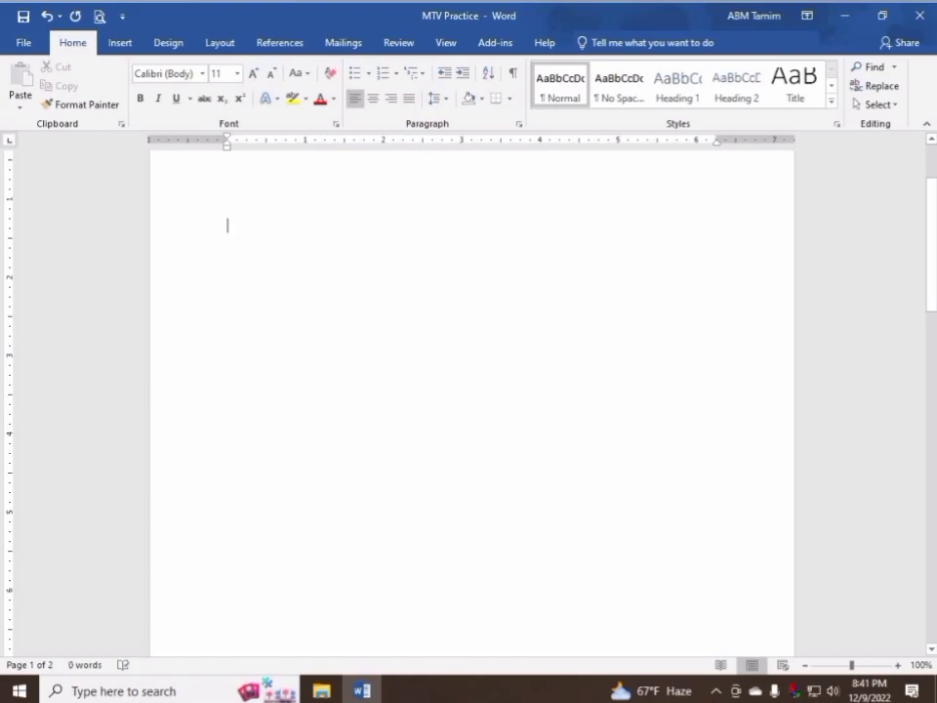
Enter "Micro tv learning" on the first page and remove the blank paragraphs above it.
type("Mic")
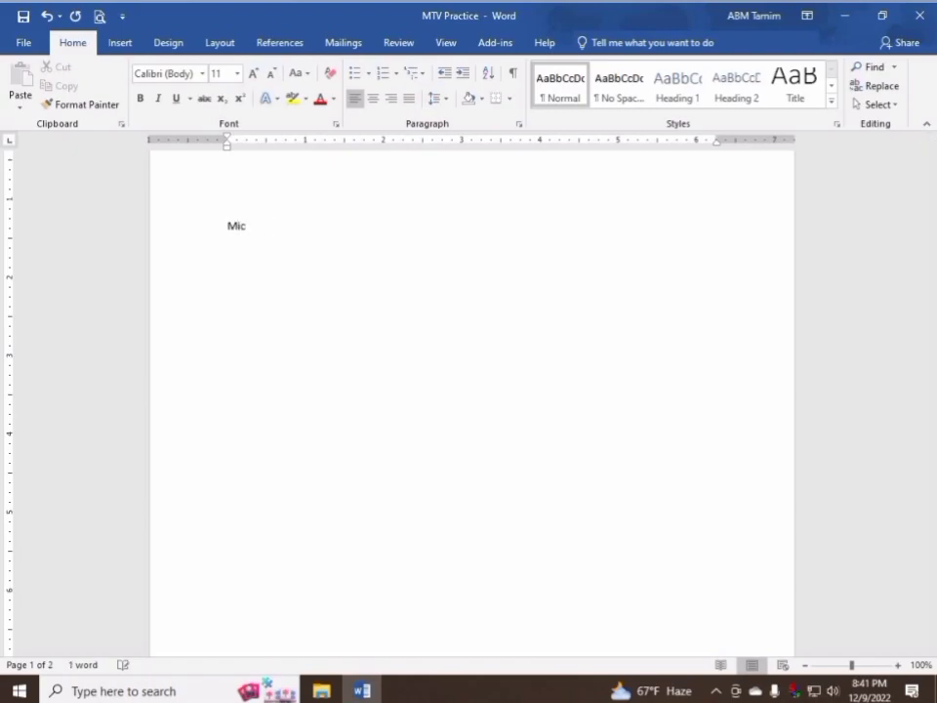
type("ro tv learning")
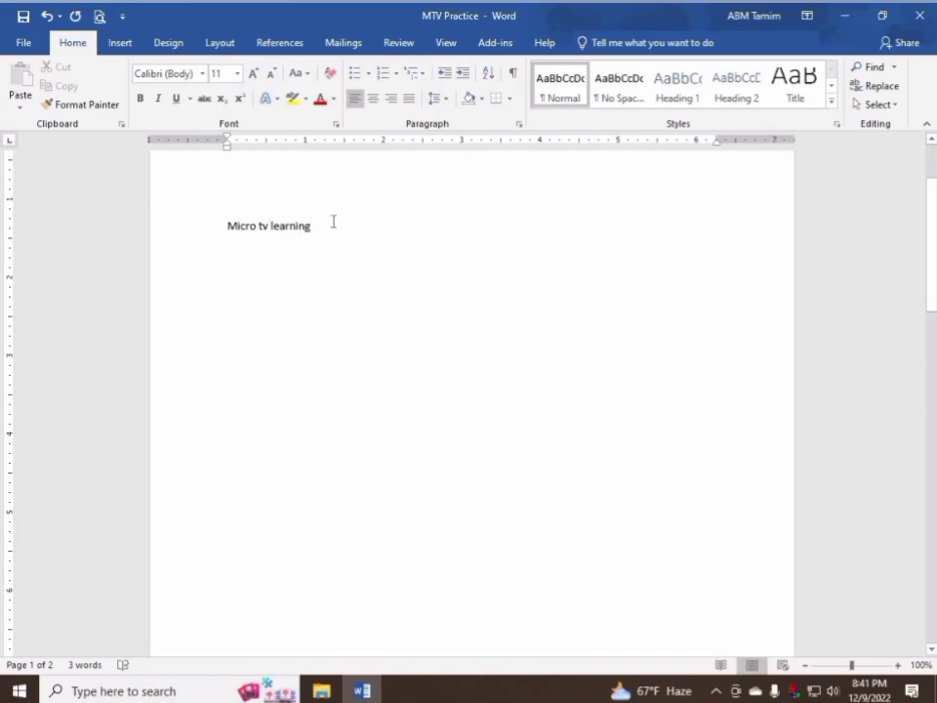
right_click(343, 291)
left_click(250, 284)
scroll(355, 349, "up", 3)
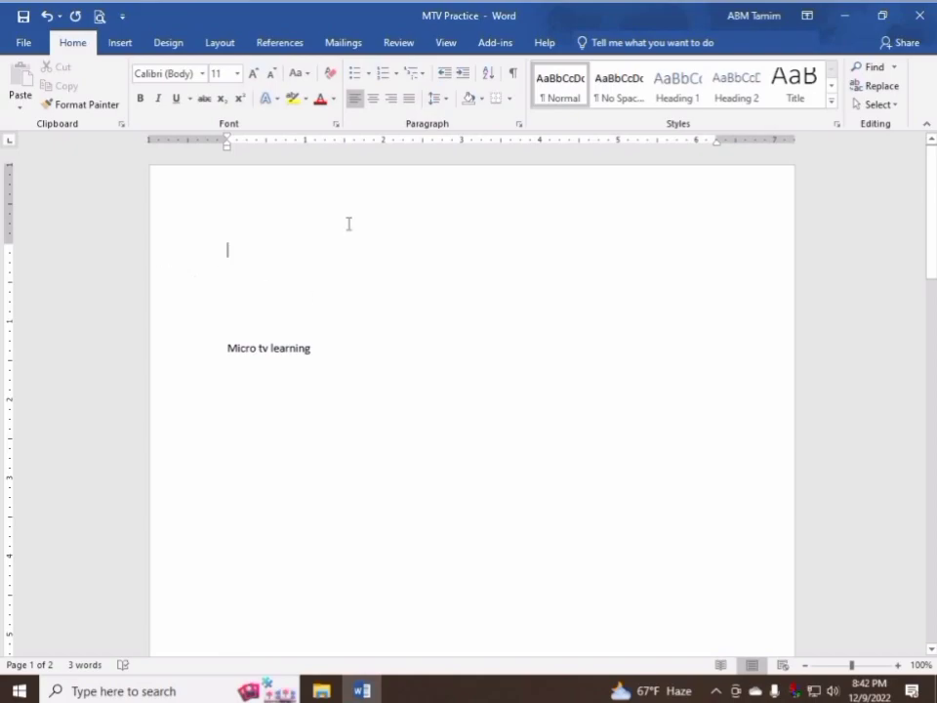
key("Delete")
key("Delete")
key("Delete")
key("Delete")
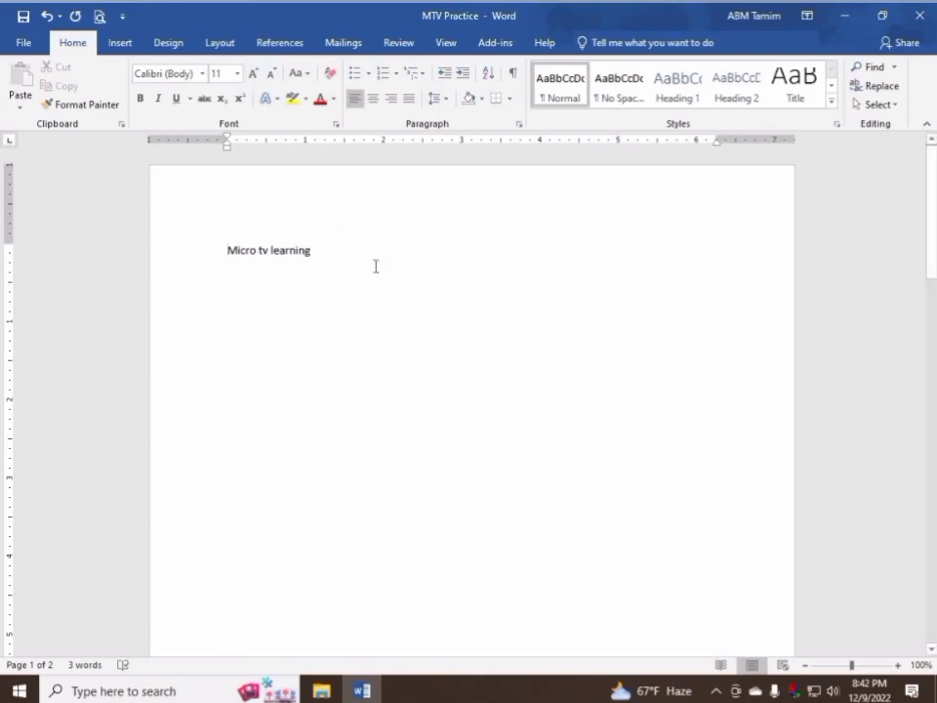
Make the whole "Micro tv learning" line bold, toggling bold off and on again.
left_click(181, 243)
key("Down")
left_click(188, 252)
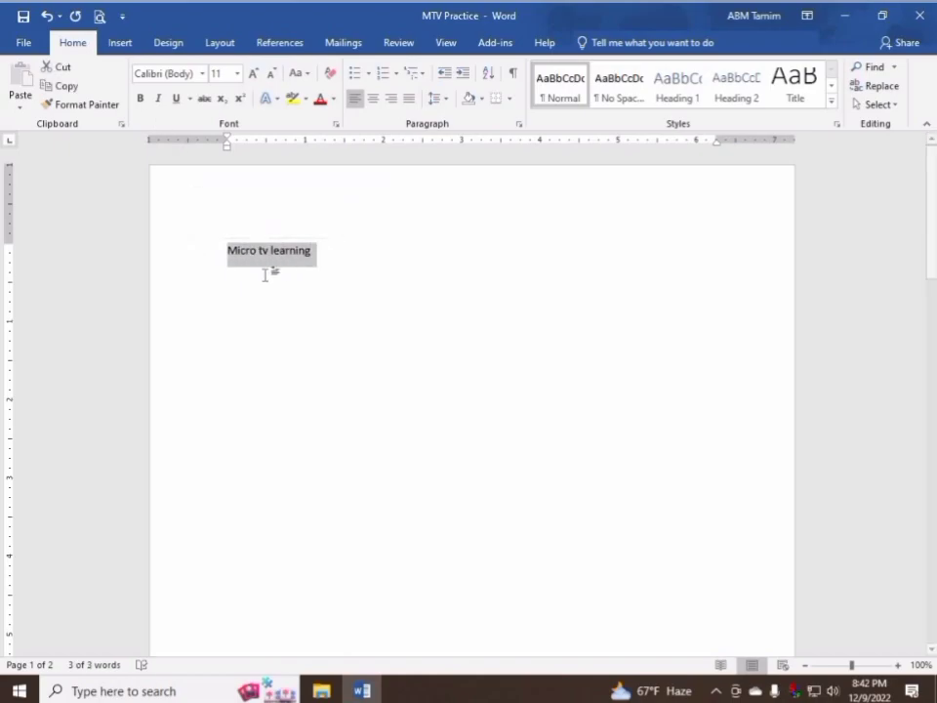
left_click(143, 98)
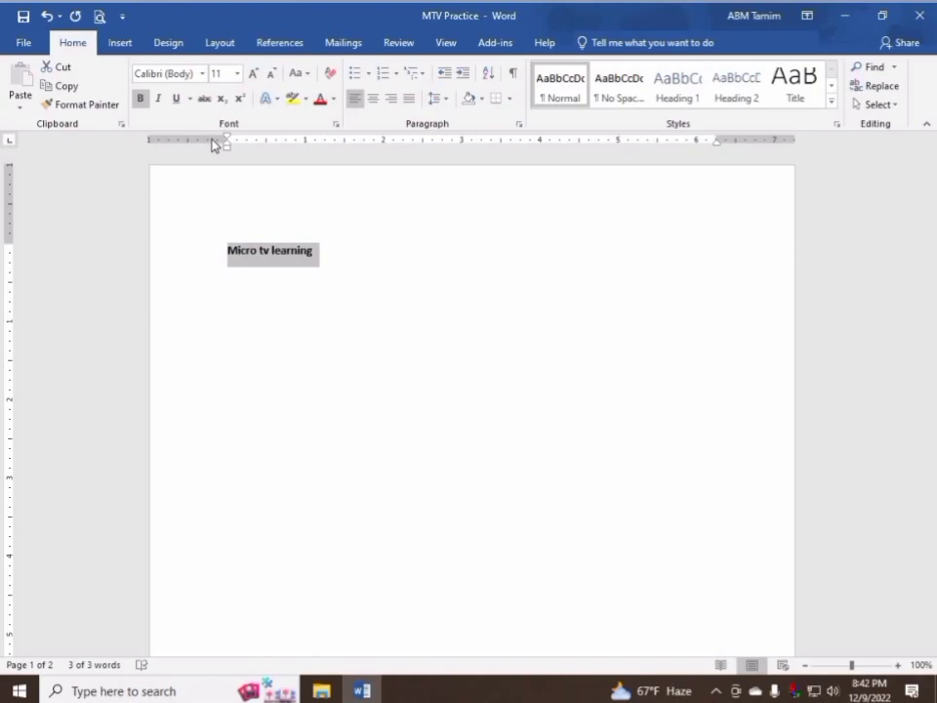
key("ctrl+b")
key("ctrl+b")
Demonstrate italic and underline on the selected line, switching each one on and off again.
left_click(161, 93)
left_click(161, 93)
left_click(161, 101)
left_click(162, 103)
left_click(176, 102)
left_click(176, 102)
key("ctrl+u")
key("ctrl+u")
Try font size 100 on the "Micro tv learning" line and set it to 24.
left_click(237, 74)
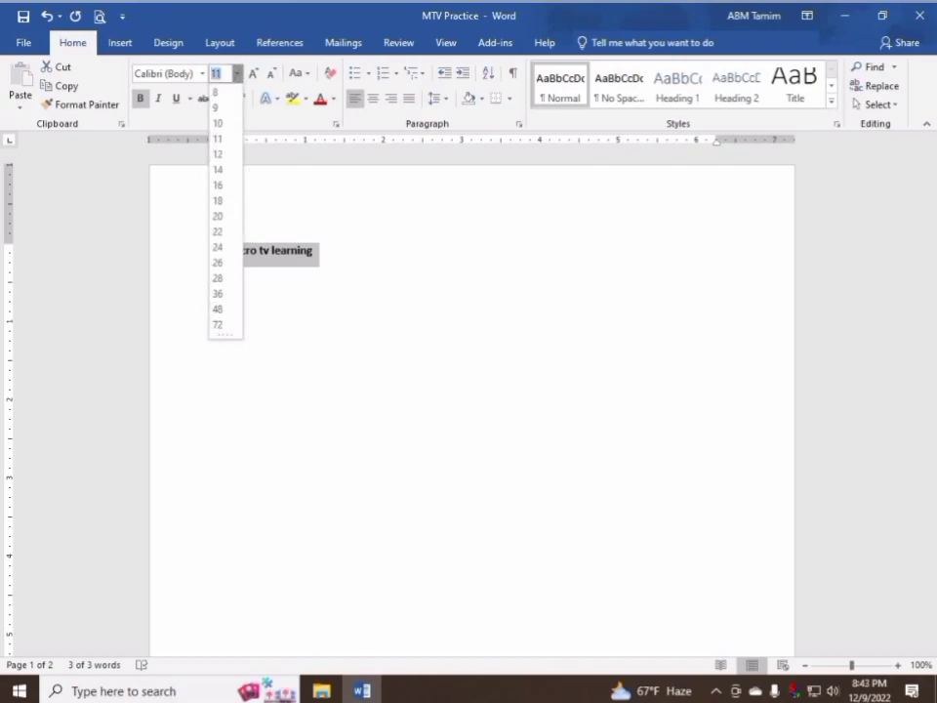
type("100")
key("Return")
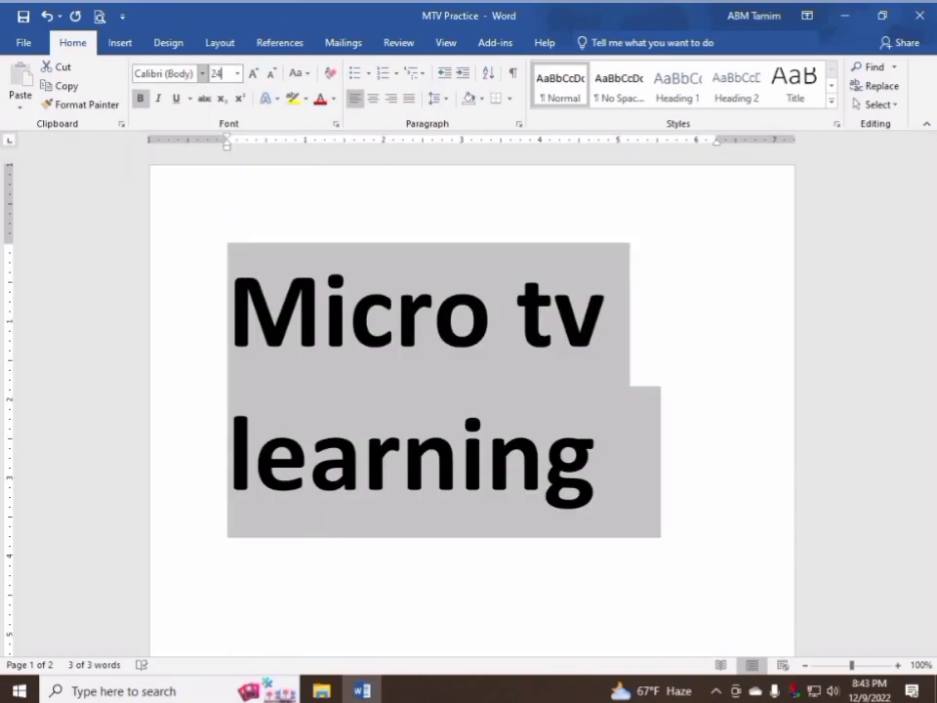
key("ctrl+z")
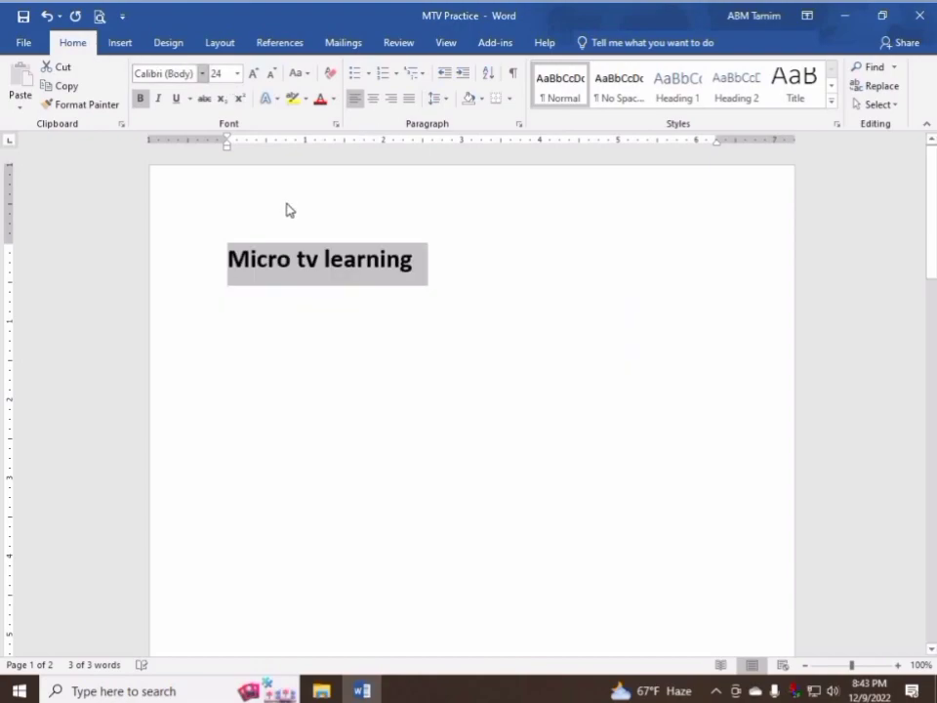
Grow the selected line's font through the preset sizes to 72, and shrink it back to 26.
left_click(251, 74)
left_click(252, 74)
left_click(252, 74)
left_click(251, 74)
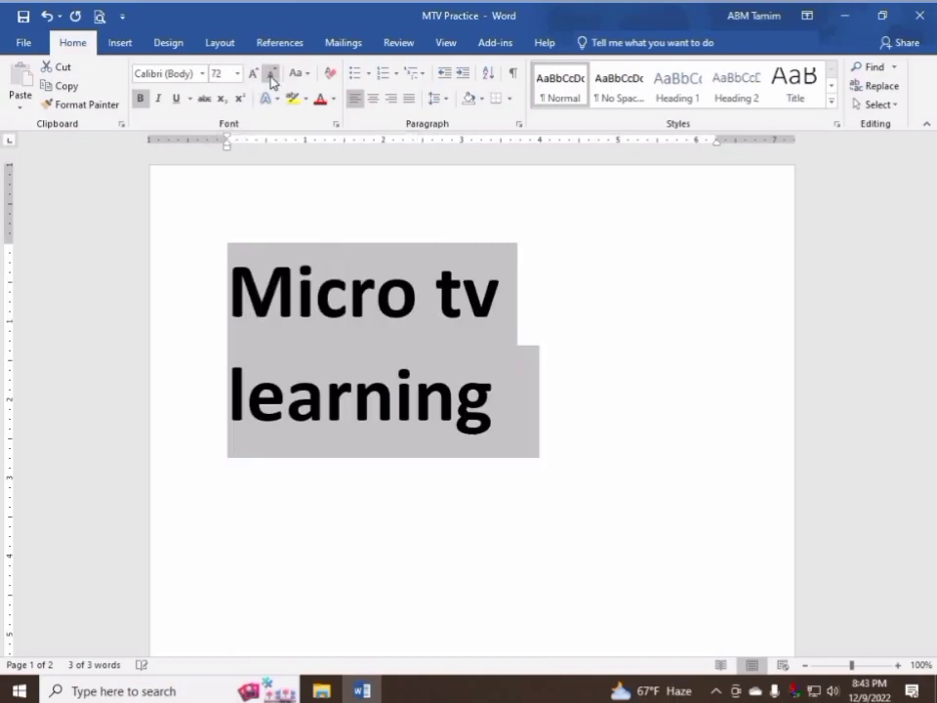
left_click(271, 75)
left_click(271, 74)
left_click(271, 74)
left_click(271, 75)
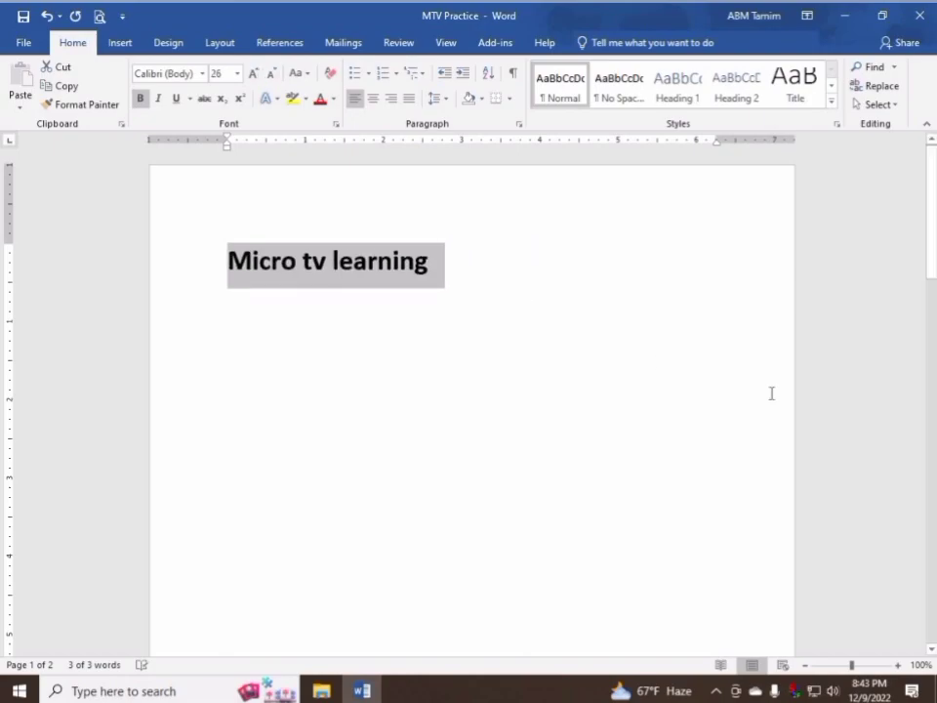
Decrease the line's font size in one-point steps, and increase it the same way to 25.
key("ctrl+bracketleft")
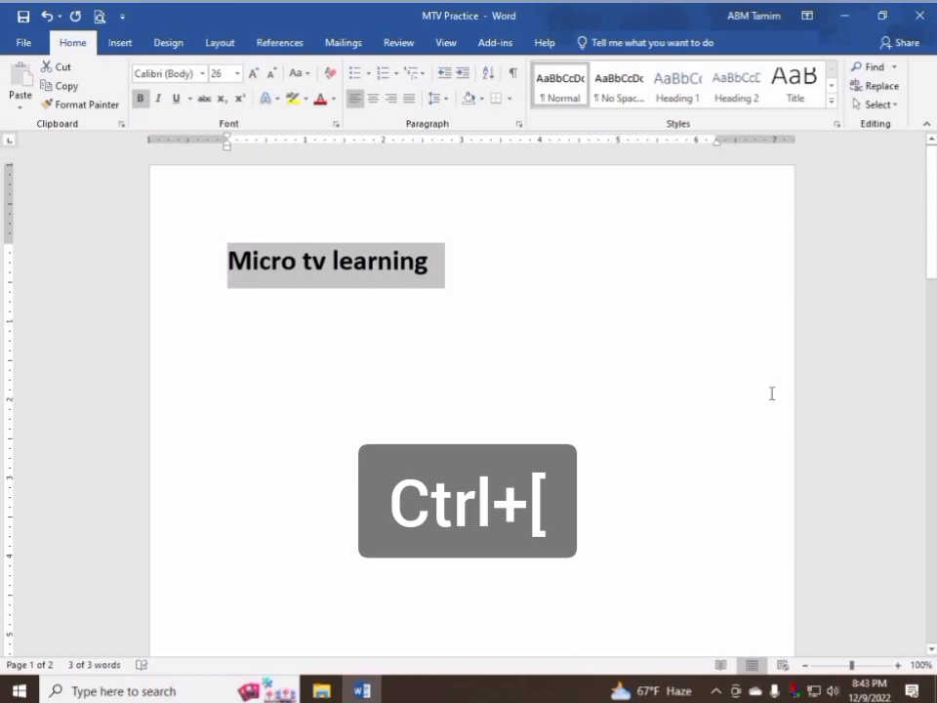
key("ctrl+bracketleft")
key("ctrl+bracketleft")
key("ctrl+bracketleft")
key("ctrl+bracketleft")
key("ctrl+bracketleft")
key("ctrl+bracketright")
key("ctrl+bracketright")
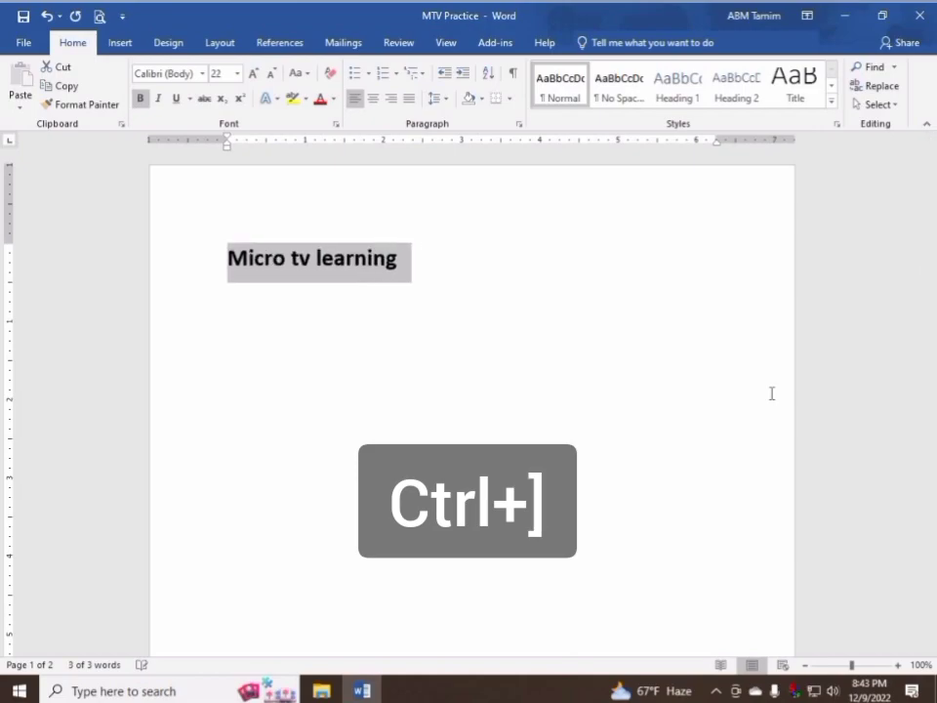
key("ctrl+bracketright")
key("ctrl+bracketright")
key("ctrl+bracketright")
key("ctrl+bracketright")
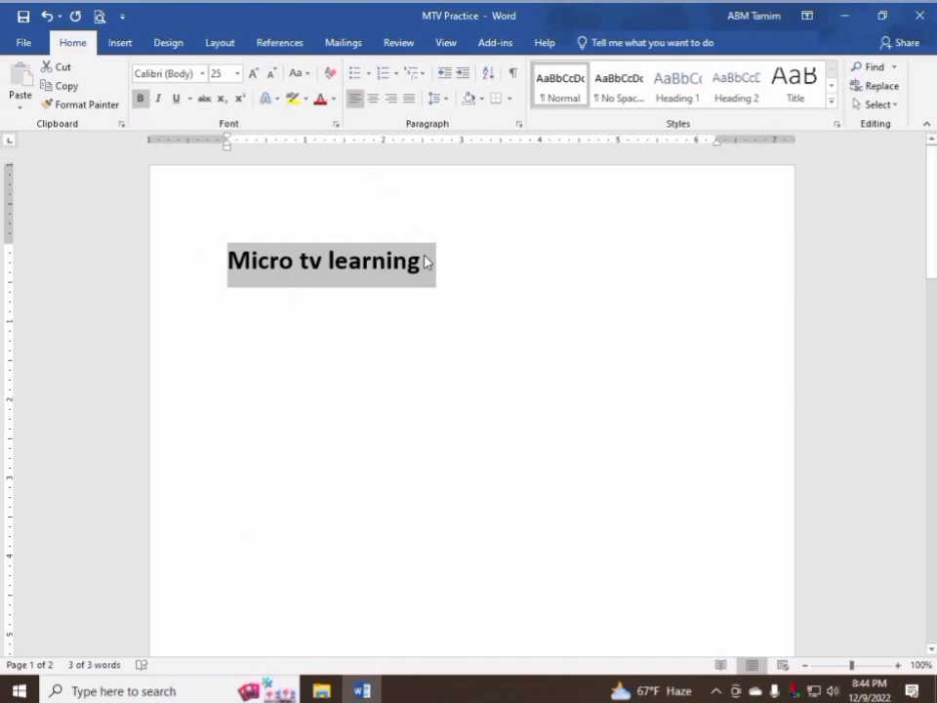
Copy the "Micro tv learning" line and paste it into a new paragraph directly below.
left_click(450, 264)
key("Return")
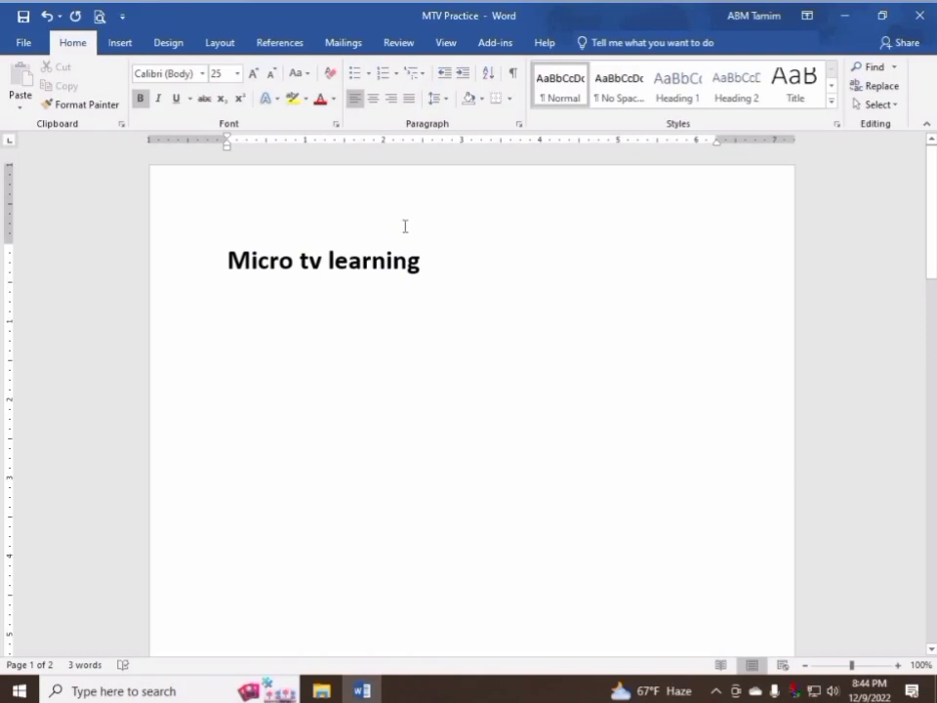
left_click_drag(423, 260, 208, 269)
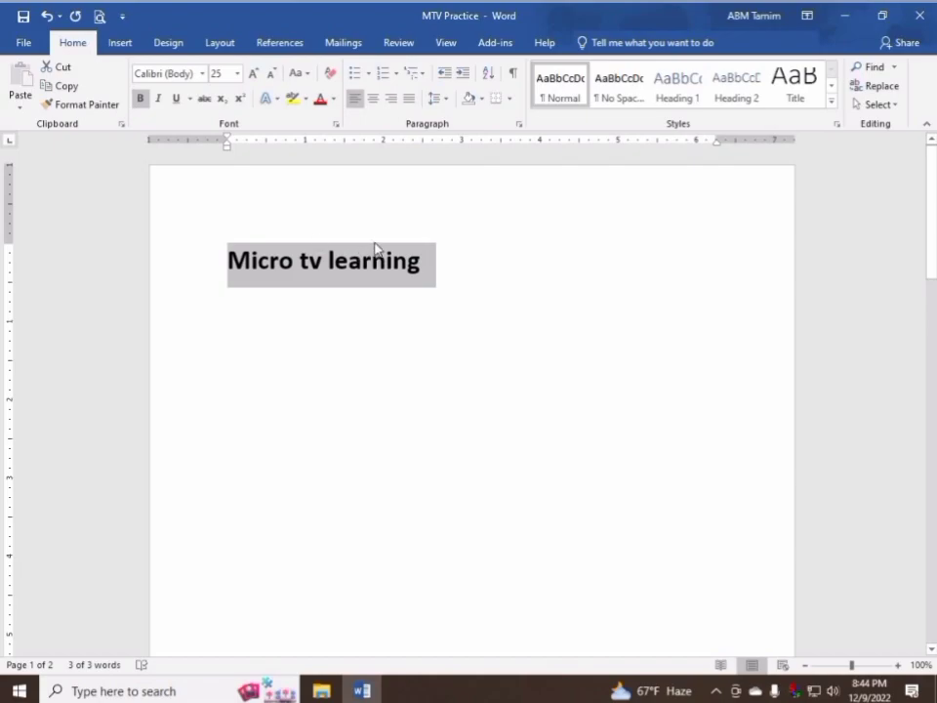
left_click(454, 268)
left_click(172, 256)
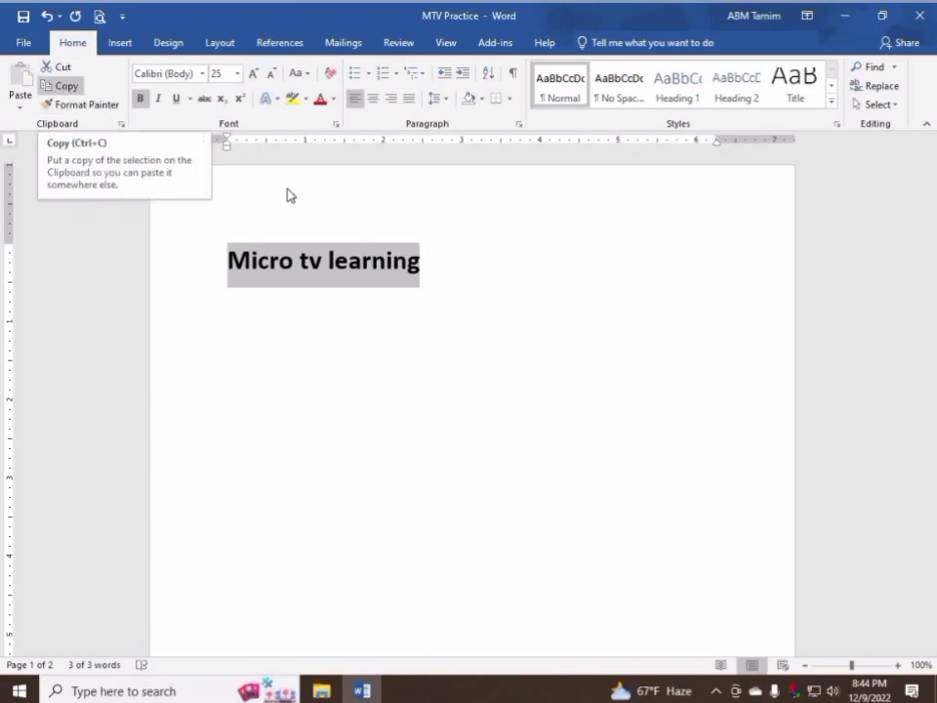
left_click(60, 86)
left_click(443, 256)
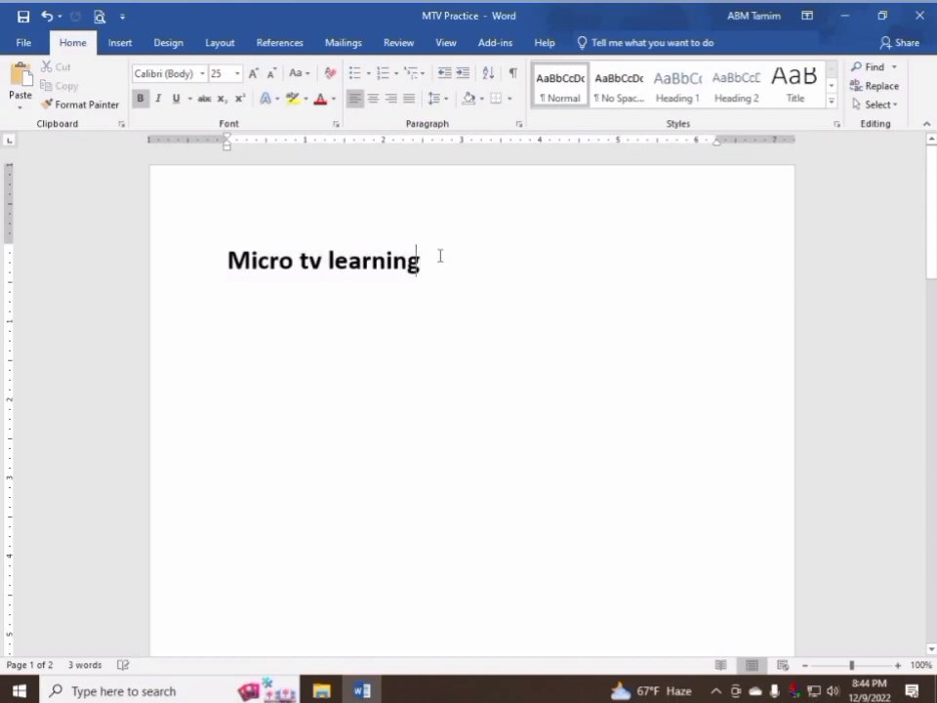
key("Return")
left_click(22, 74)
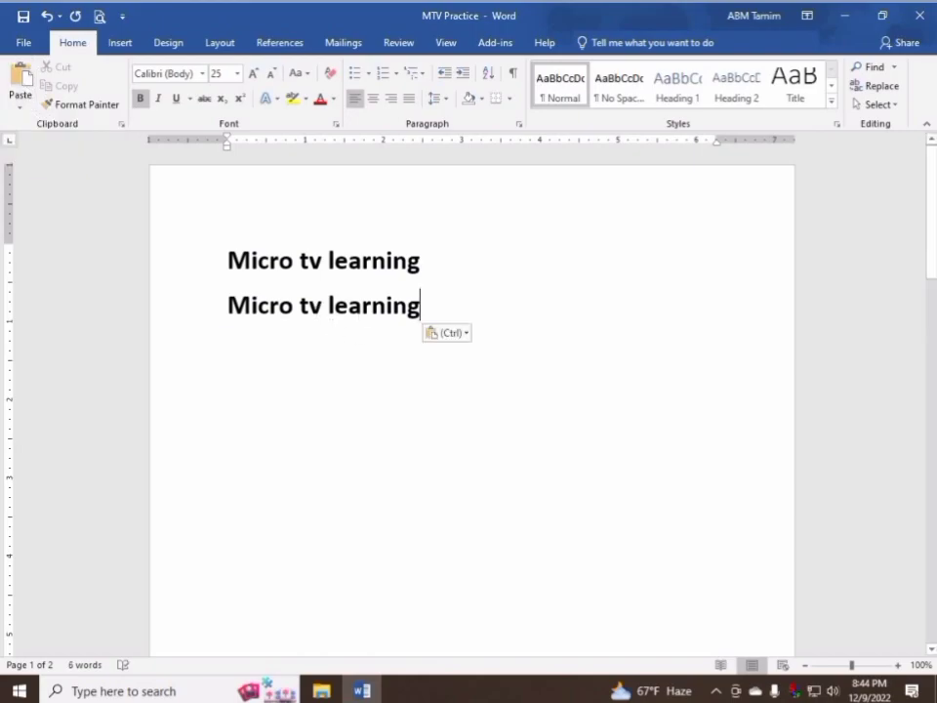
Add another paragraph below the second line and paste a third "Micro tv learning" line there.
key("Return")
left_click_drag(435, 311, 224, 298)
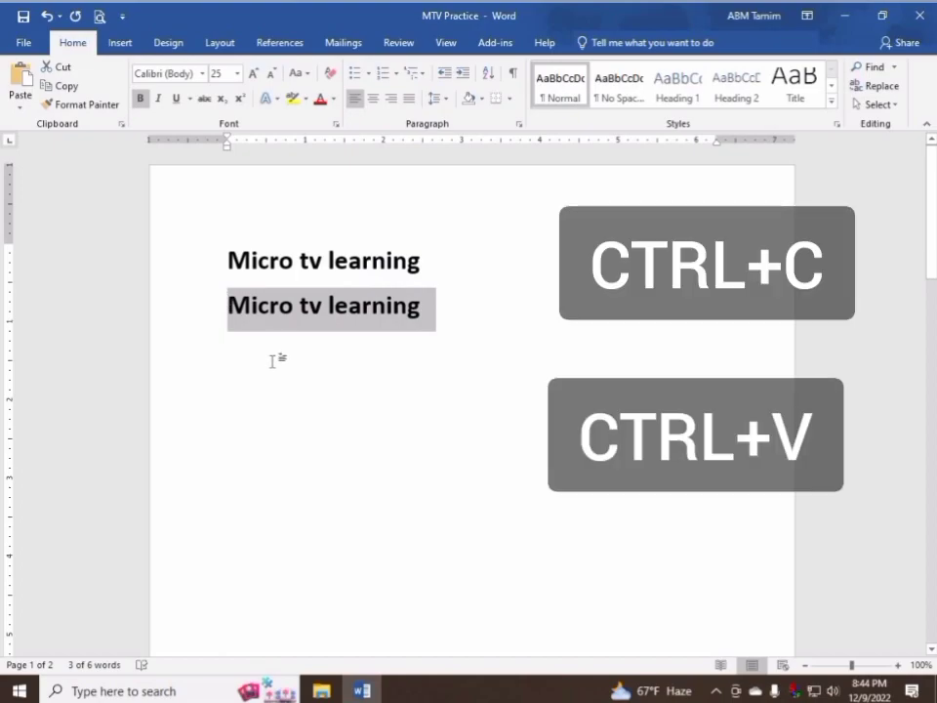
left_click(286, 360)
key("ctrl+v")
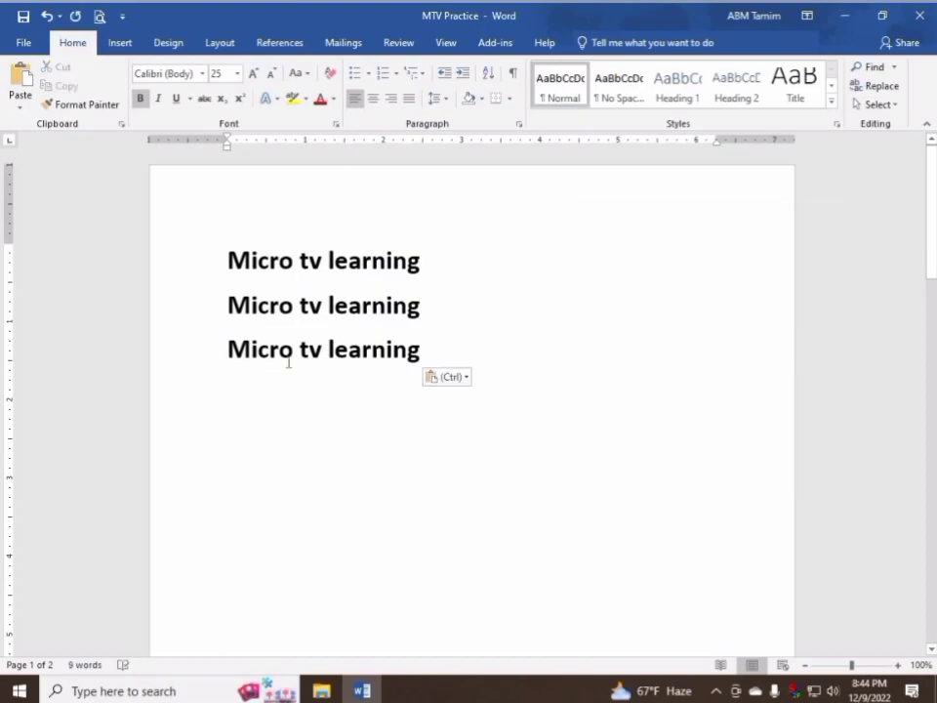
Cut all three "Micro tv learning" lines, add blank paragraphs and paste the lines back below them.
triple_click(143, 261)
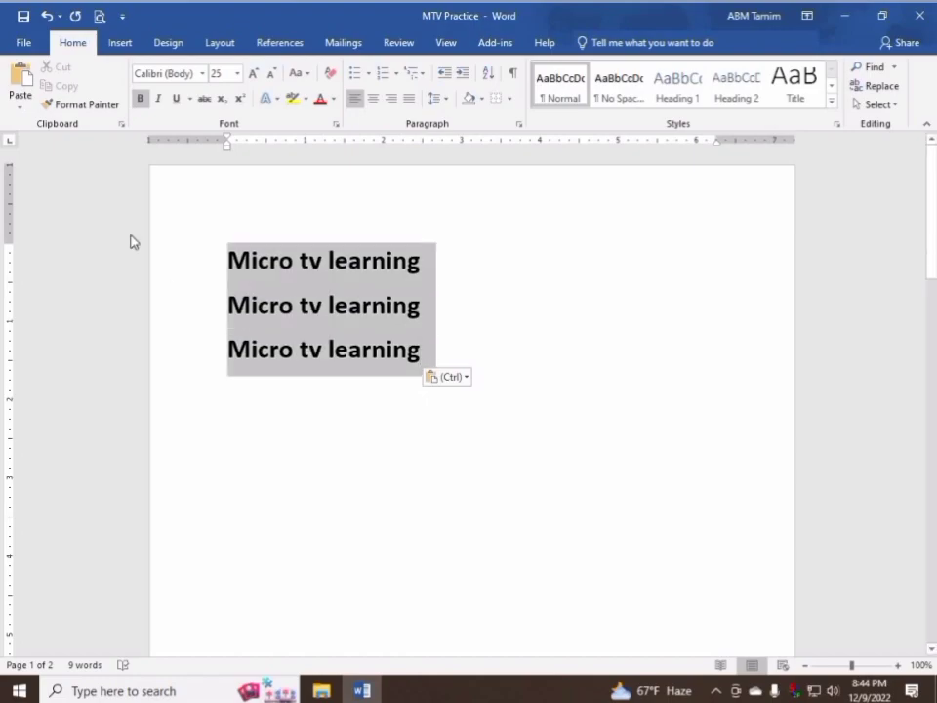
left_click(59, 67)
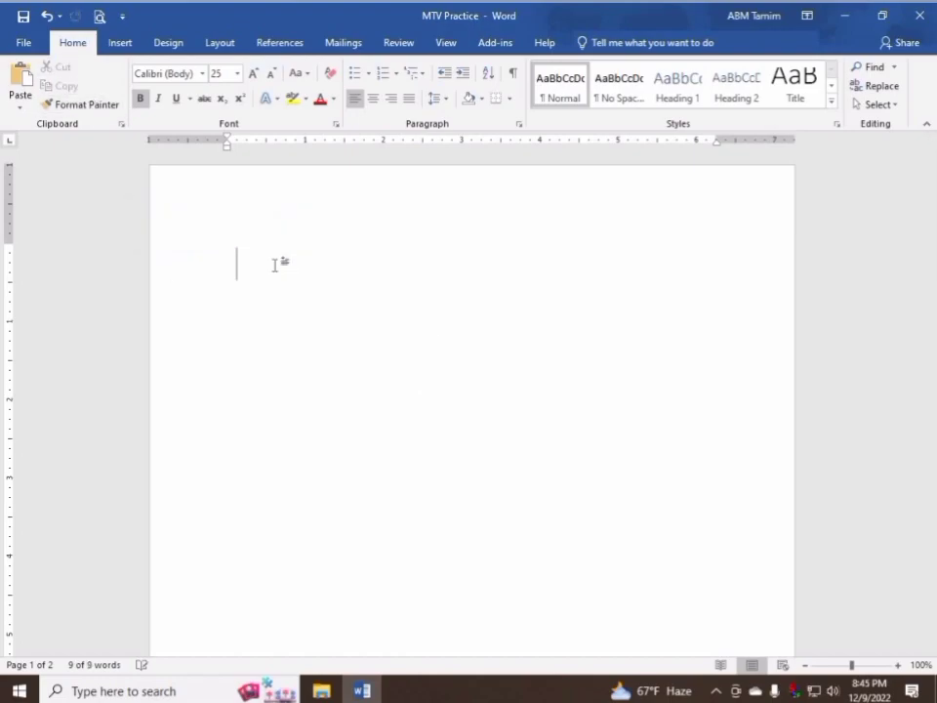
key("Return")
key("Return")
key("Return")
key("Return")
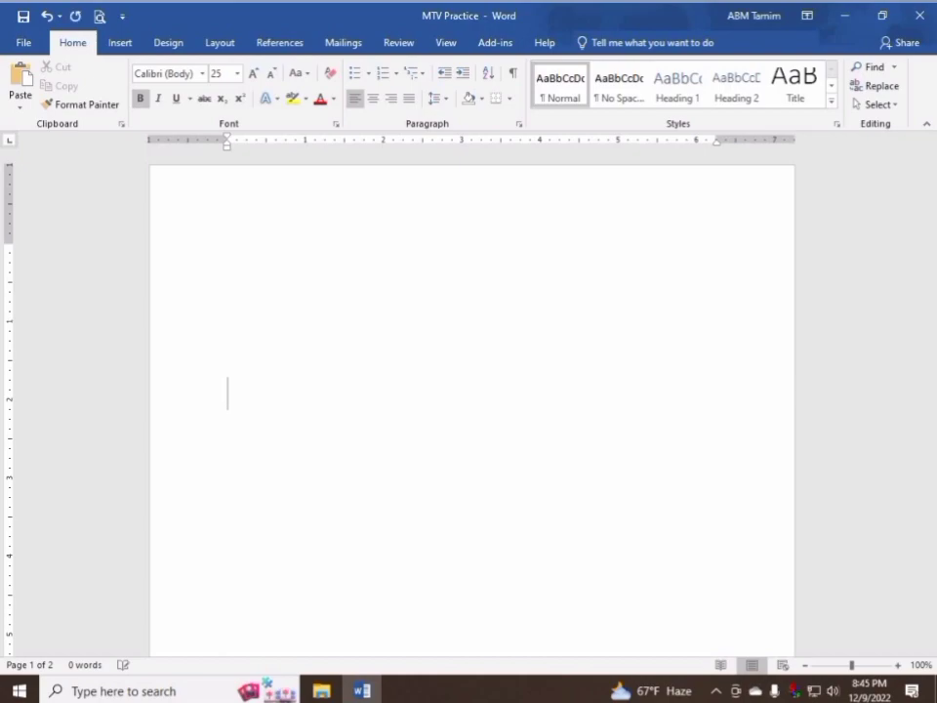
key("ctrl+v")
left_click(276, 265)
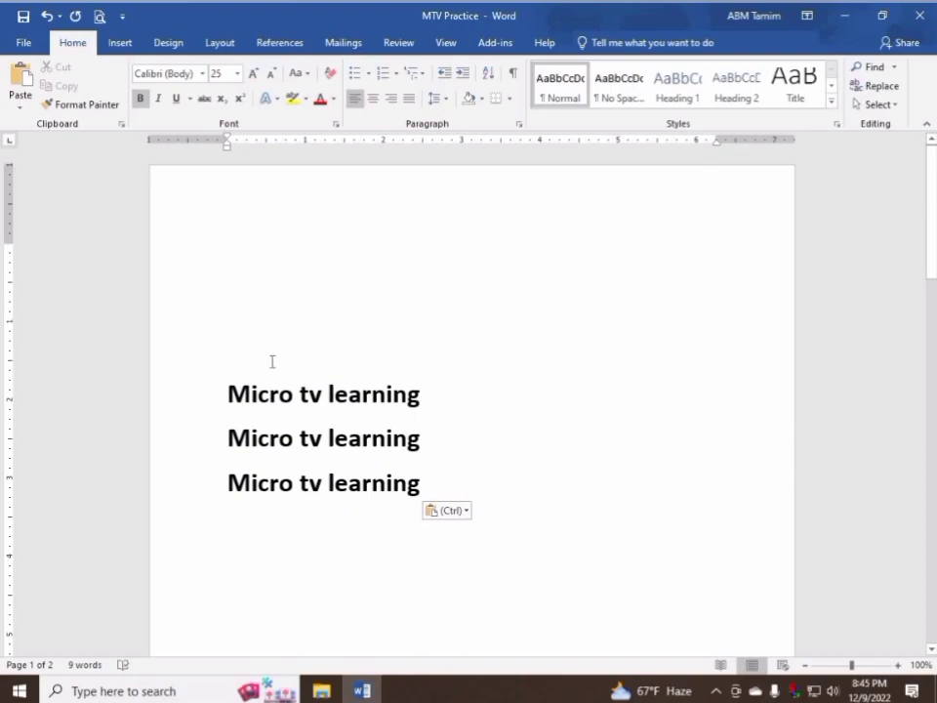
key("ctrl+x")
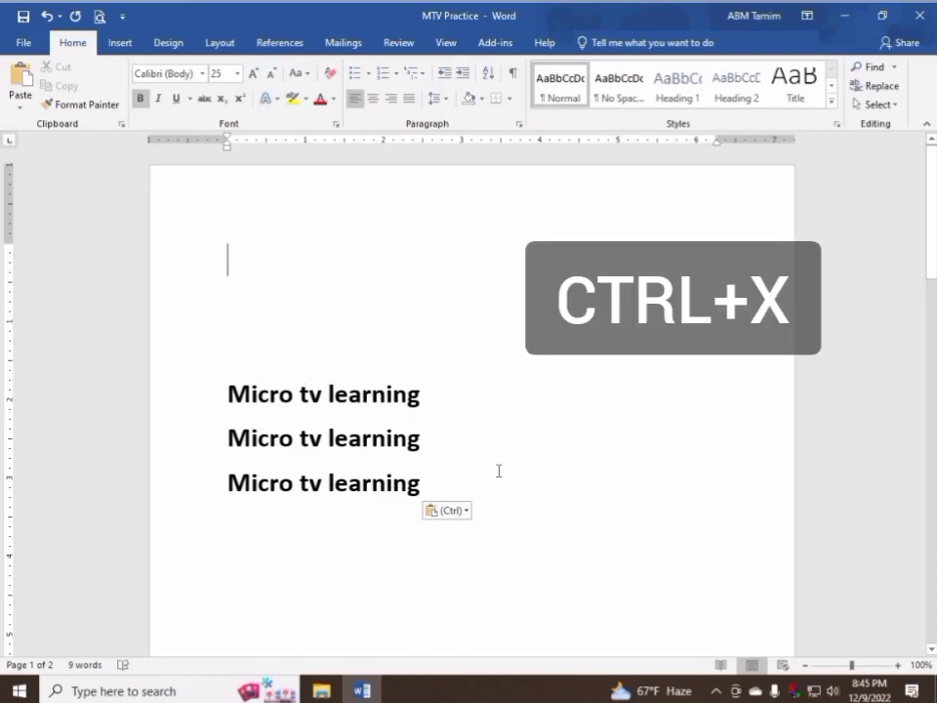
Cut the three "Micro tv learning" lines and paste them back in the same place.
key("ctrl+v")
left_click_drag(174, 478, 173, 420)
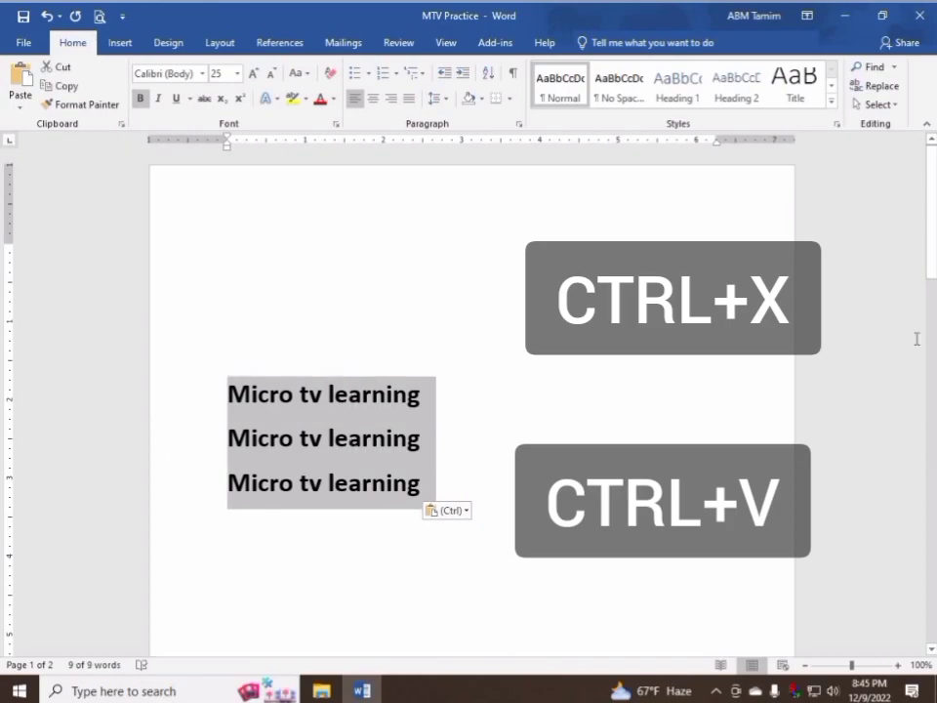
key("ctrl+x")
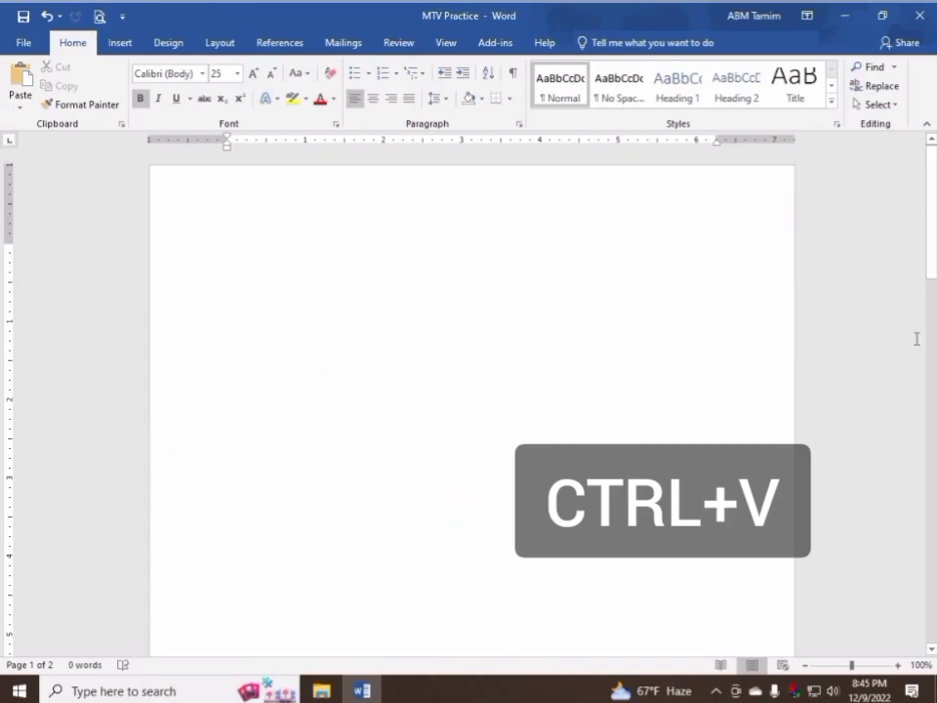
key("ctrl+v")
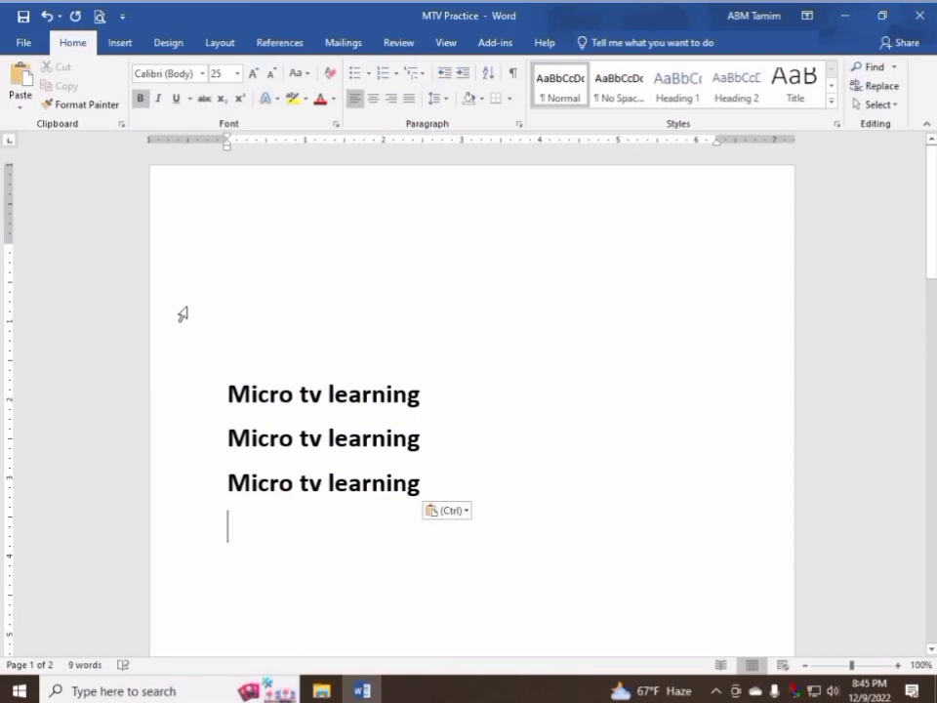
Format the three "Micro tv learning" lines as a bulleted list, and change it to a numbered list.
left_click_drag(434, 482, 222, 408)
right_click(264, 414)
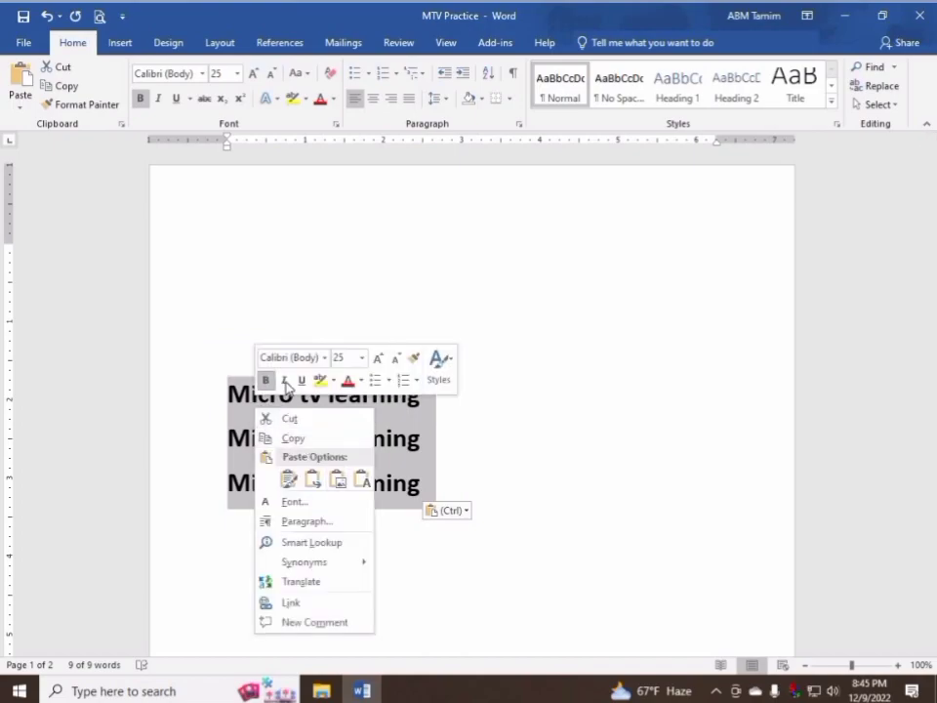
left_click(579, 414)
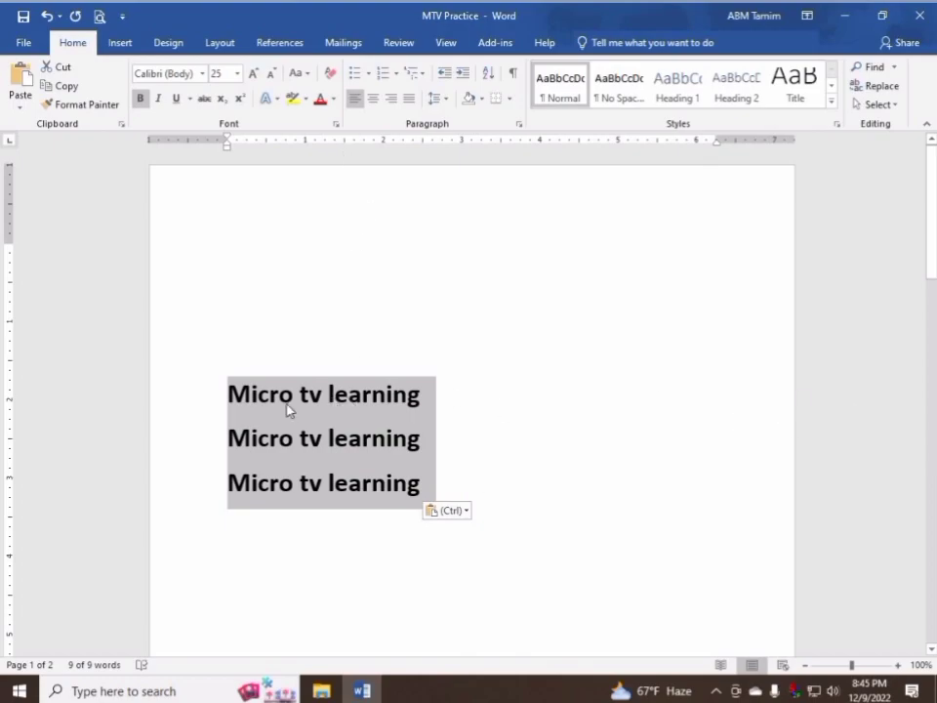
left_click(355, 74)
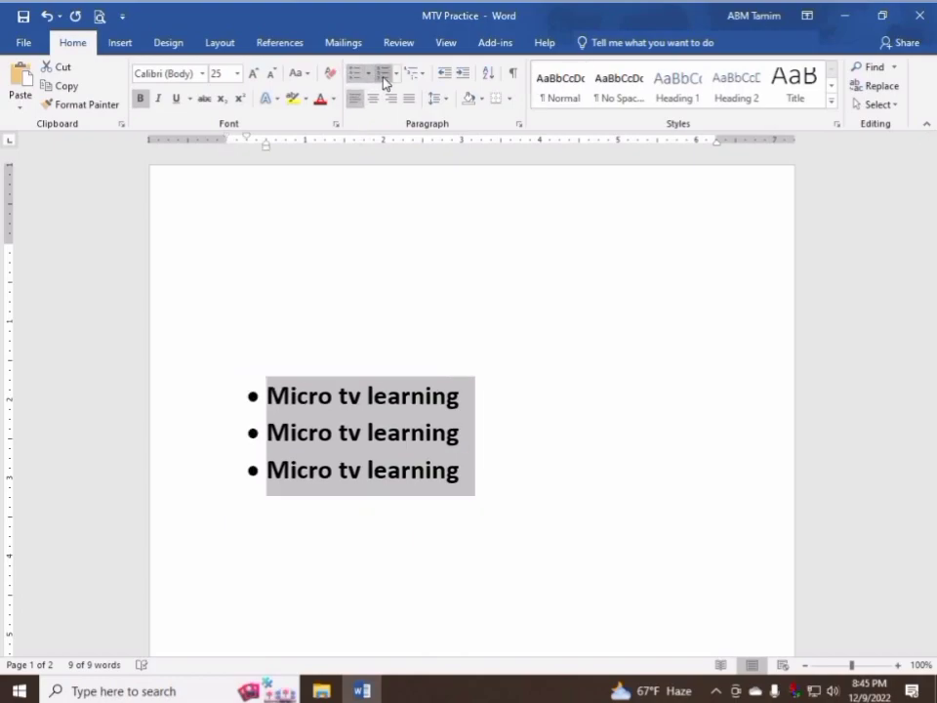
left_click(383, 73)
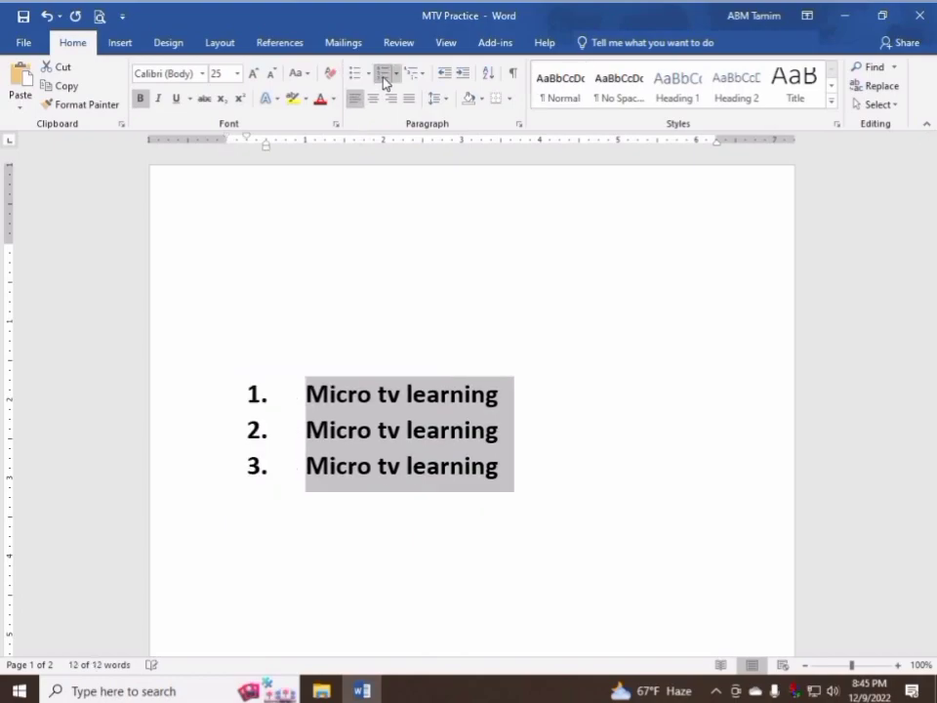
Right-align and centre the numbered list, return it to left alignment and remove its numbering.
left_click(446, 100)
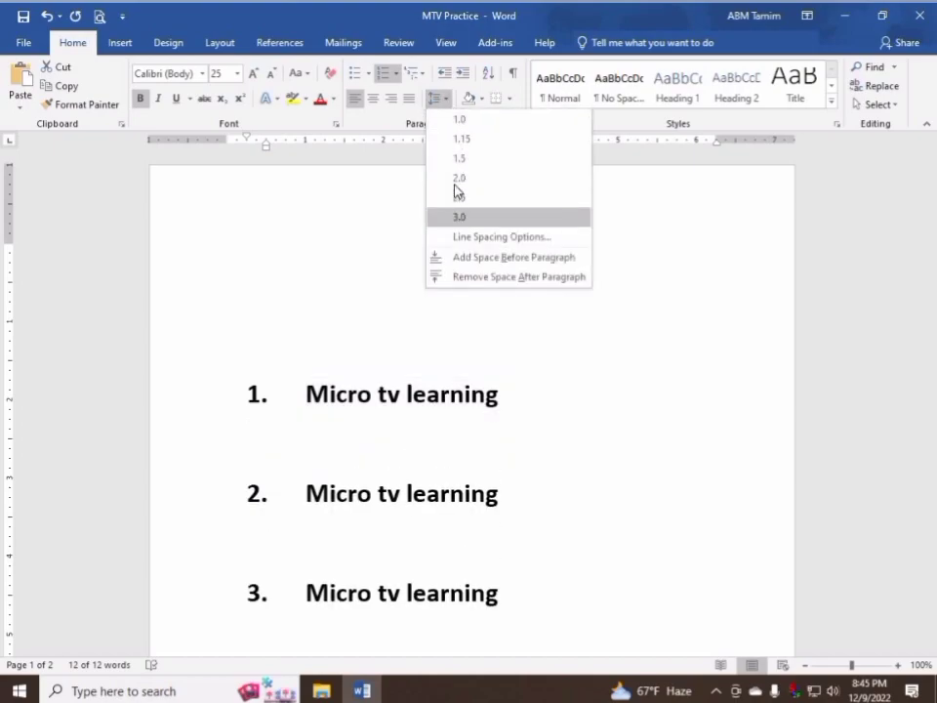
left_click(368, 102)
left_click(356, 102)
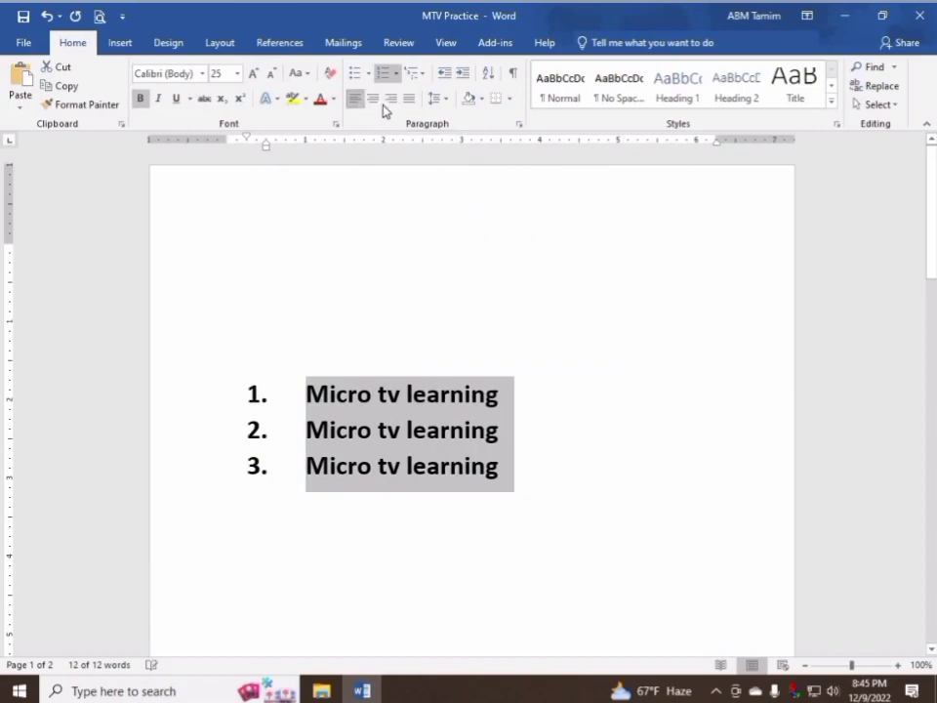
left_click(390, 102)
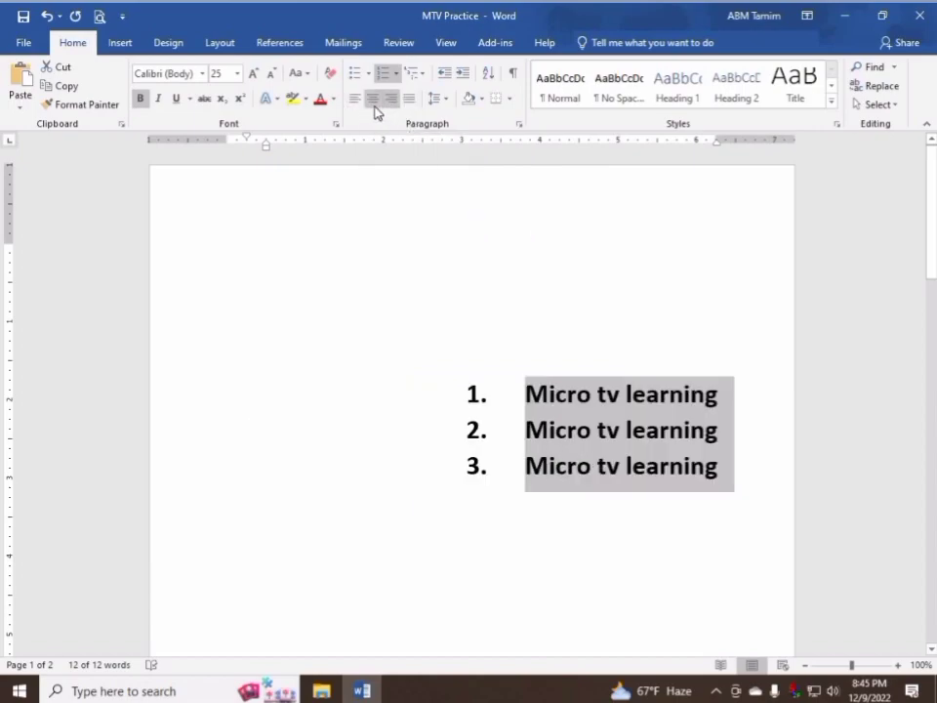
left_click(374, 105)
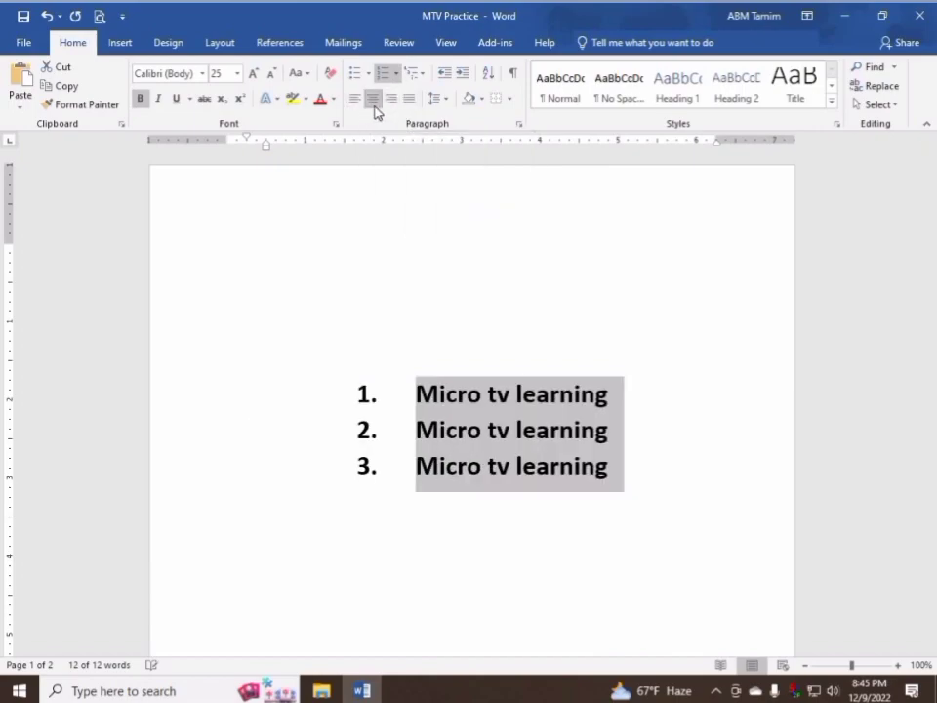
left_click(373, 105)
left_click(382, 72)
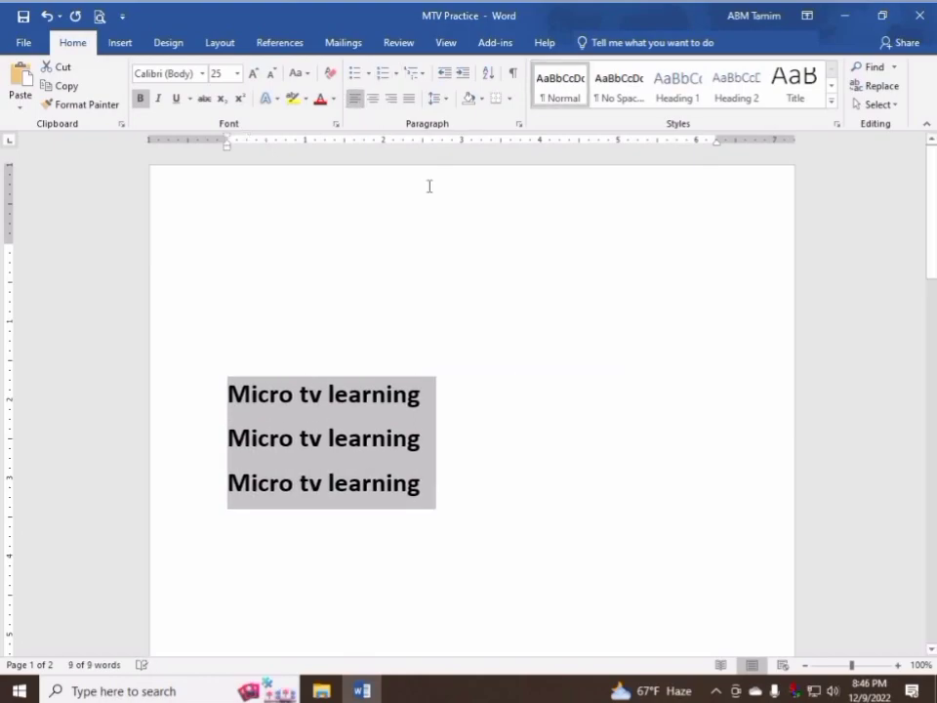
Centre the three plain "Micro tv learning" lines, right-align them and restore left alignment.
key("ctrl+e")
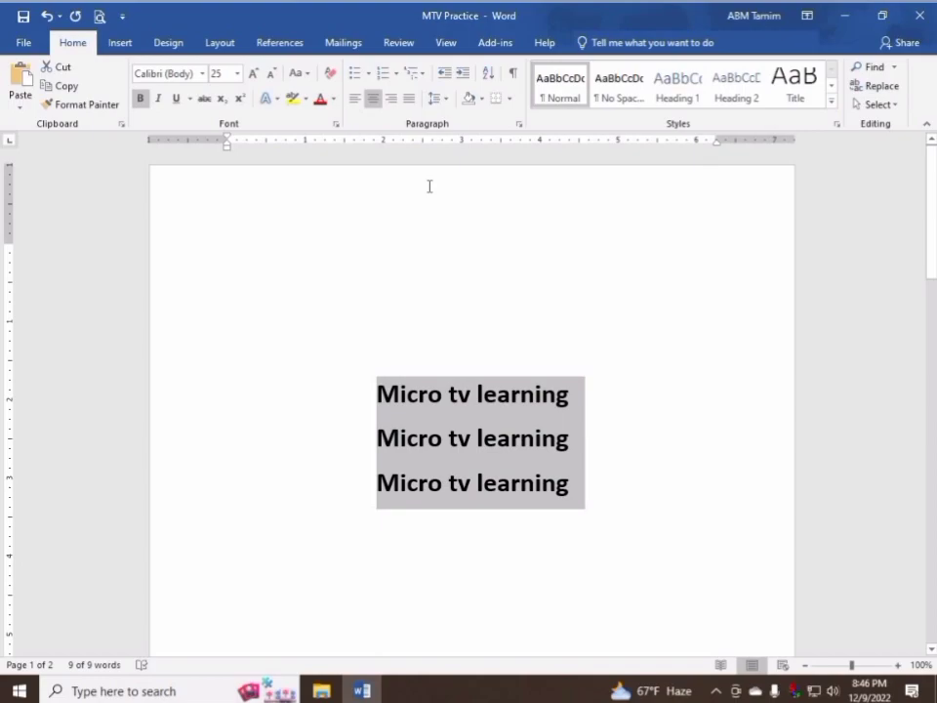
key("ctrl+r")
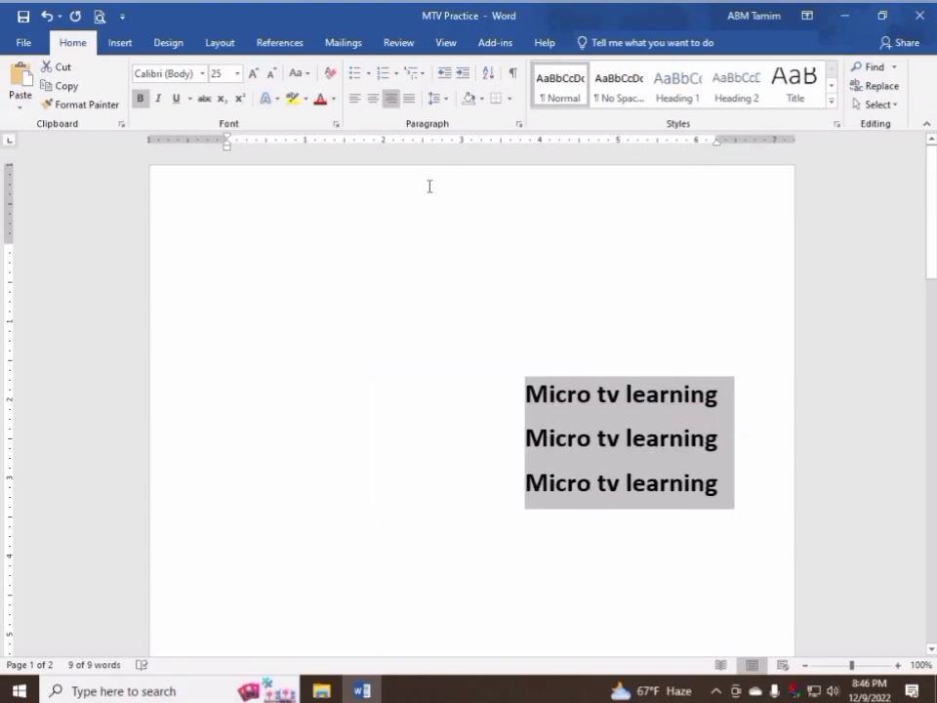
key("ctrl+l")
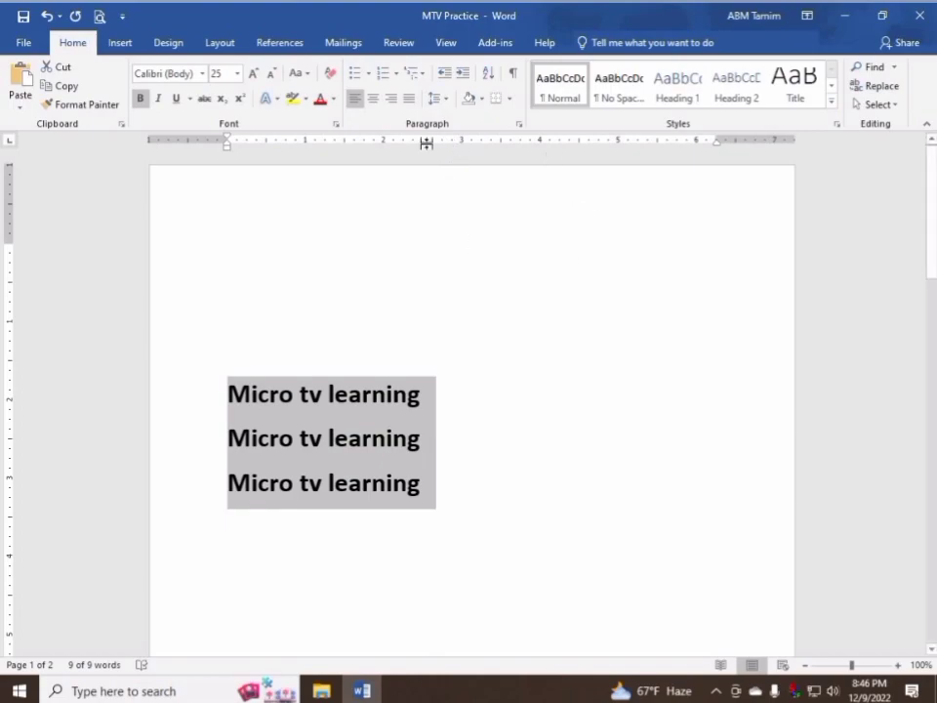
Apply the blue shadowed text effect to the three lines, and view the multilevel list library without choosing a style.
left_click(277, 101)
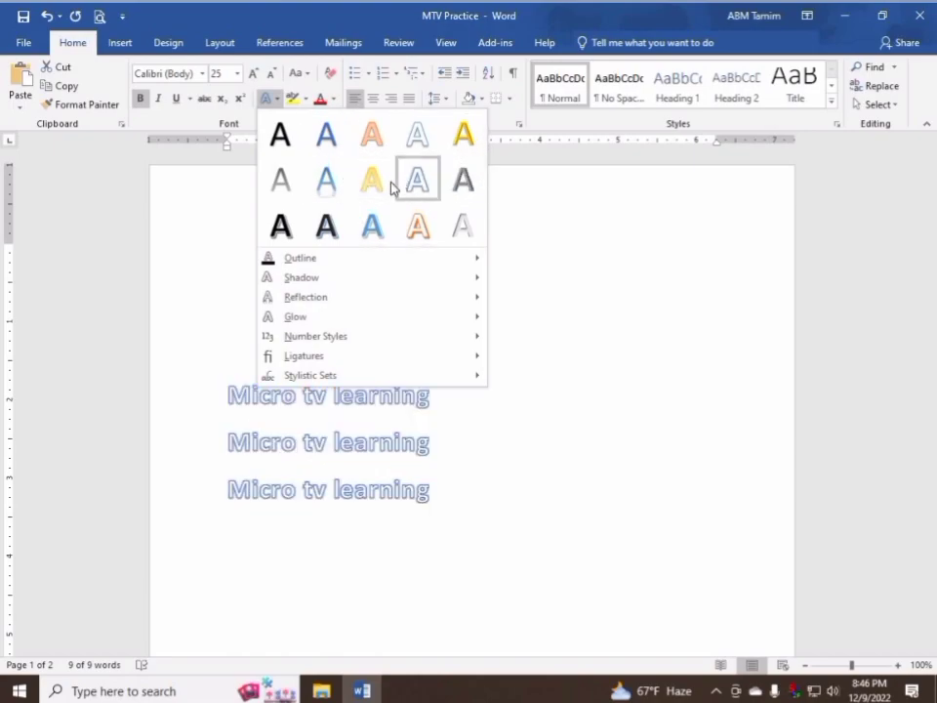
left_click(369, 224)
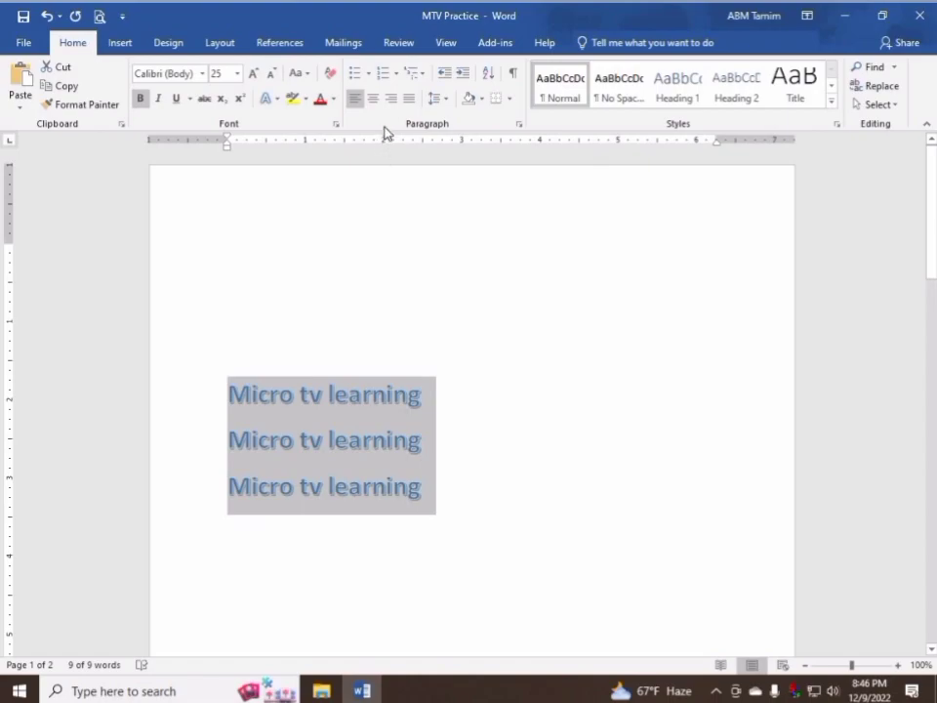
left_click(426, 78)
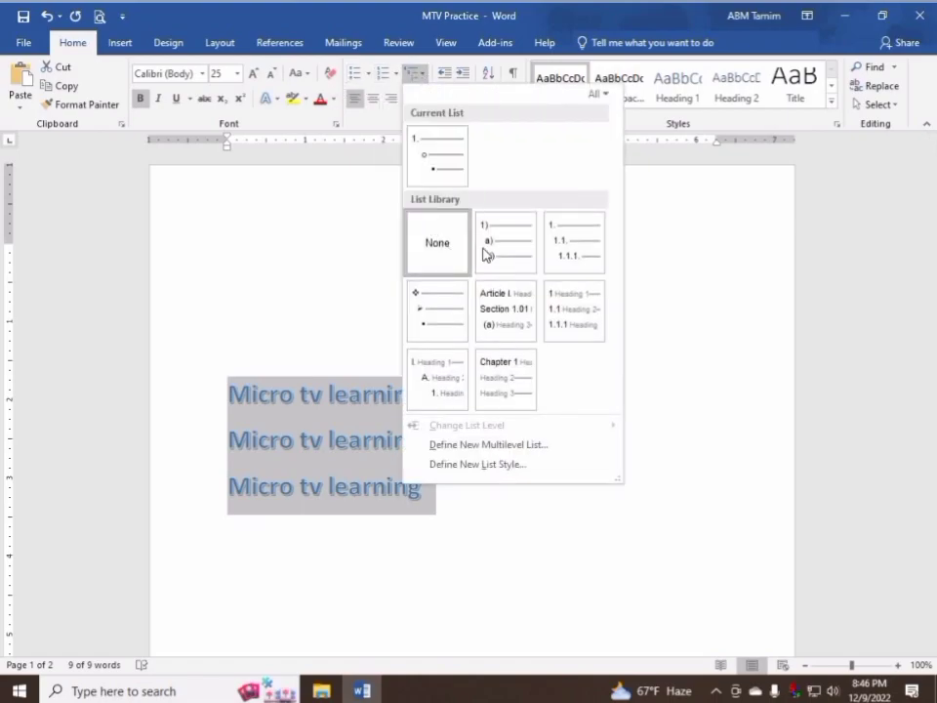
mouse_move(488, 252)
left_click(241, 11)
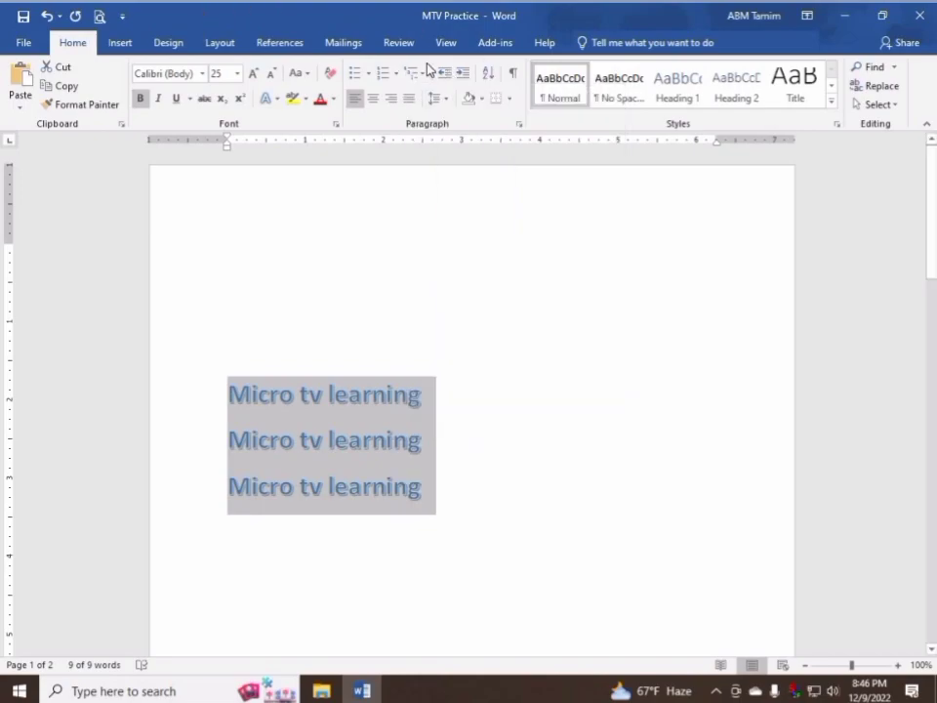
Enter the letters Z, A, D, B and C on separate lines starting in the first blank paragraph of the page.
left_click(292, 280)
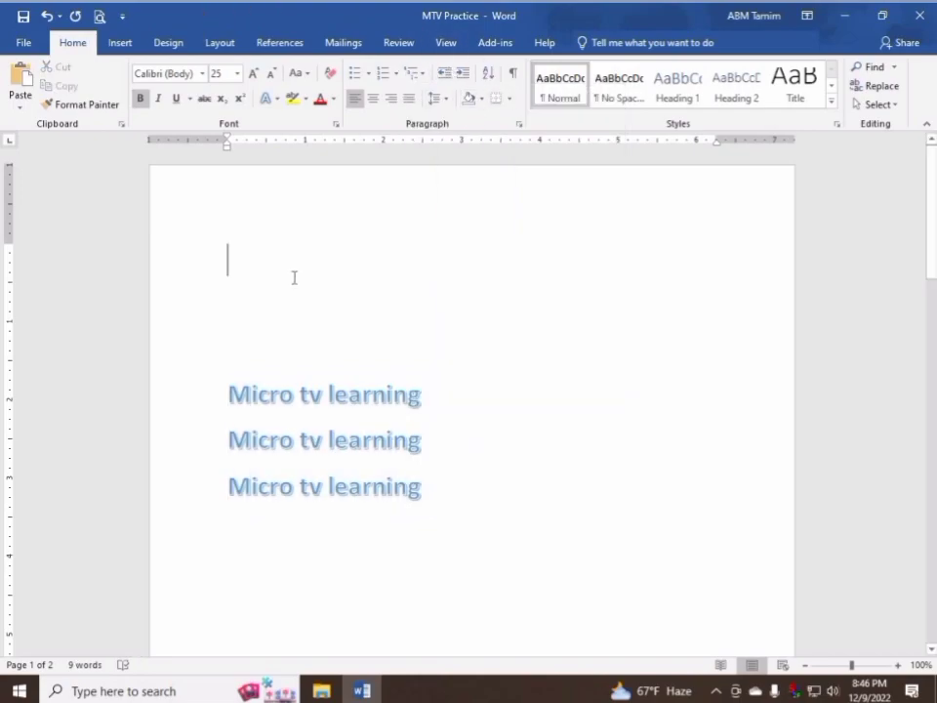
type("z")
key("Return")
type("a")
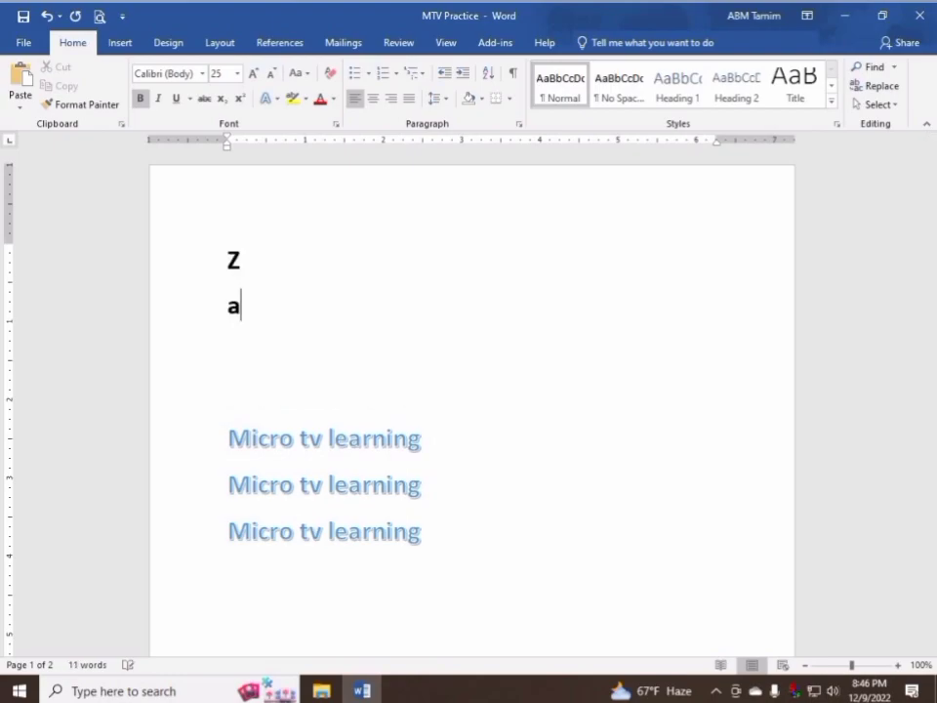
key("Return")
type("d")
key("Return")
type("vb")
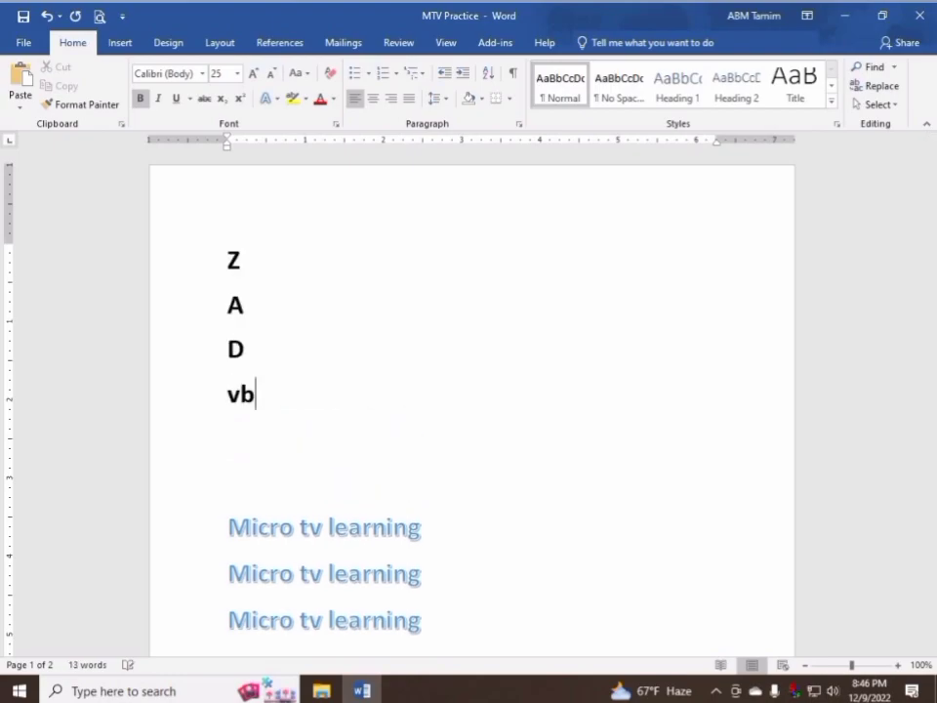
key("BackSpace")
key("BackSpace")
type("b")
key("Return")
type("c")
Sort the five letter paragraphs as text in ascending order, and re-sort them in descending order.
left_click_drag(258, 442, 259, 266)
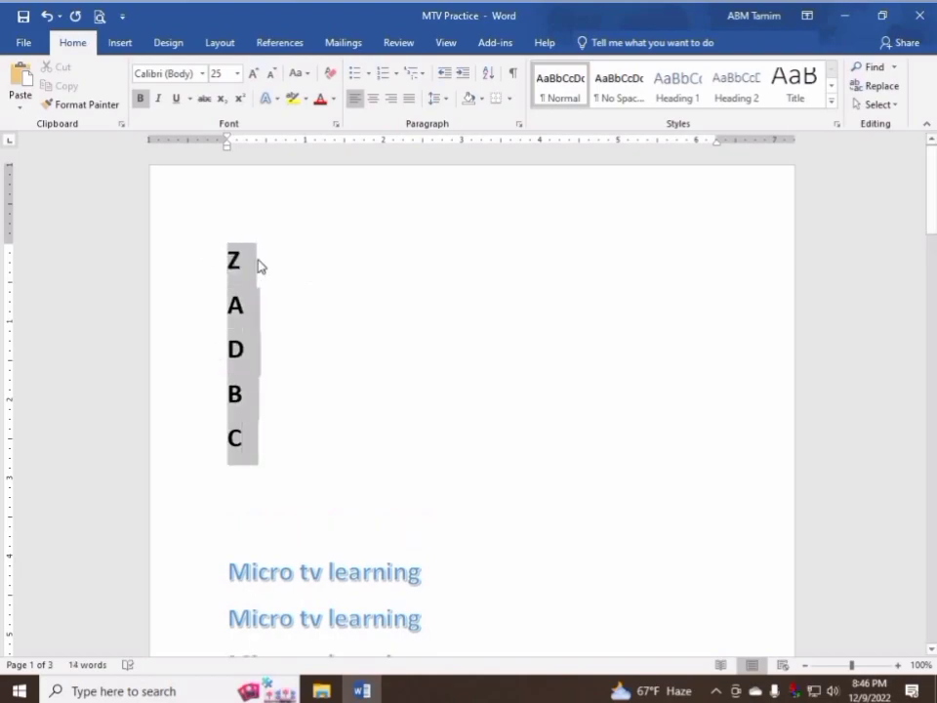
left_click(487, 74)
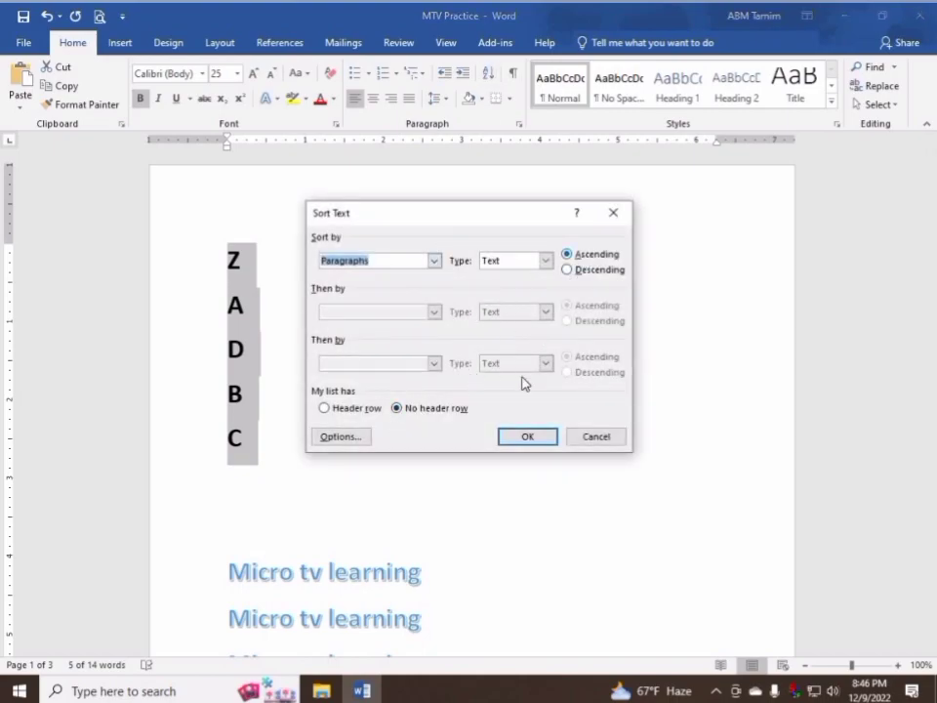
left_click(527, 438)
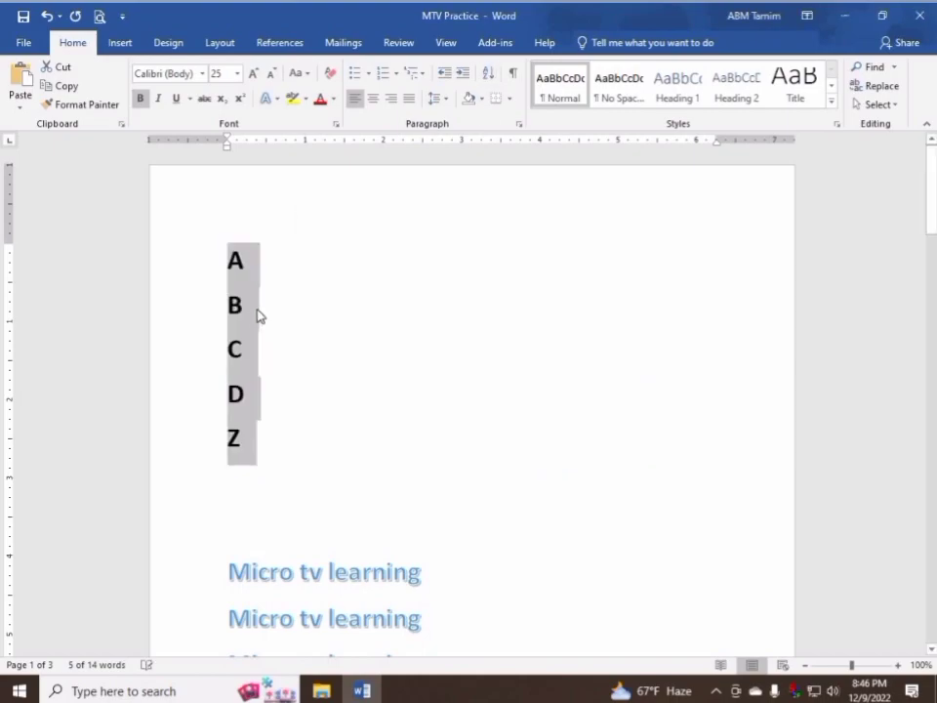
left_click(491, 75)
left_click(615, 268)
left_click(546, 438)
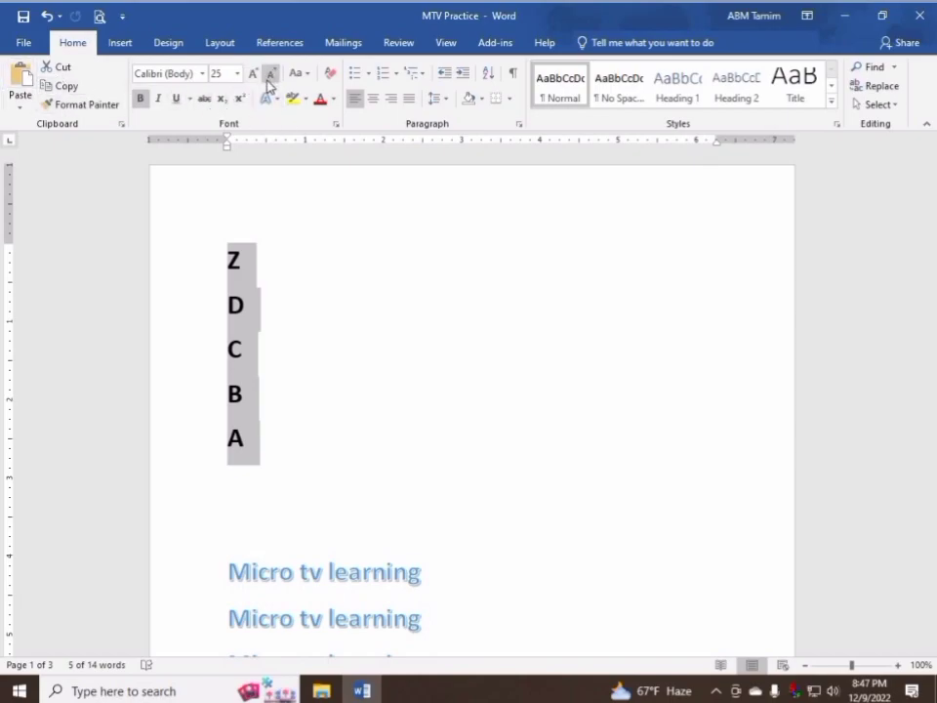
Set the five letters' font colour to red, and preview yellow highlighting and orange paragraph shading without applying them.
left_click(481, 98)
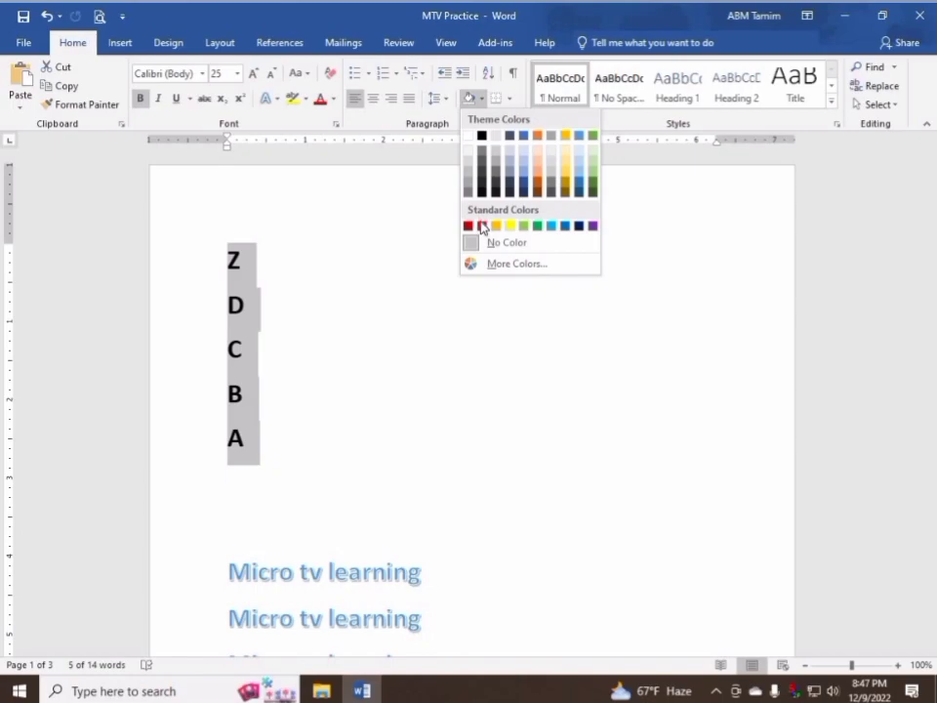
left_click(333, 99)
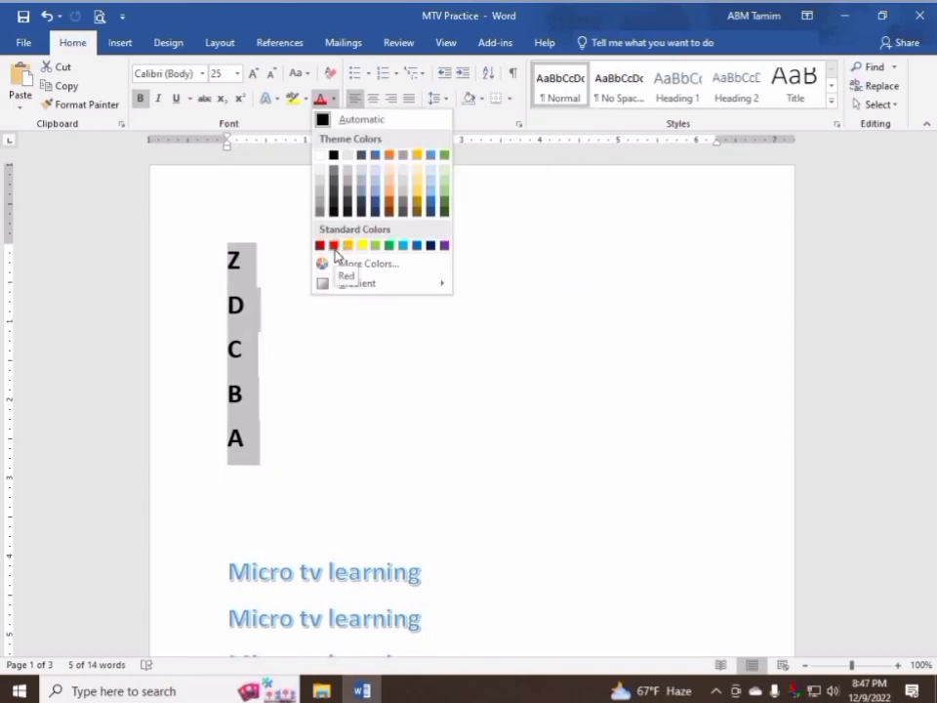
left_click(334, 246)
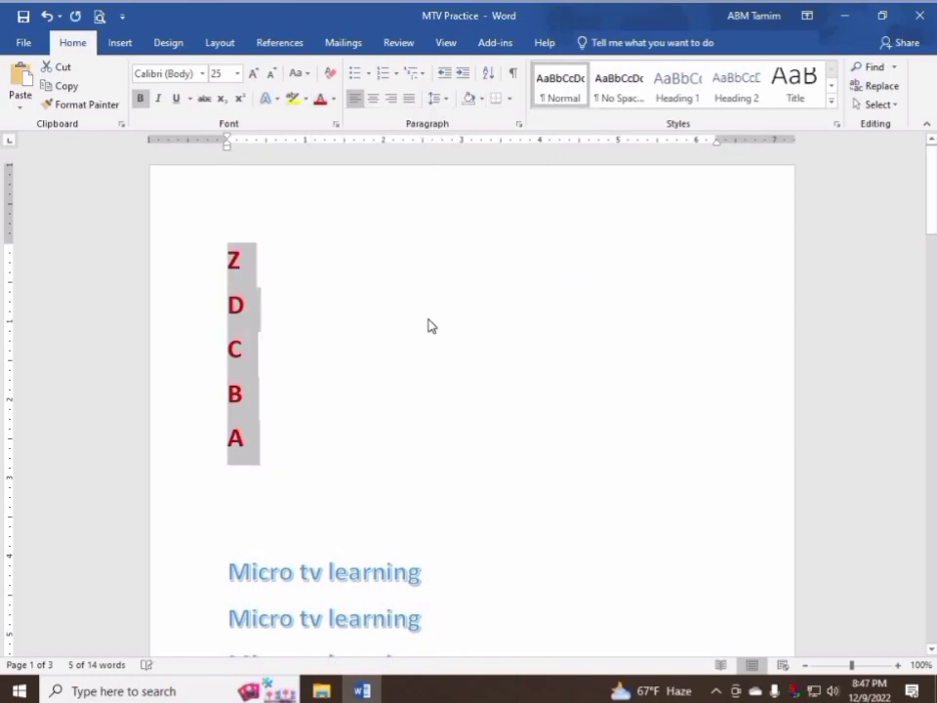
left_click(304, 99)
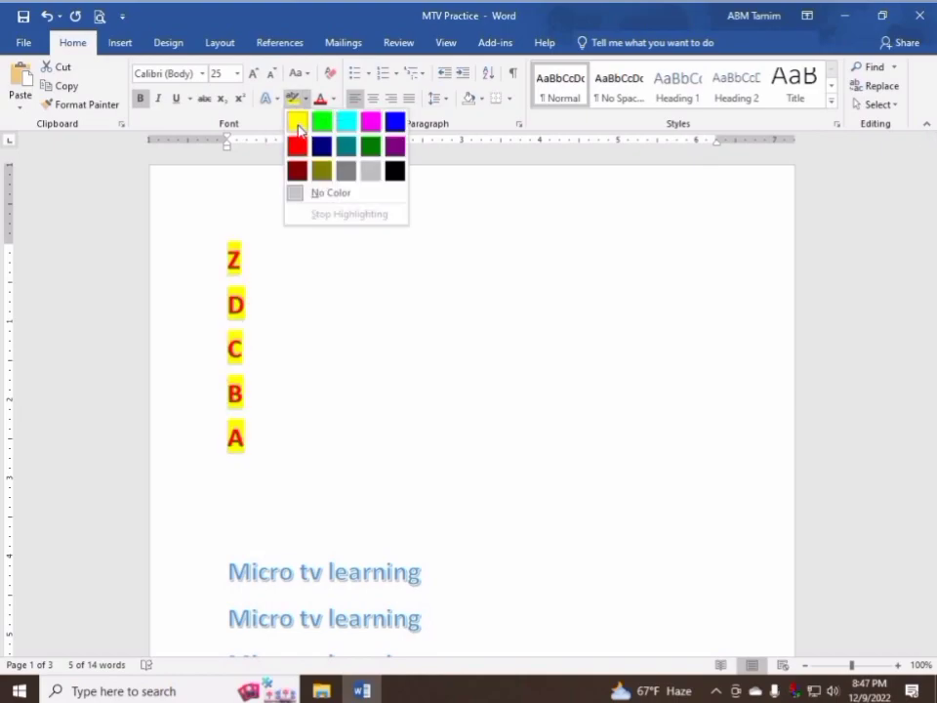
left_click(481, 98)
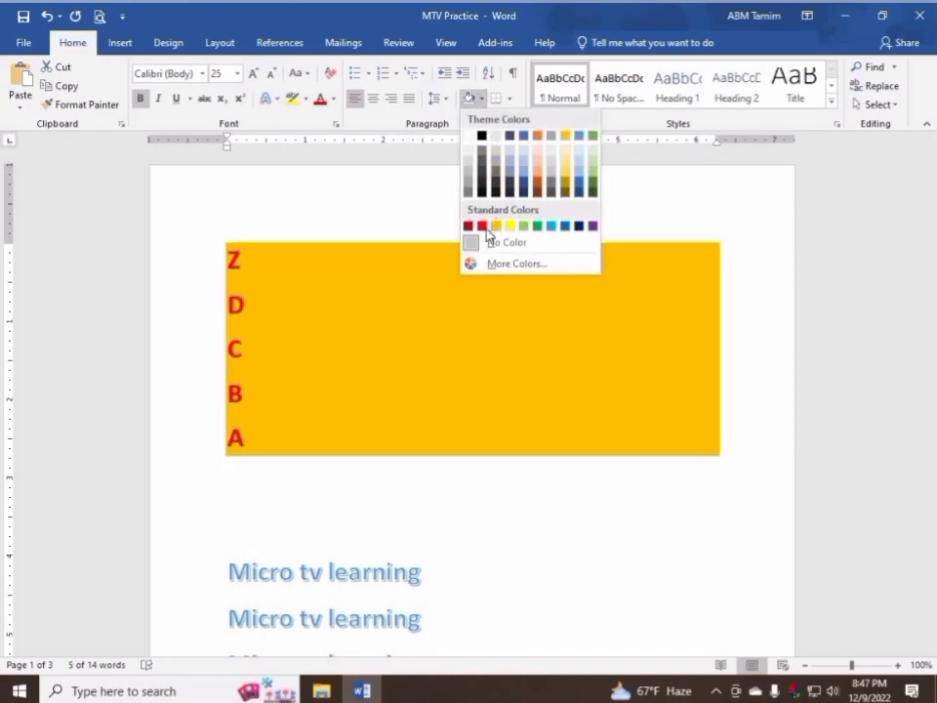
left_click(177, 390)
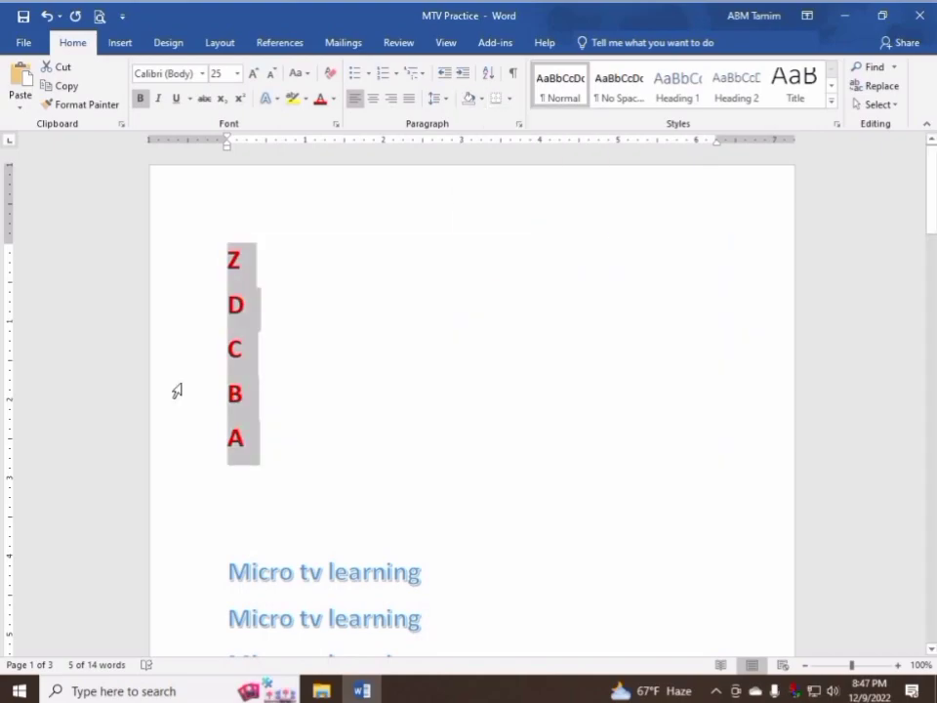
left_click(123, 42)
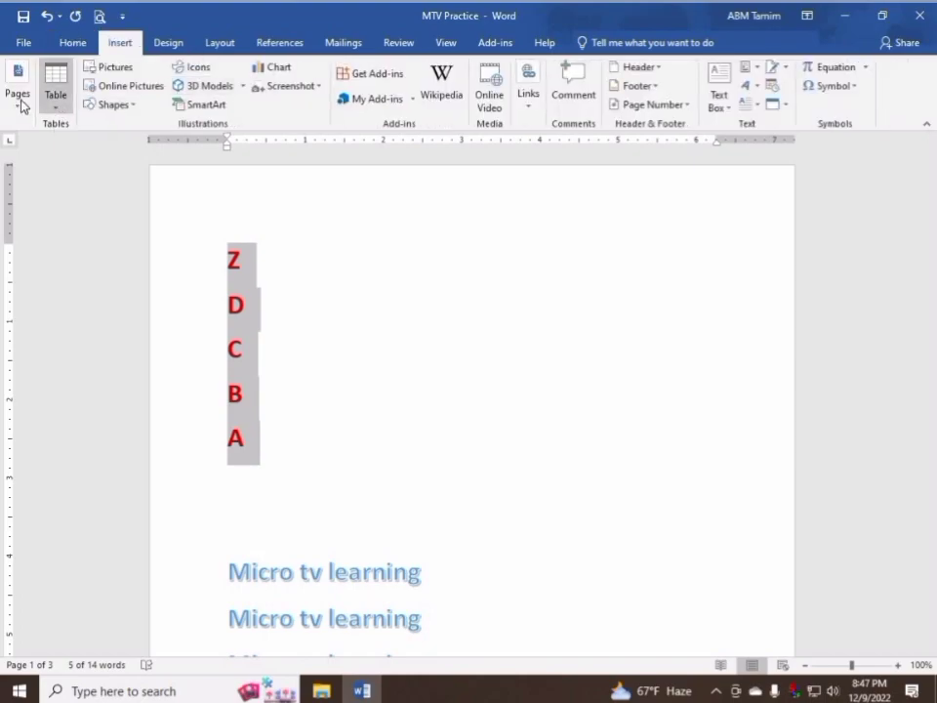
left_click(16, 78)
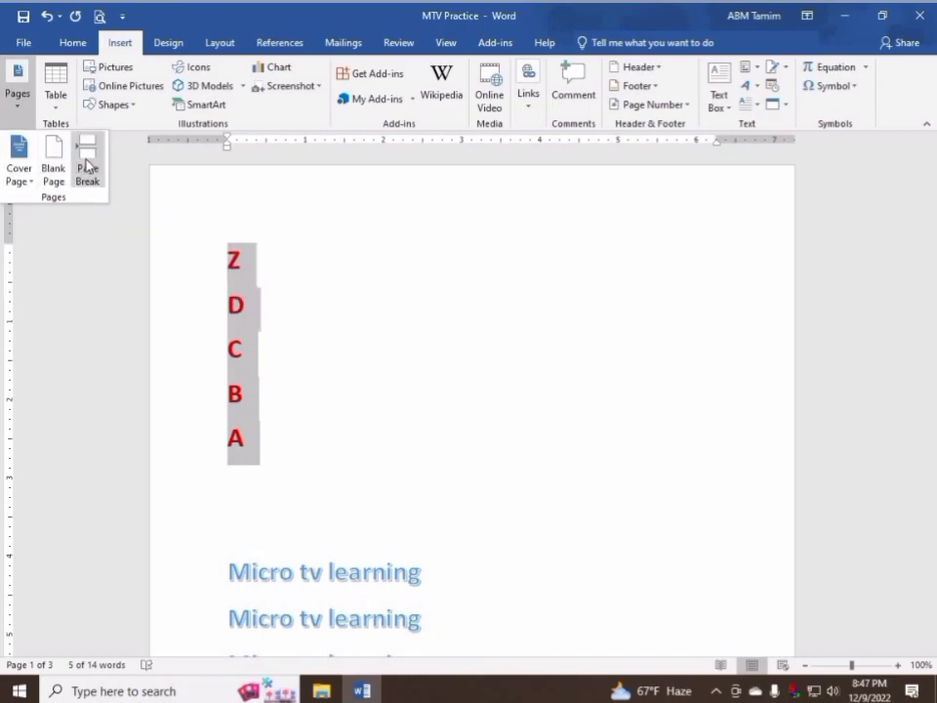
left_click(59, 117)
left_click(114, 51)
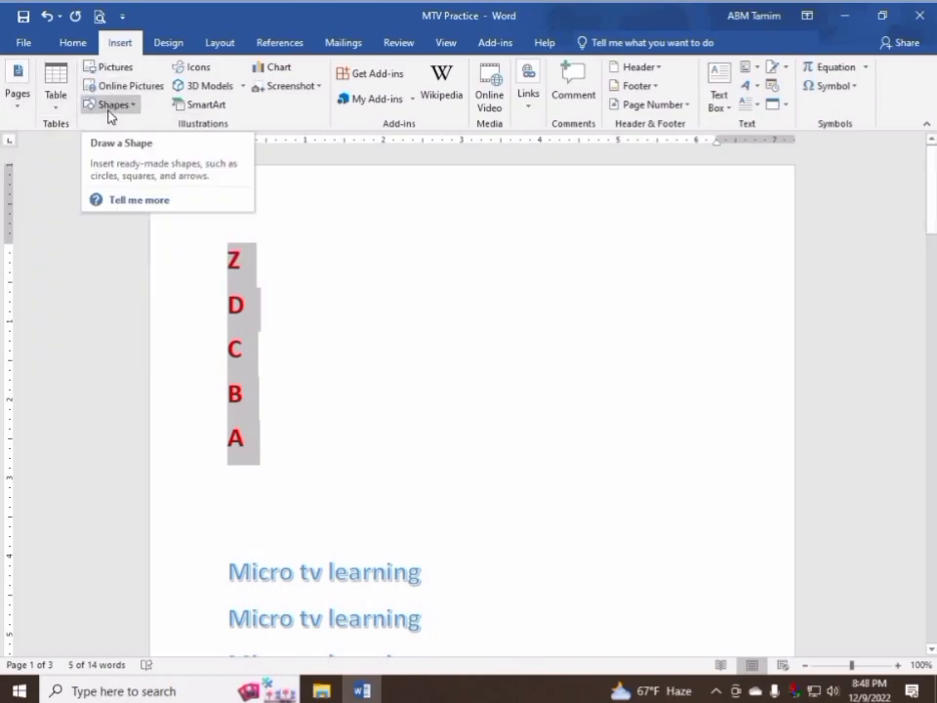
Draw a curved ribbon banner shape about 3.56" wide and 1.26" high, and place it beside the letters Z, D and C.
left_click(112, 107)
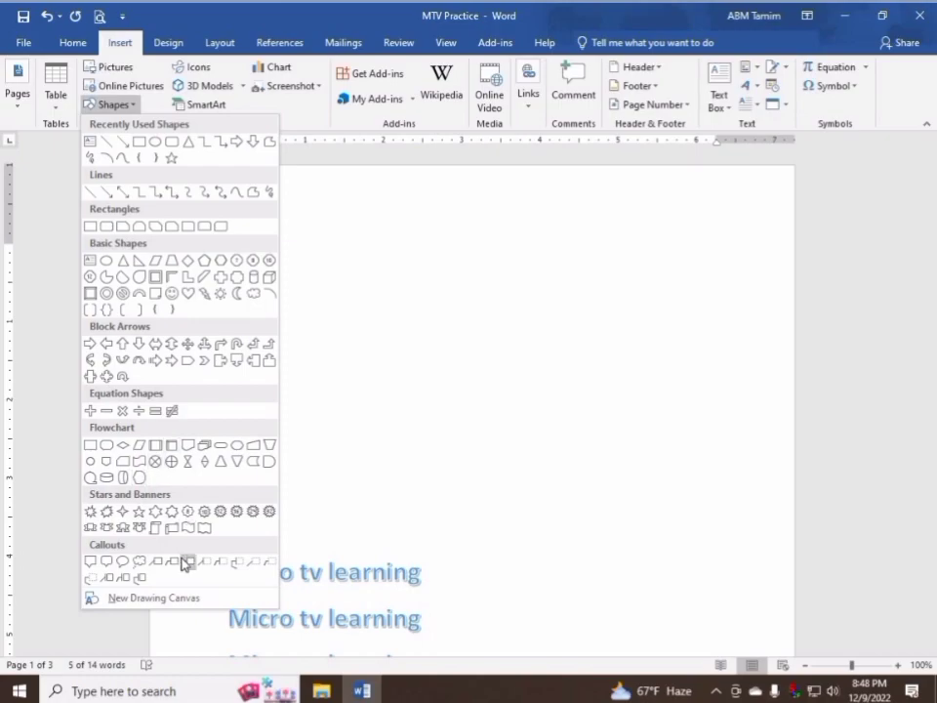
left_click(139, 527)
mouse_move(428, 247)
left_mouse_down()
mouse_move(700, 345)
mouse_move(706, 335)
left_mouse_up()
mouse_move(572, 313)
left_mouse_down()
mouse_move(422, 287)
mouse_move(414, 273)
mouse_move(441, 278)
left_mouse_up()
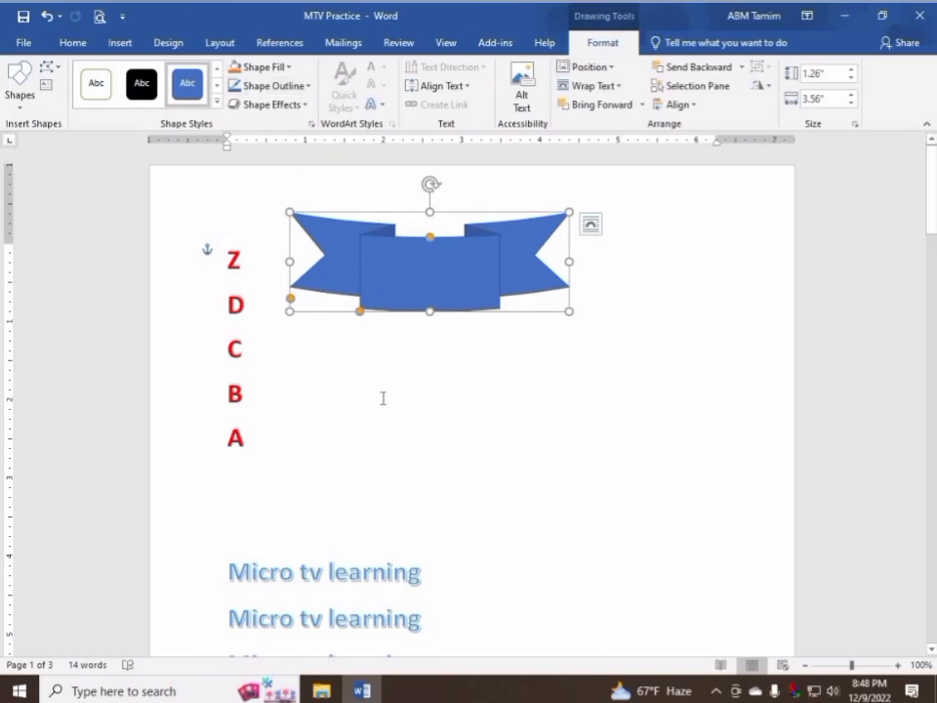
left_click_drag(479, 245, 511, 278)
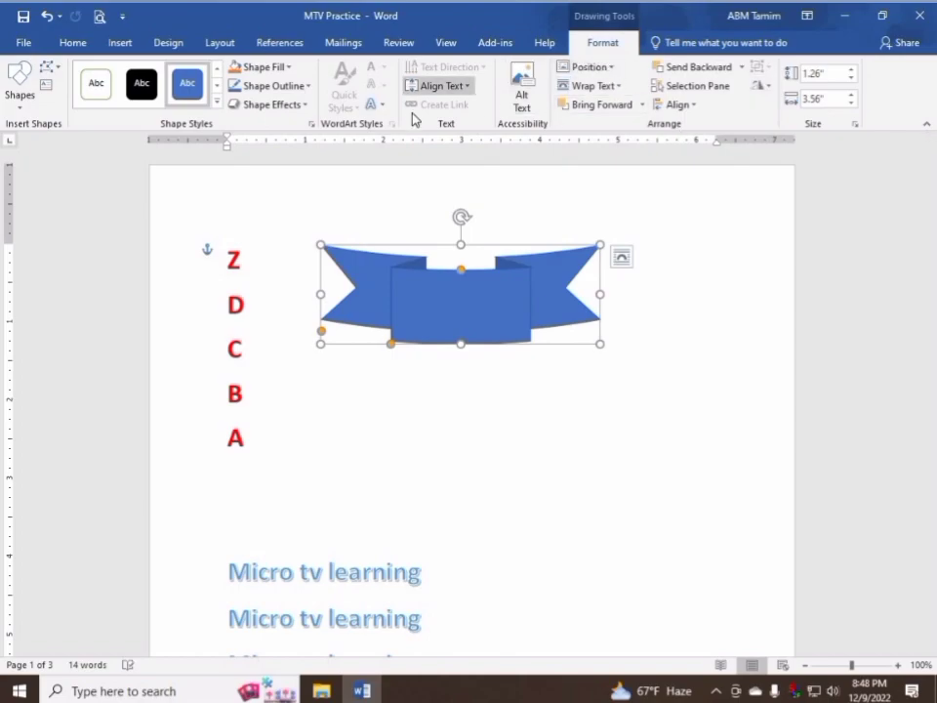
left_click(492, 386)
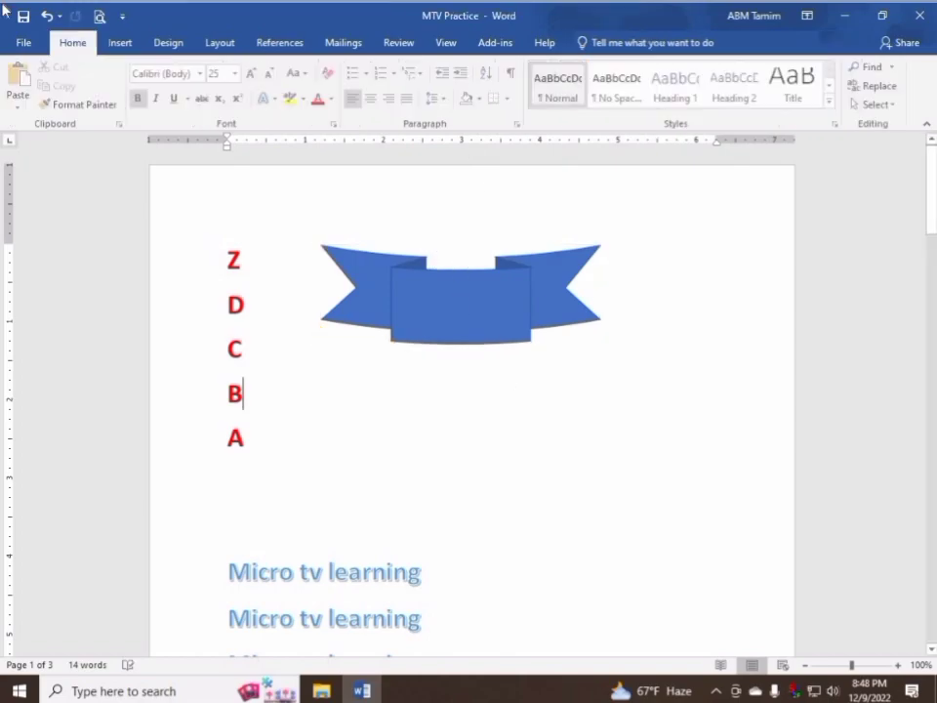
Examine the available Insert, Design, Layout, References, Mailings, Review and View commands in turn without applying any.
left_click(135, 45)
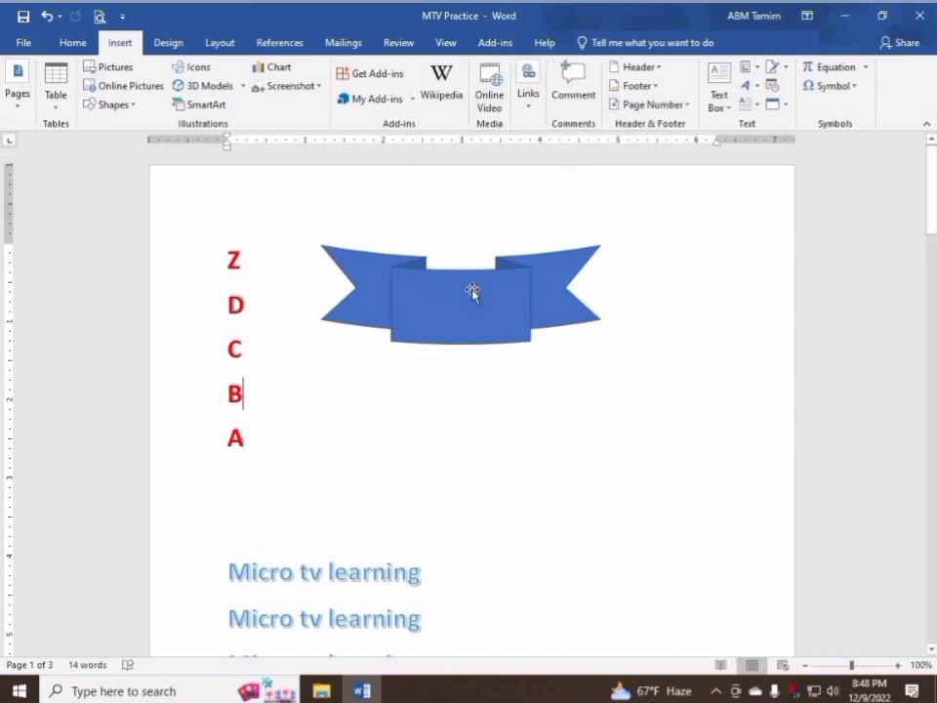
left_click(166, 42)
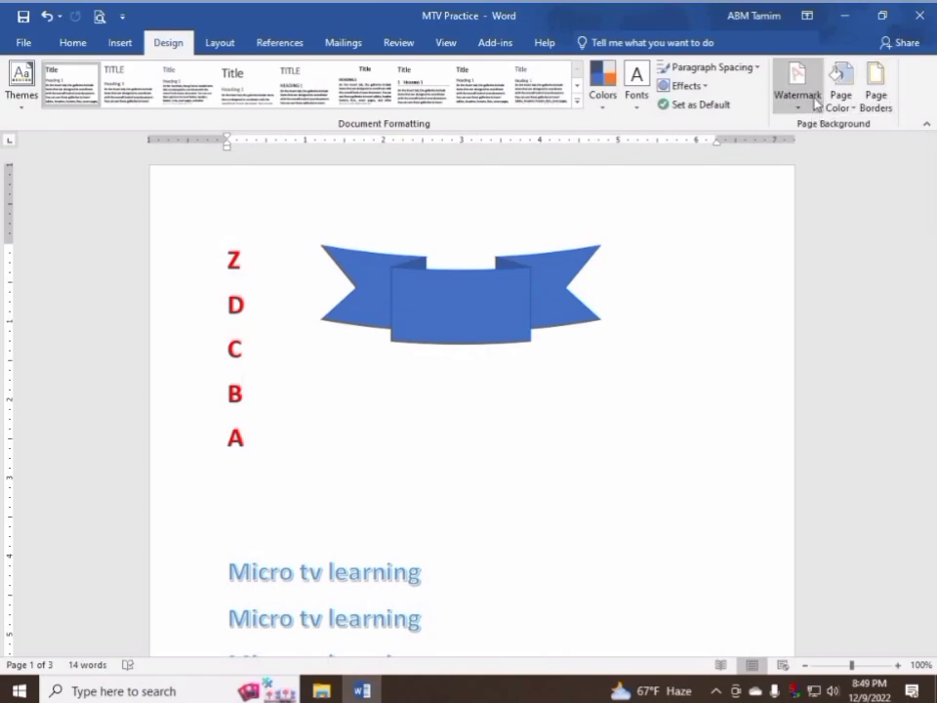
left_click(212, 43)
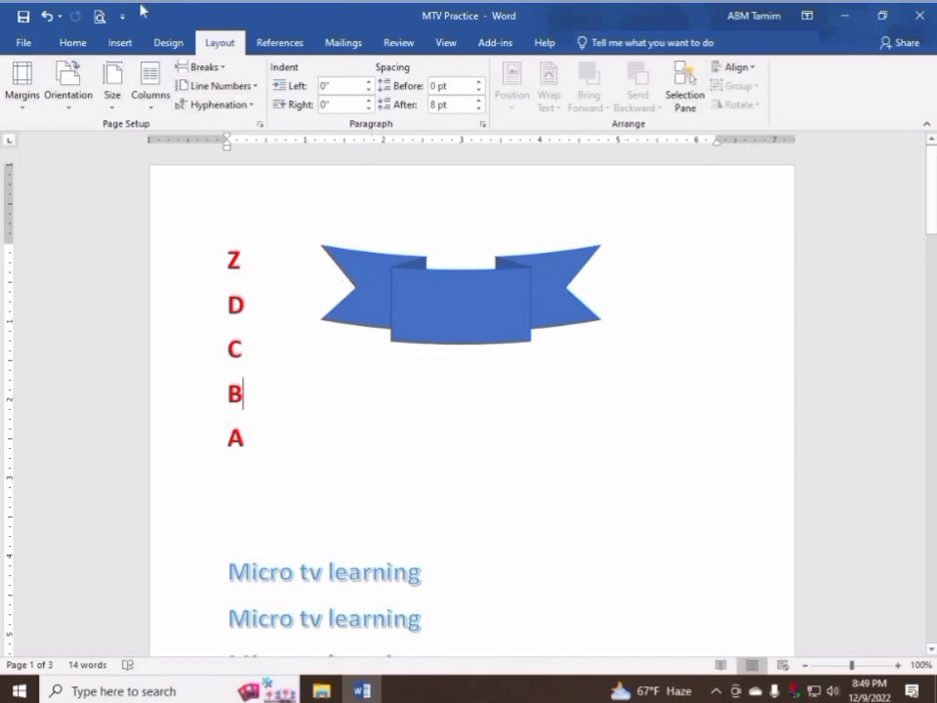
left_click(265, 41)
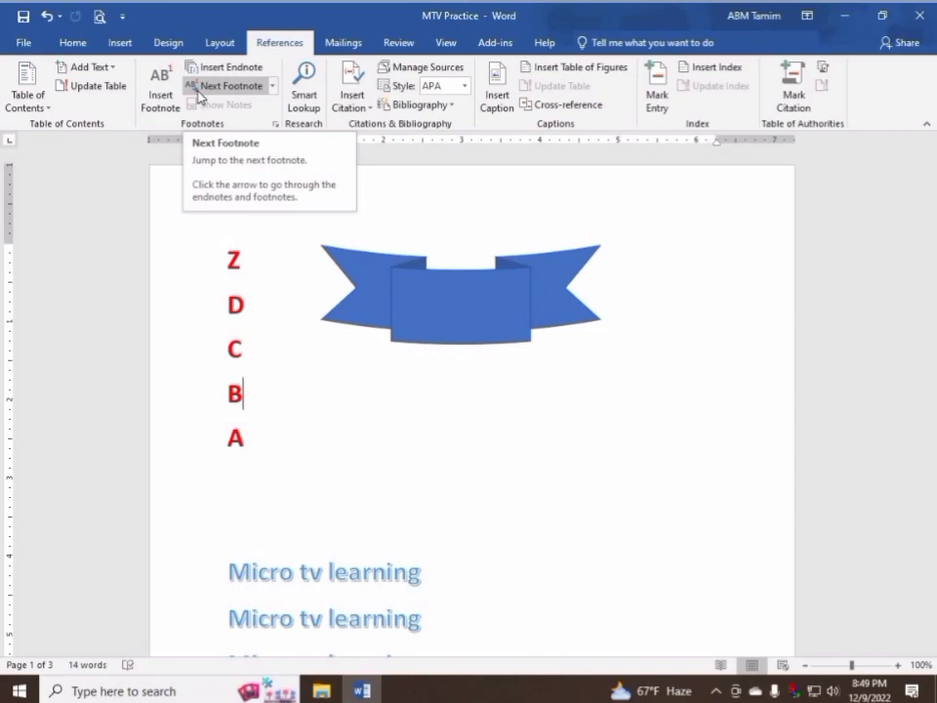
left_click(347, 45)
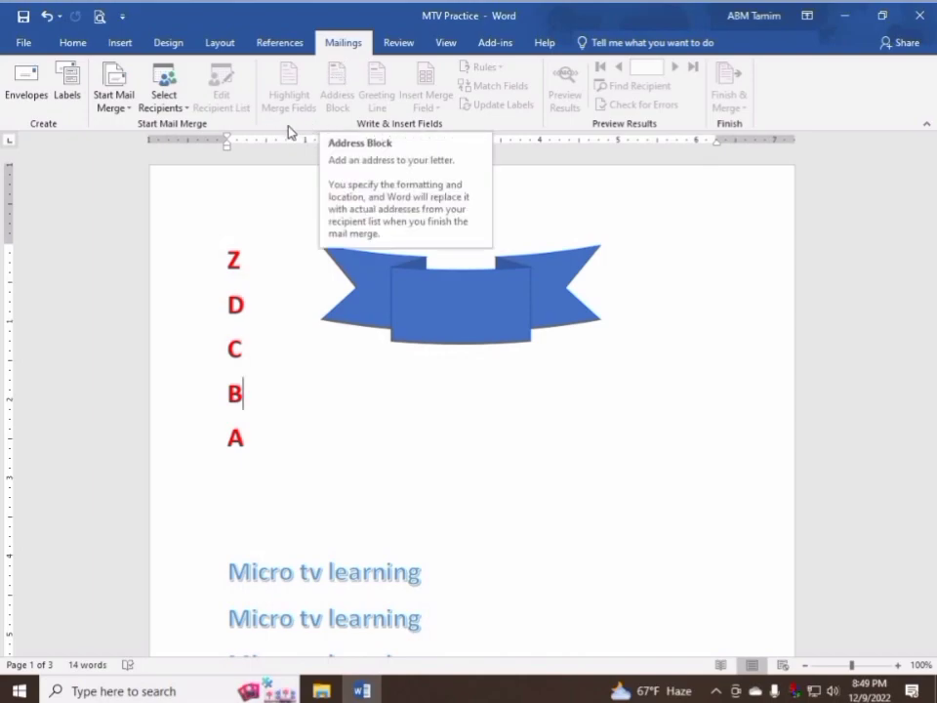
left_click(396, 44)
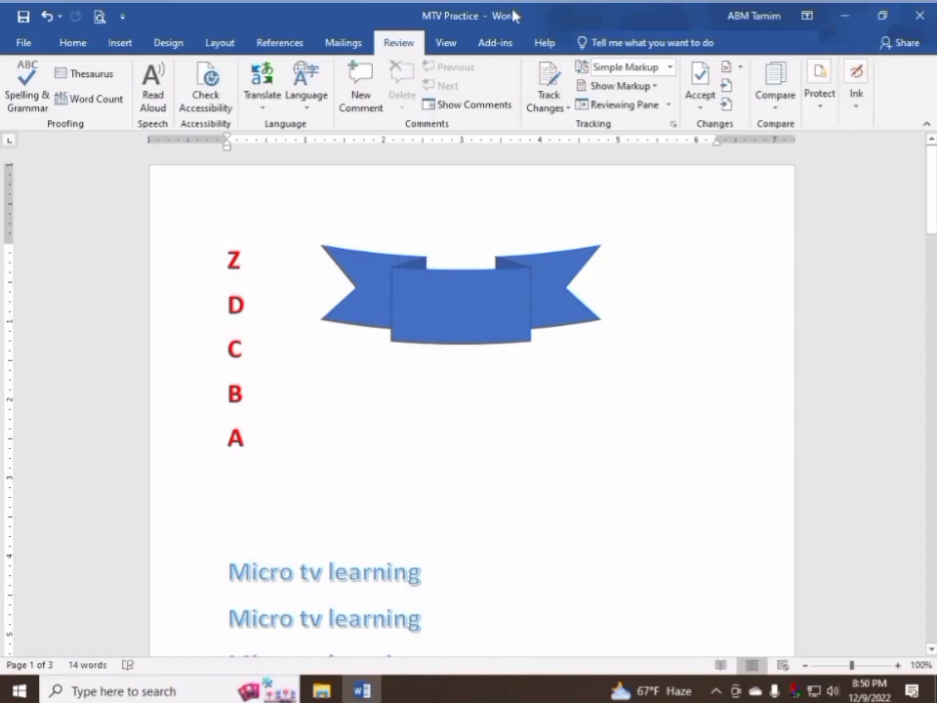
left_click(447, 42)
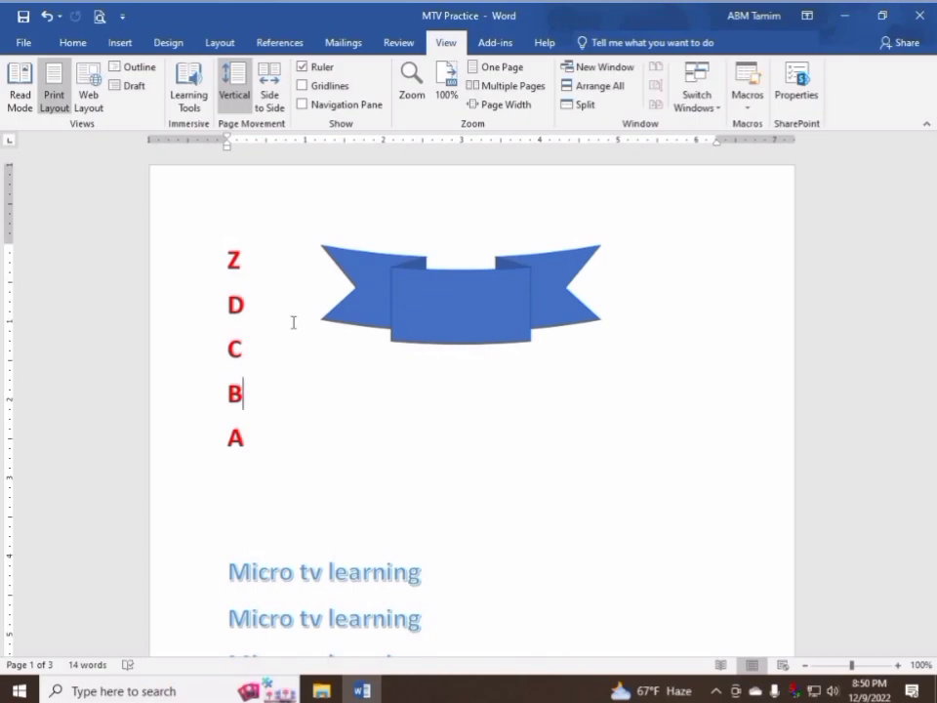
Minimize the document window and refresh the Windows desktop.
left_click(839, 18)
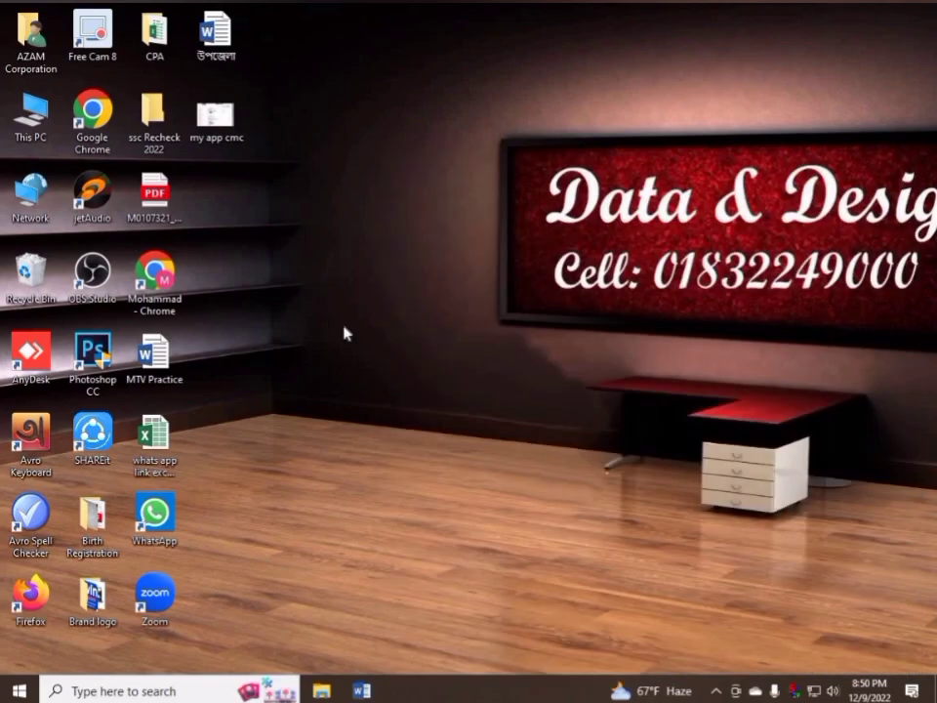
right_click(427, 314)
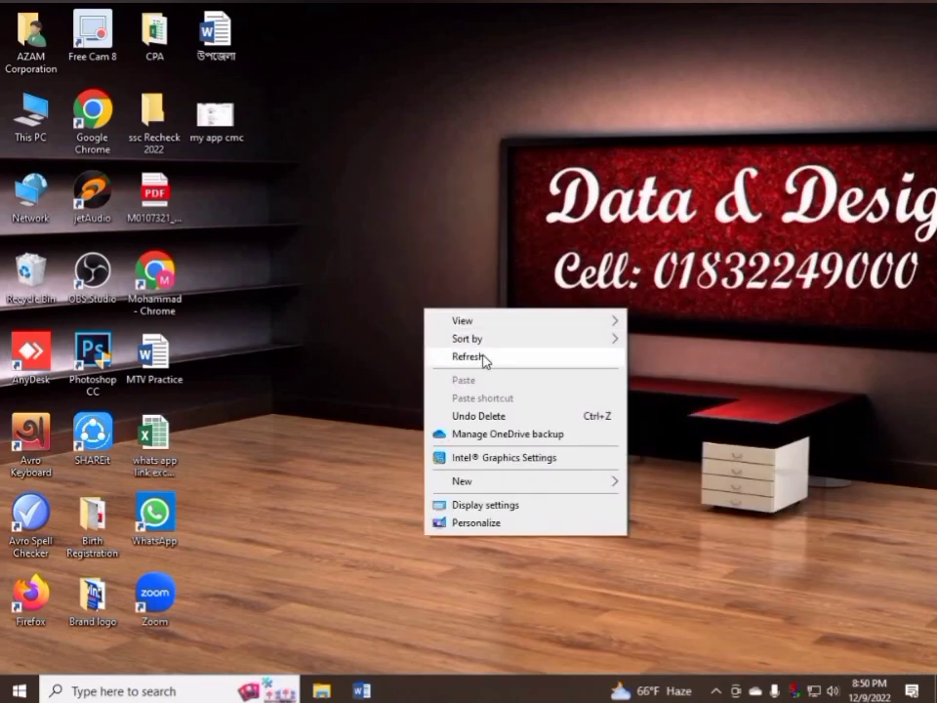
left_click(482, 357)
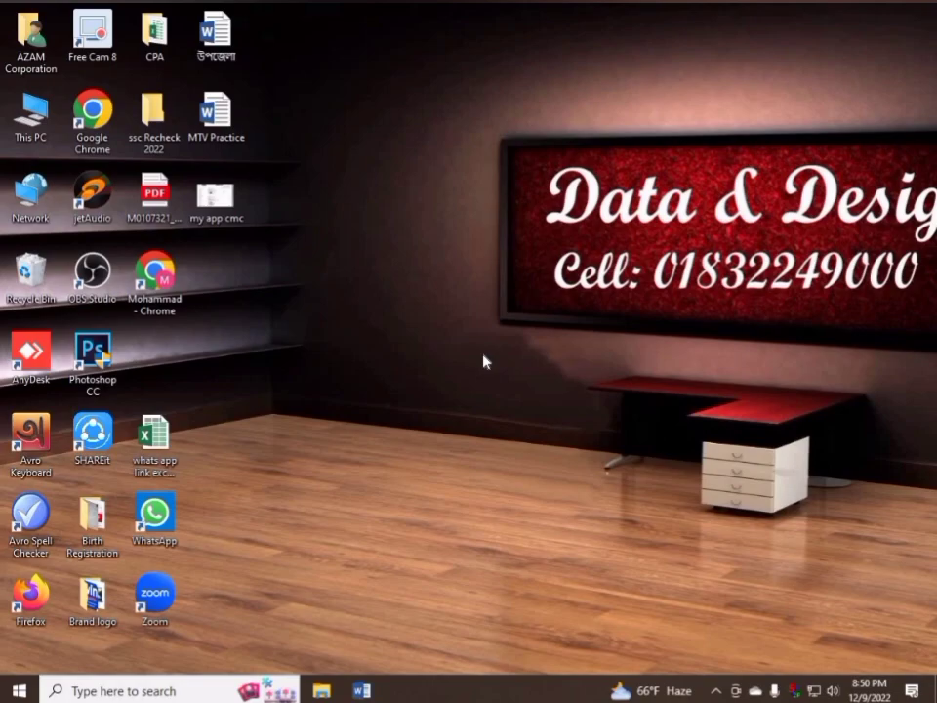